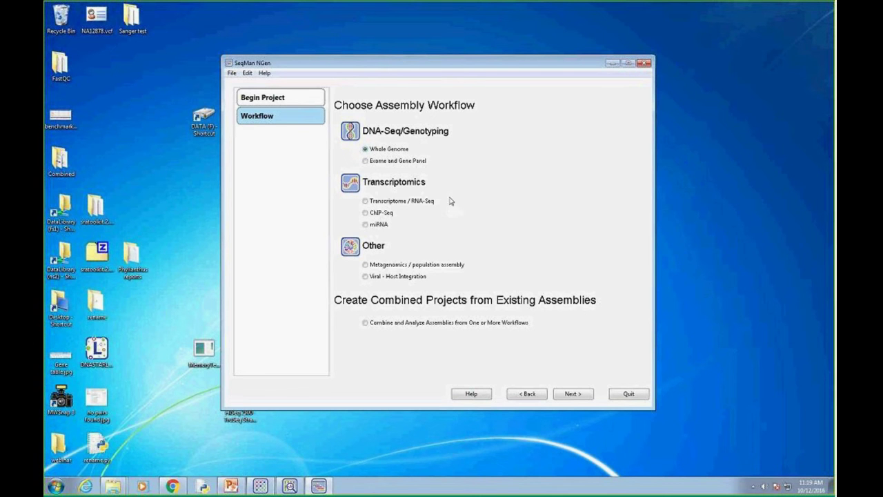
- Accept the Whole Genome workflow and continue with the assembly type Reference based assembly - normal workflows
{"action": "left_click", "coordinate": [574, 395]}
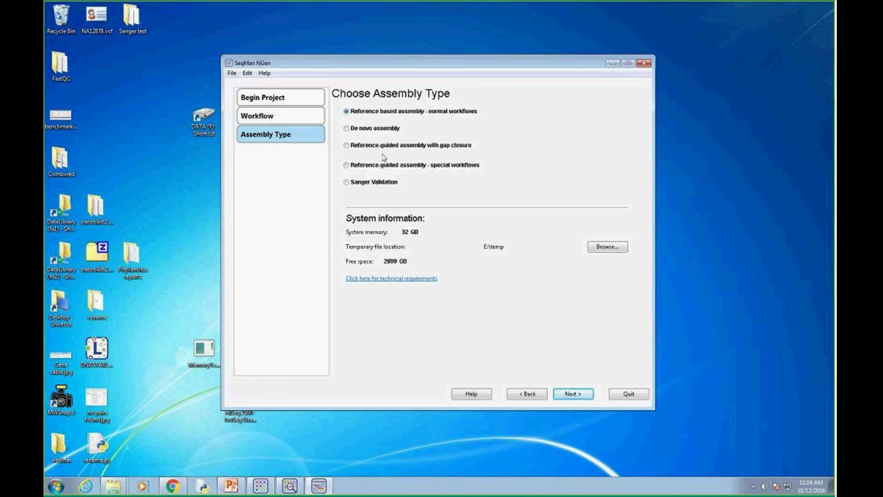
{"action": "left_click", "coordinate": [353, 183]}
{"action": "left_click", "coordinate": [349, 112]}
{"action": "left_click", "coordinate": [573, 393]}
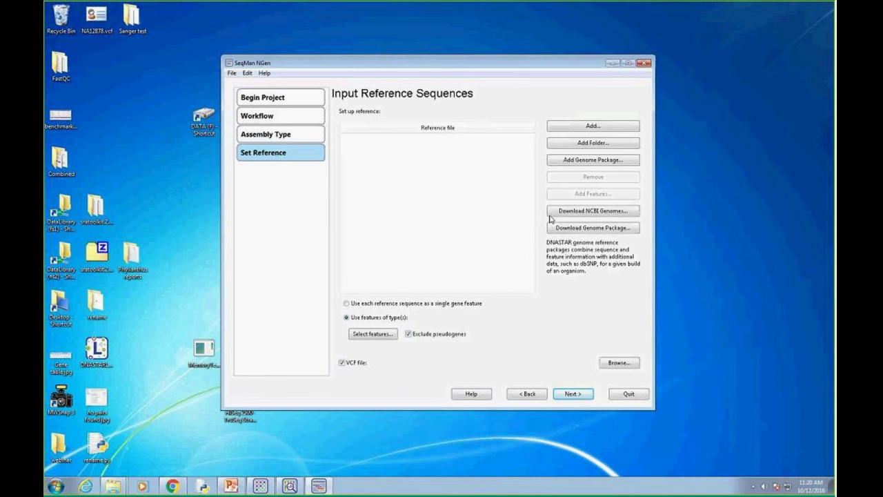
- Look through the NCBI genomes and genome template packages available for download as a reference, without choosing any
{"action": "left_click", "coordinate": [550, 214]}
{"action": "left_click", "coordinate": [307, 218]}
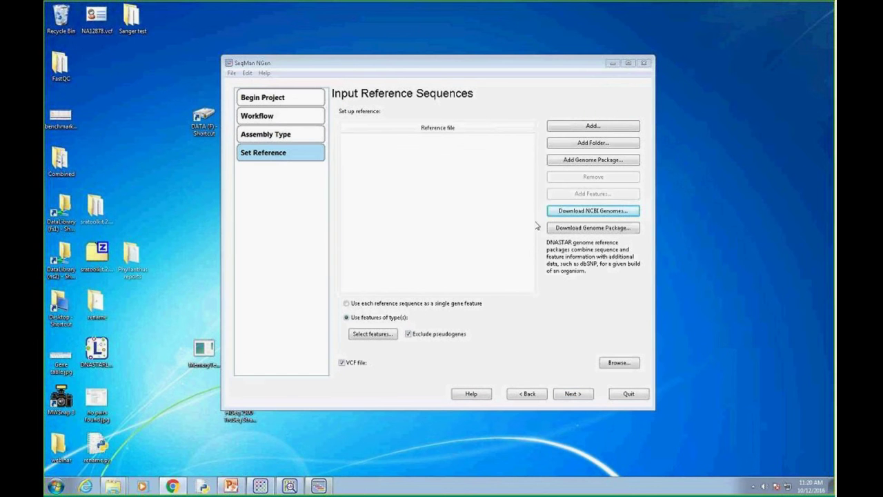
{"action": "left_click", "coordinate": [553, 228]}
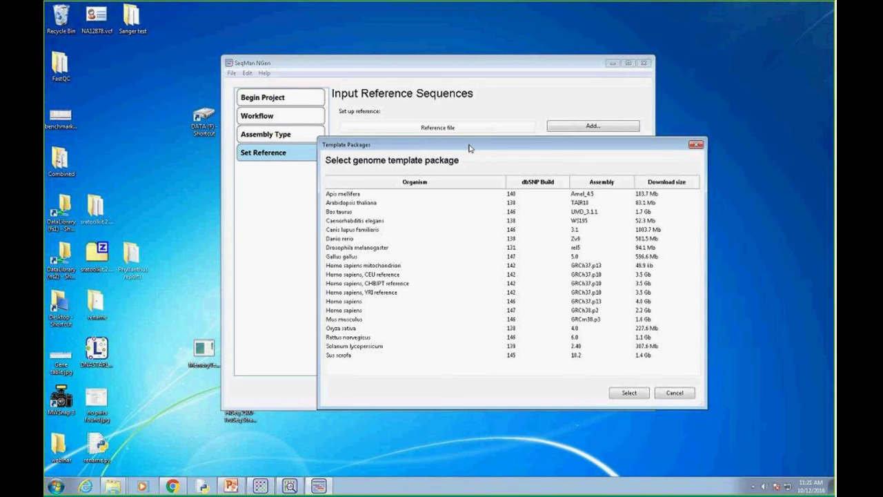
{"action": "left_click_drag", "start_coordinate": [474, 145], "coordinate": [437, 173]}
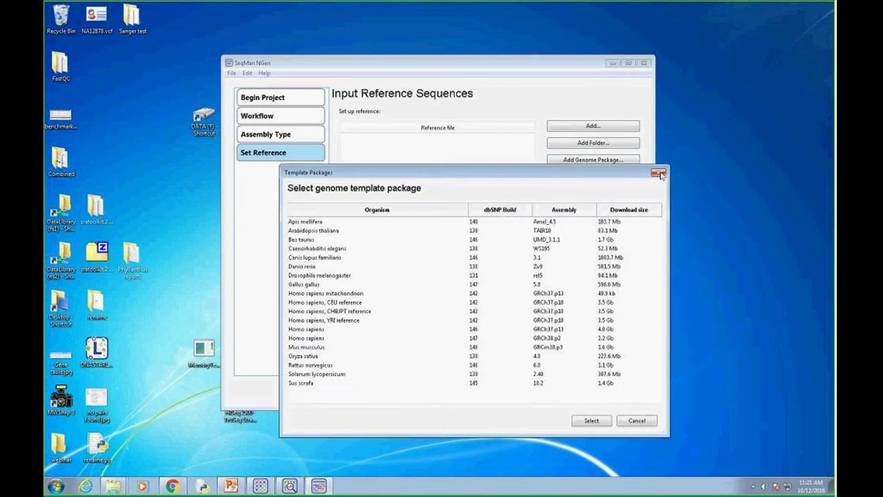
{"action": "left_click", "coordinate": [660, 173]}
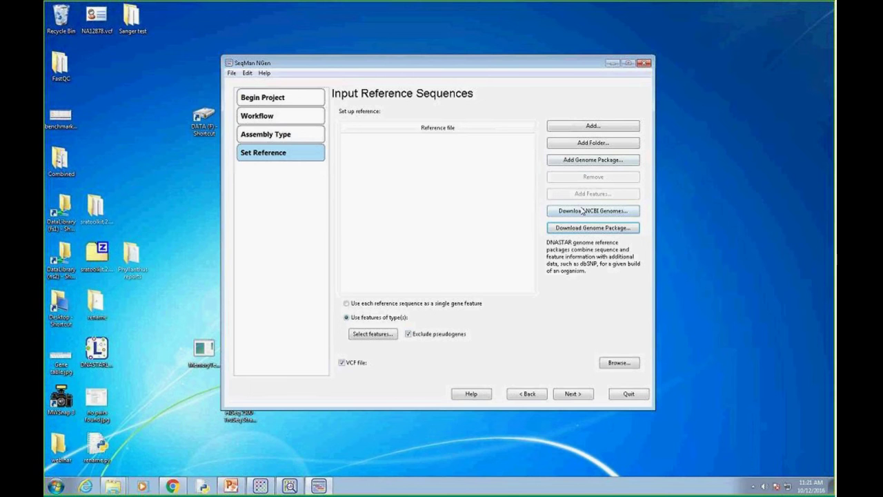
- Assign the selected reads to experiment sample 2 and enable importing the Variant Annotation Database in the assembly options
{"action": "left_click", "coordinate": [468, 237]}
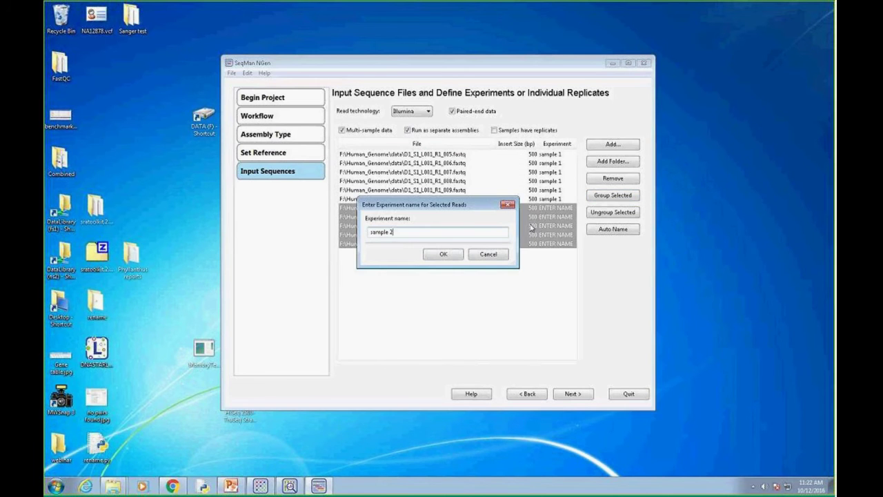
{"action": "left_click", "coordinate": [444, 254]}
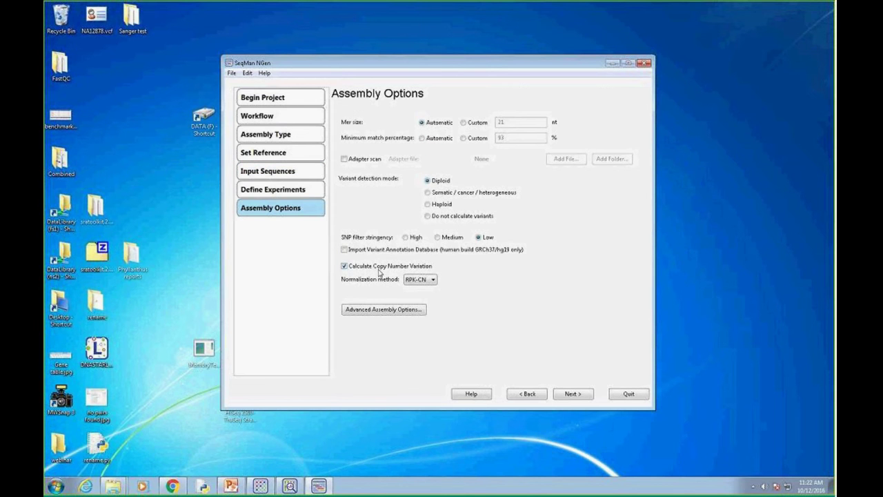
{"action": "left_click", "coordinate": [344, 250]}
- Return to the choice of assembly workflow and switch it to Transcriptome / RNA-Seq
{"action": "left_click", "coordinate": [522, 396]}
{"action": "left_click", "coordinate": [521, 396]}
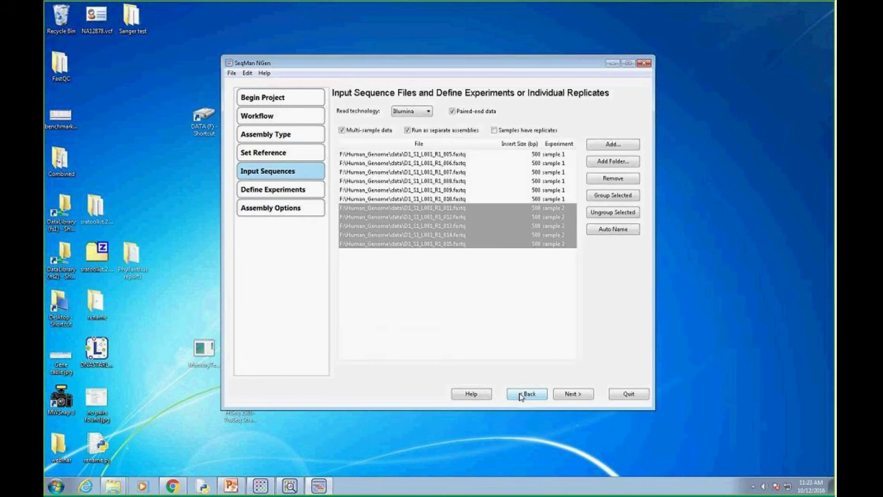
{"action": "left_click", "coordinate": [521, 395]}
{"action": "left_click", "coordinate": [521, 396]}
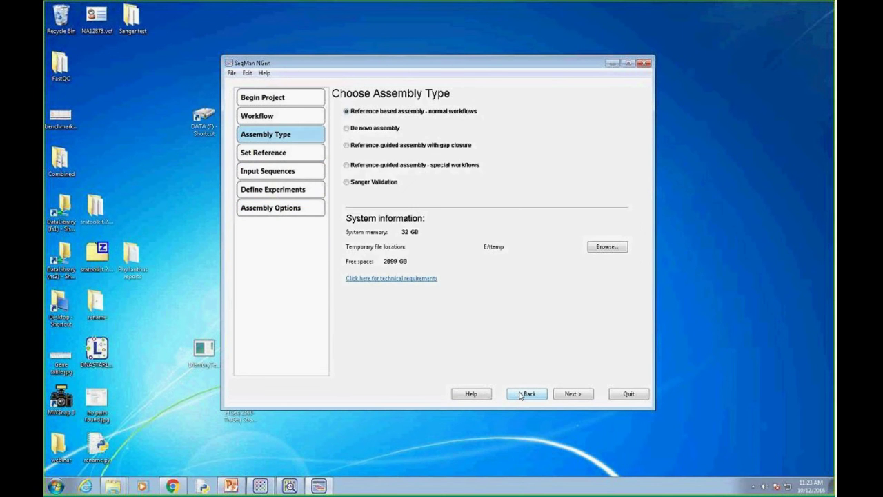
{"action": "left_click", "coordinate": [522, 395]}
{"action": "left_click", "coordinate": [367, 201]}
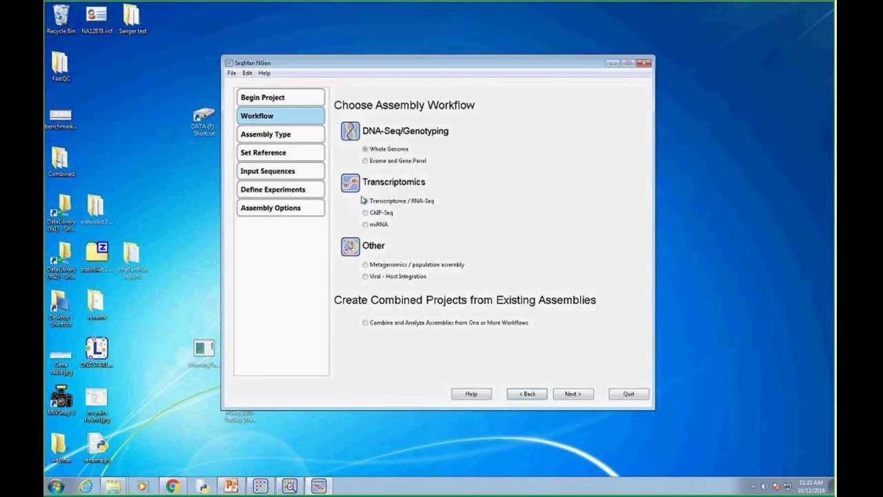
- Keep the reference based assembly, its reference and its input sequences, and proceed to the RNA-Seq assembly options
{"action": "left_click", "coordinate": [571, 394]}
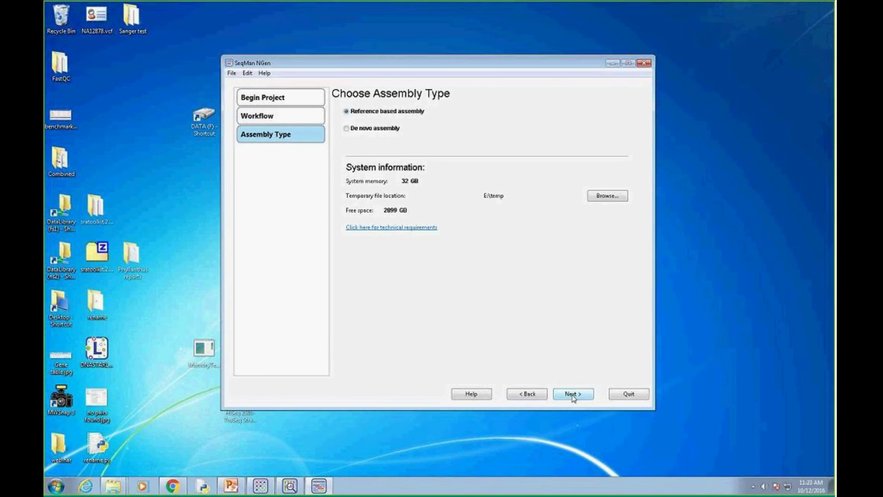
{"action": "left_click", "coordinate": [572, 398]}
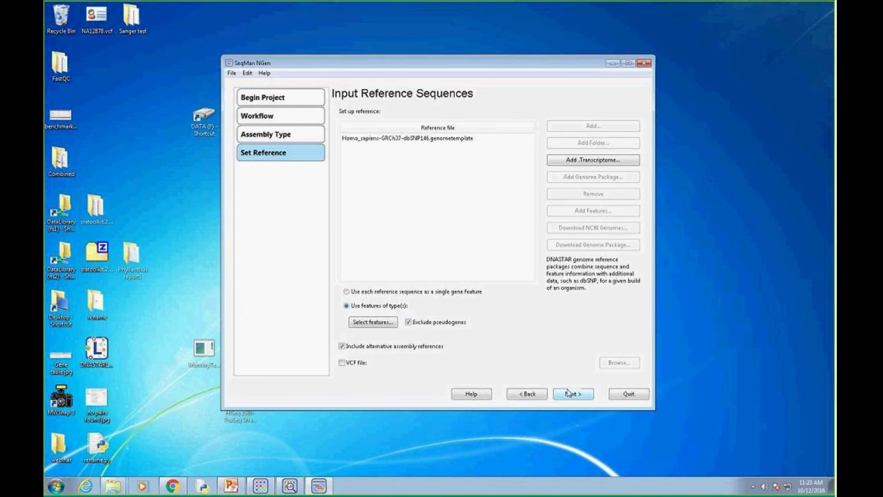
{"action": "left_click", "coordinate": [569, 394]}
{"action": "left_click", "coordinate": [571, 394]}
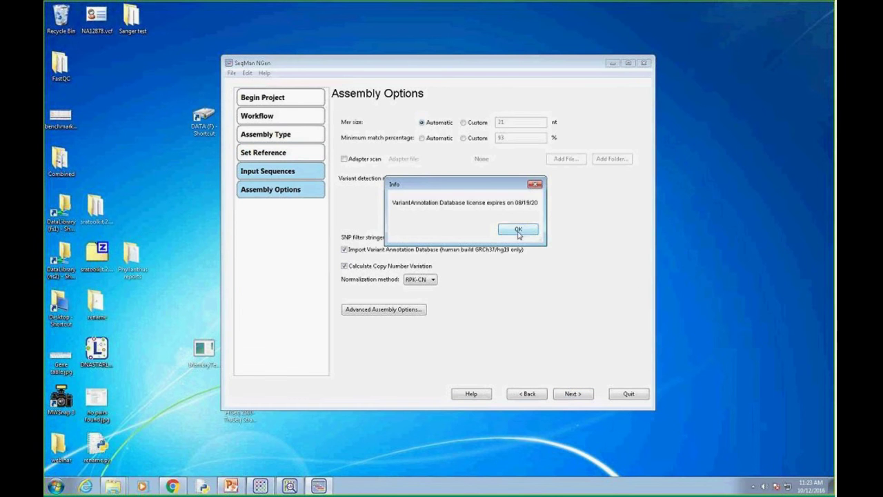
{"action": "left_click", "coordinate": [518, 230]}
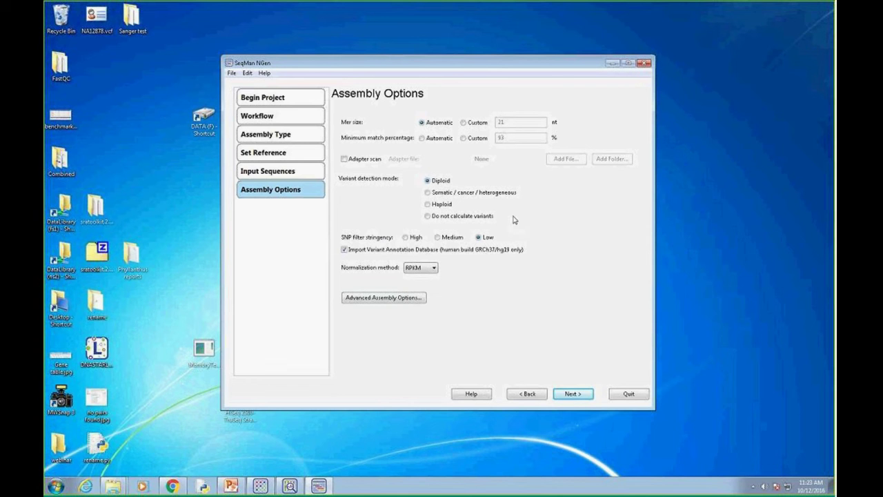
{"action": "left_click", "coordinate": [435, 219]}
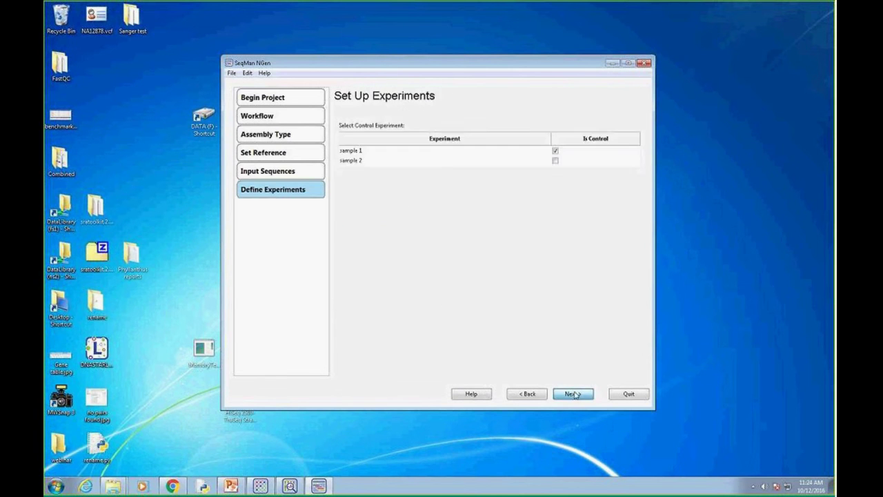
- Review the advanced MACS peak detection options of the ChIP-Seq assembly and the related help page
{"action": "left_click", "coordinate": [573, 394]}
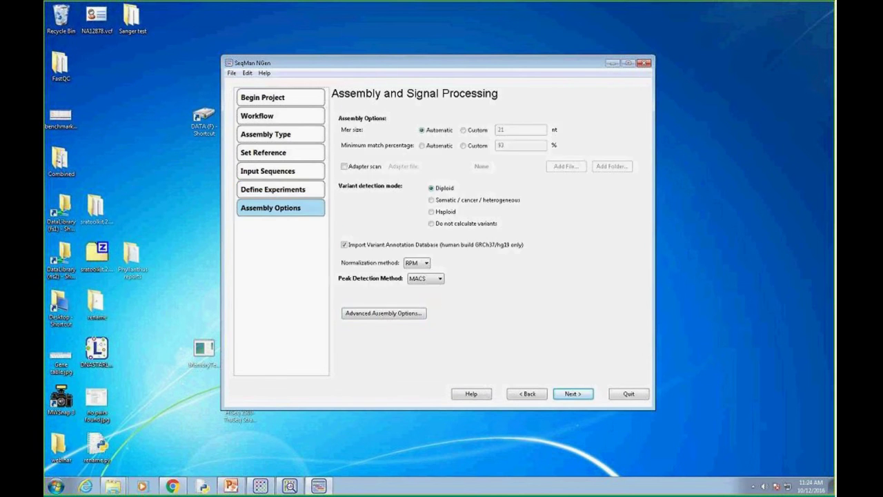
{"action": "left_click", "coordinate": [384, 312]}
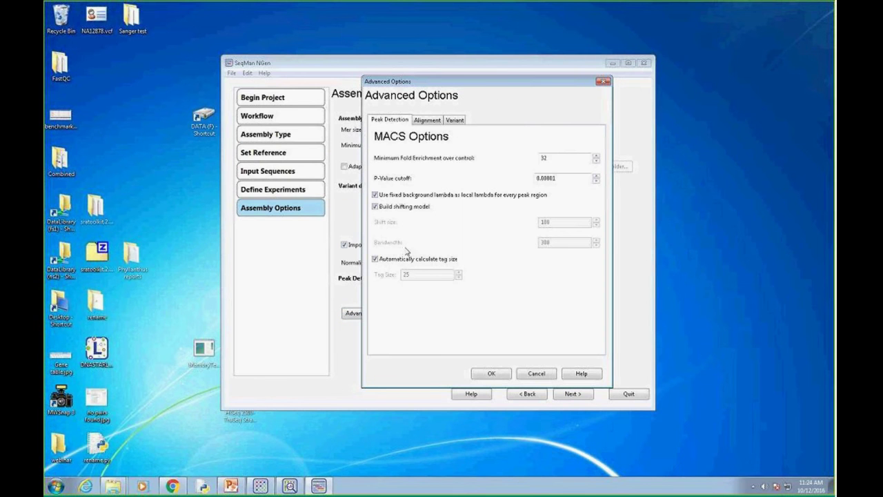
{"action": "left_click", "coordinate": [579, 373]}
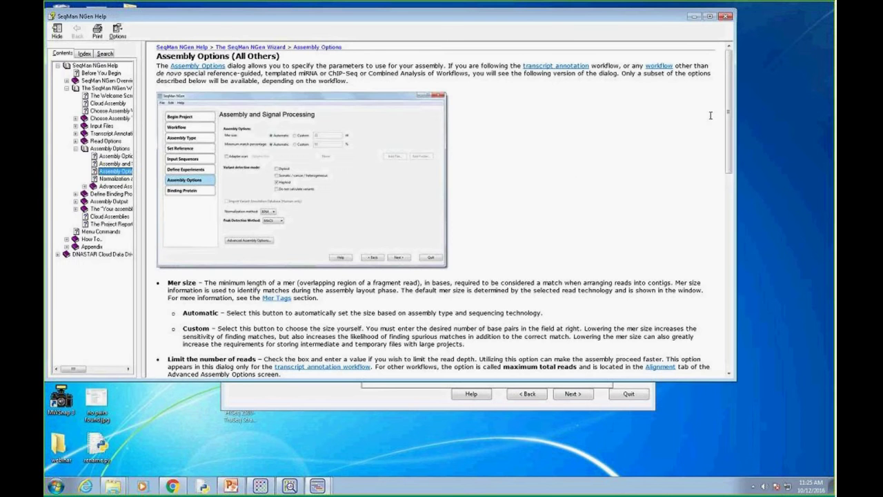
{"action": "left_click_drag", "start_coordinate": [728, 108], "coordinate": [728, 145]}
{"action": "left_click", "coordinate": [694, 16]}
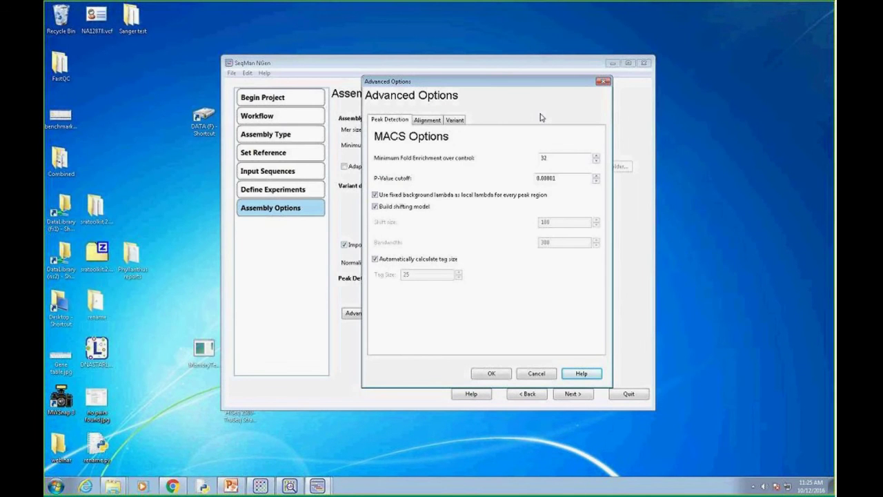
{"action": "left_click_drag", "start_coordinate": [561, 85], "coordinate": [536, 106]}
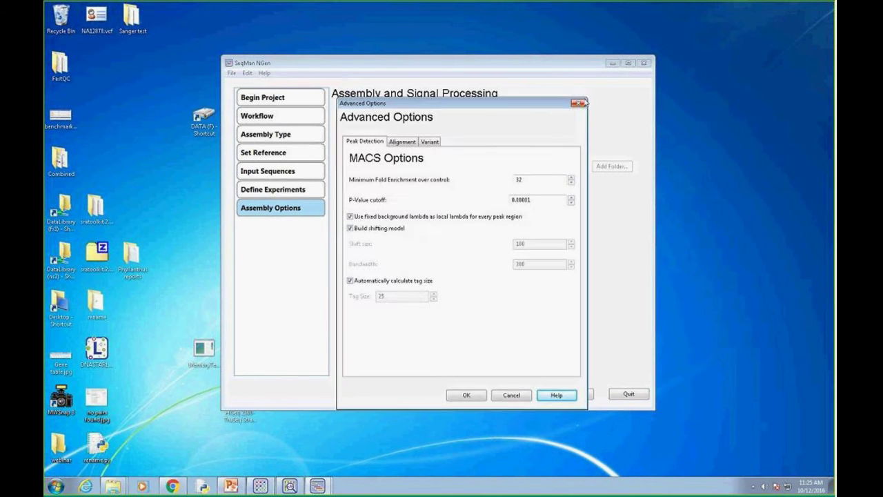
{"action": "left_click", "coordinate": [579, 102]}
- Restart the project as a local computer assembly using the workflow Combine and Analyze Assemblies from One or More Workflows
{"action": "left_click", "coordinate": [528, 394]}
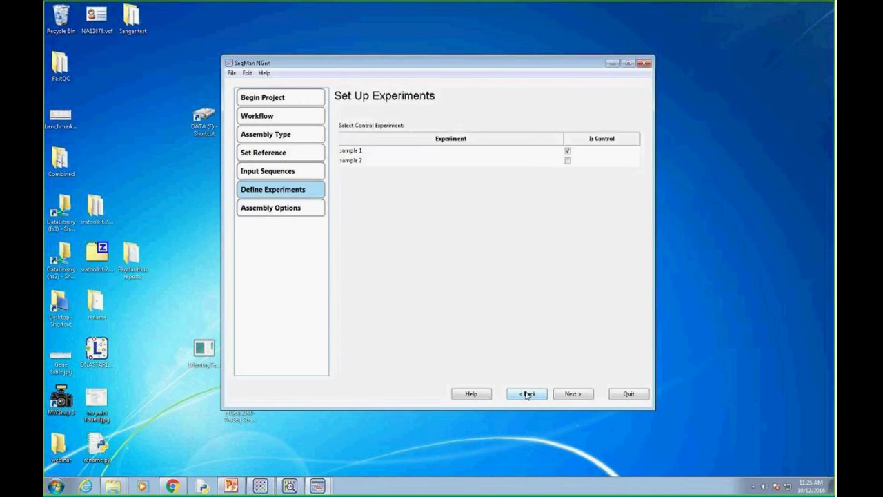
{"action": "left_click", "coordinate": [528, 394]}
{"action": "left_click", "coordinate": [528, 394]}
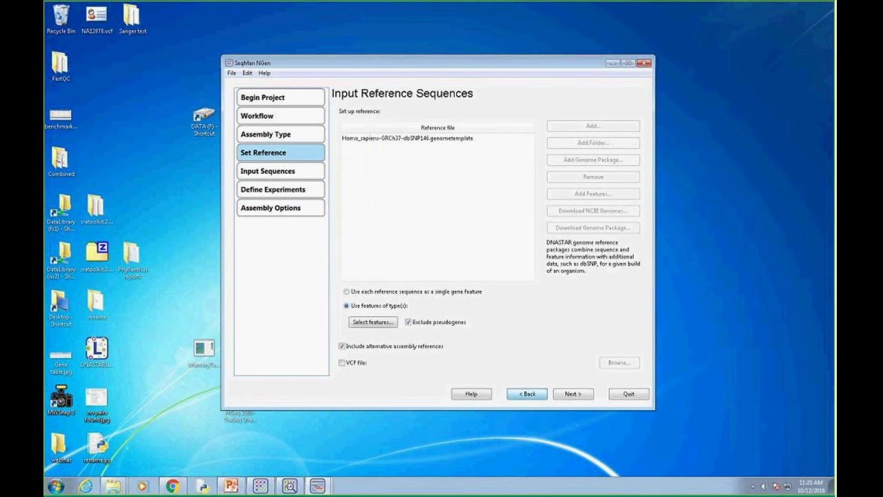
{"action": "left_click", "coordinate": [528, 394]}
{"action": "left_click", "coordinate": [528, 394]}
{"action": "left_click", "coordinate": [528, 394]}
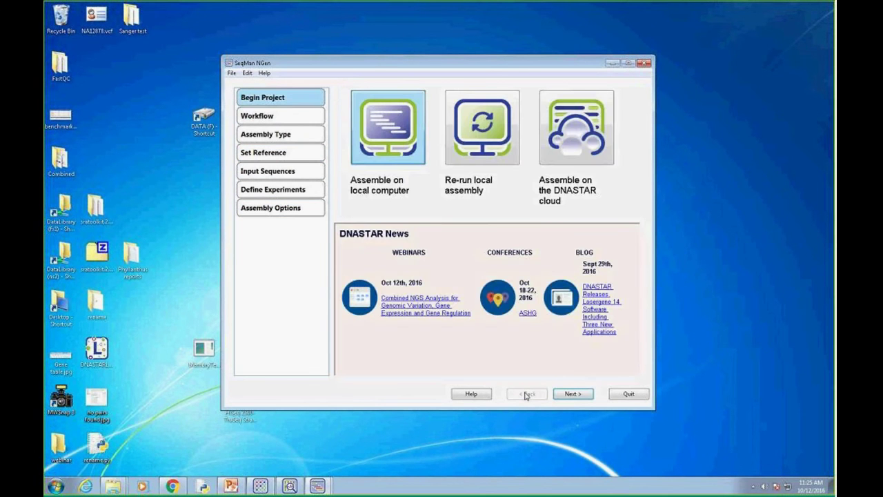
{"action": "left_click", "coordinate": [405, 143]}
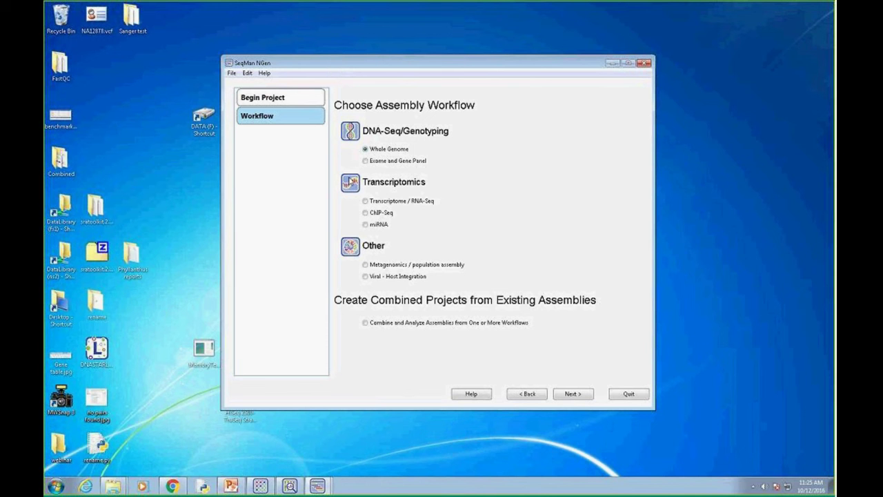
{"action": "left_click", "coordinate": [366, 323]}
{"action": "left_click", "coordinate": [570, 393]}
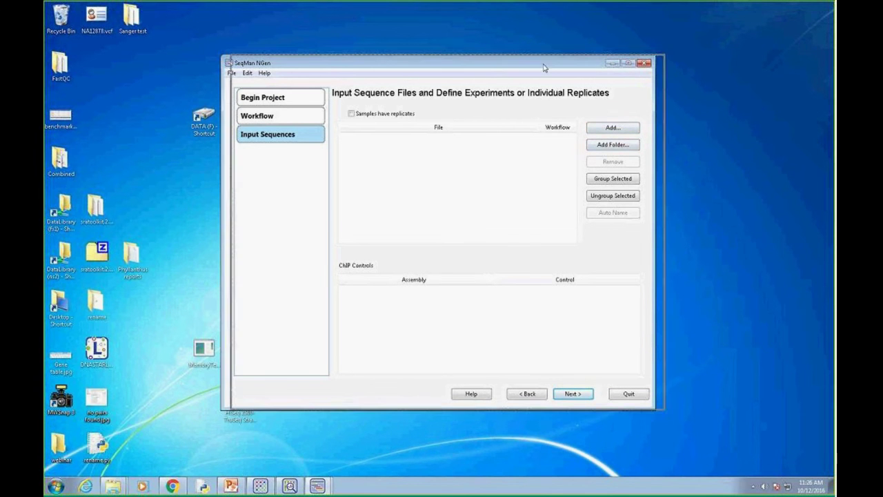
- Inspect the Exome assemblies and Latest Exome assemblies folders inside Ethnic Exomes on the DATA (F:) drive
{"action": "left_click_drag", "start_coordinate": [512, 63], "coordinate": [599, 63]}
{"action": "double_click", "coordinate": [204, 117]}
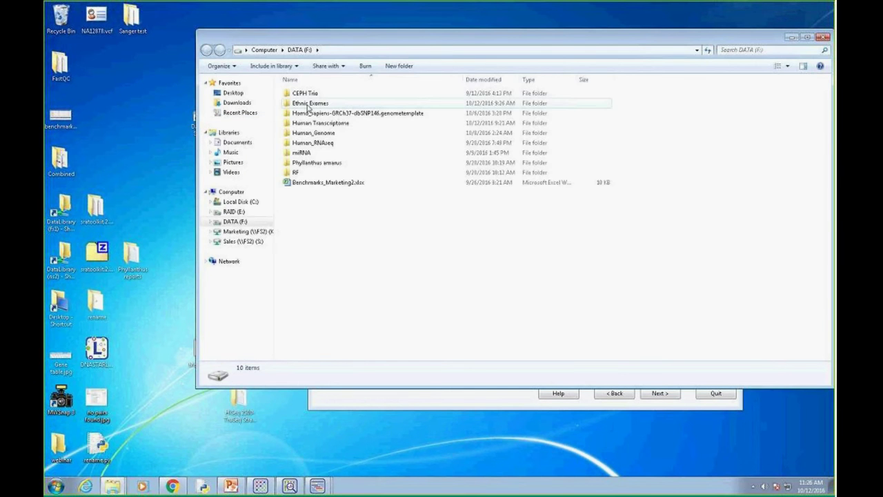
{"action": "double_click", "coordinate": [307, 104]}
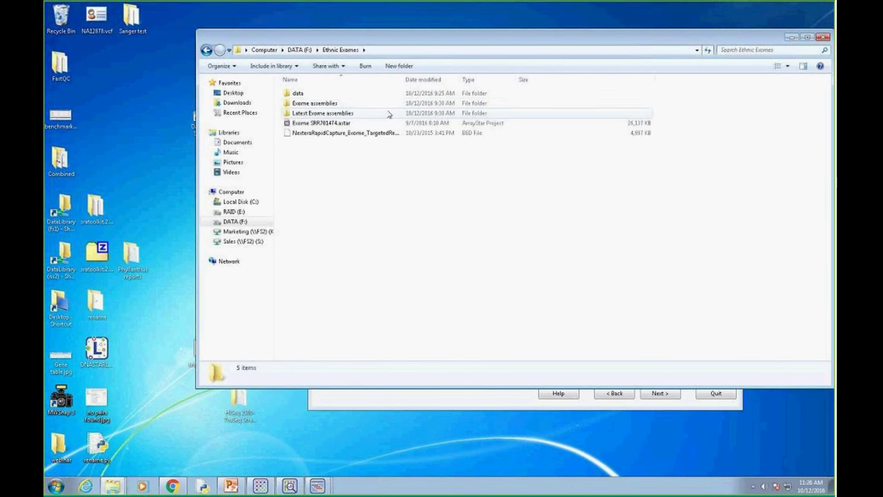
{"action": "double_click", "coordinate": [312, 103]}
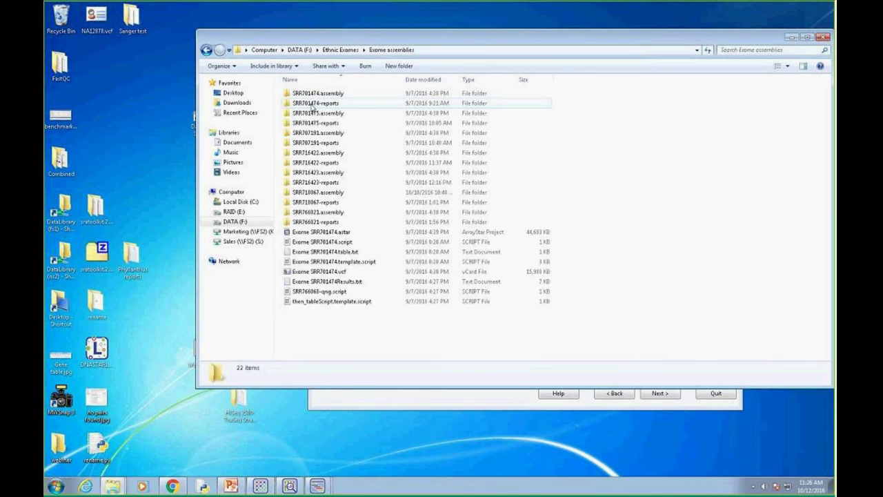
{"action": "left_click", "coordinate": [327, 94]}
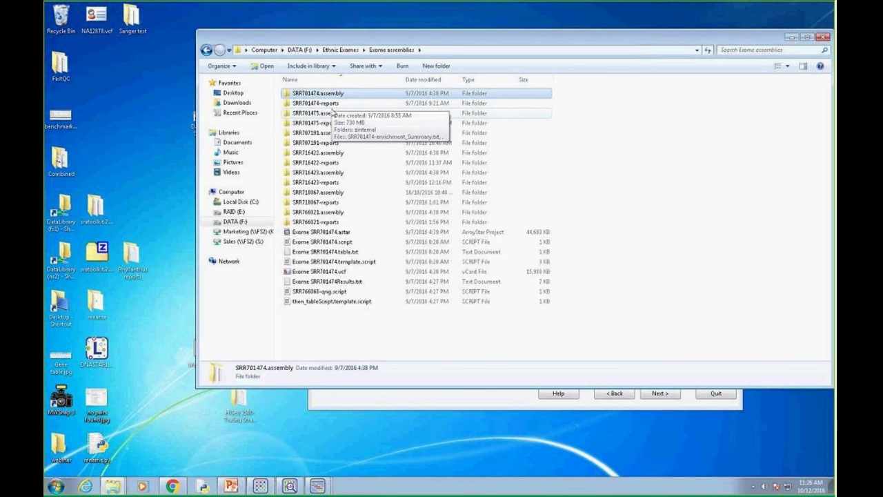
{"action": "left_click", "coordinate": [330, 112]}
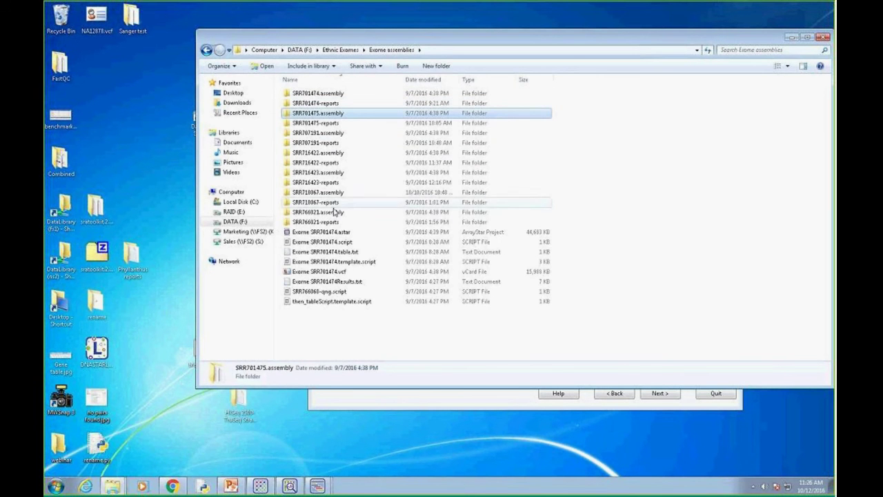
{"action": "left_click", "coordinate": [207, 51]}
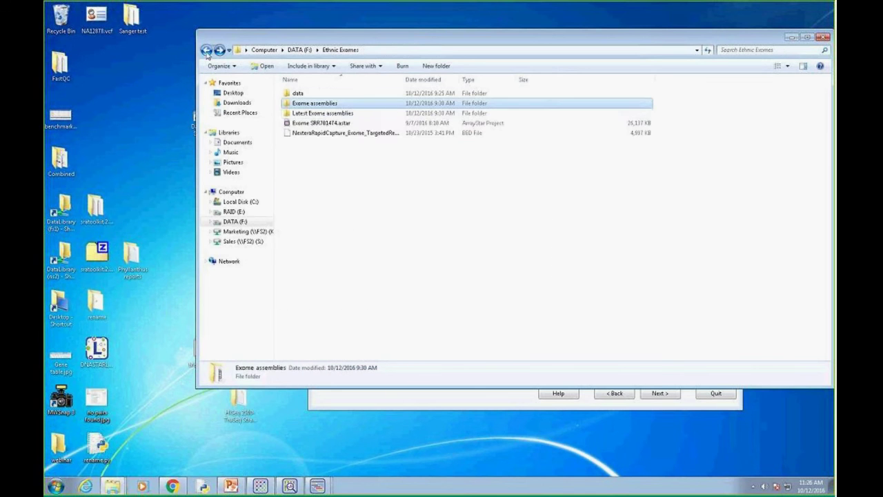
{"action": "double_click", "coordinate": [318, 114]}
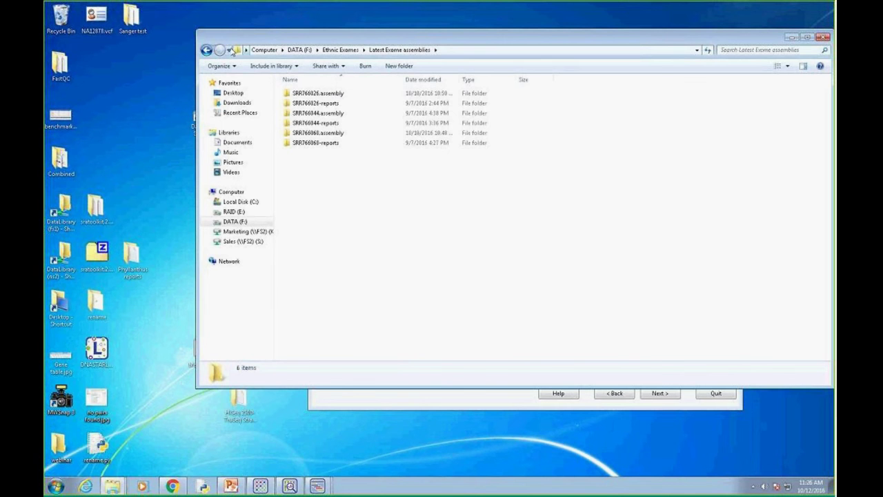
- Return to SeqMan NGen and add the Exome assemblies folder from Ethnic Exomes to the input assemblies
{"action": "left_click", "coordinate": [420, 406]}
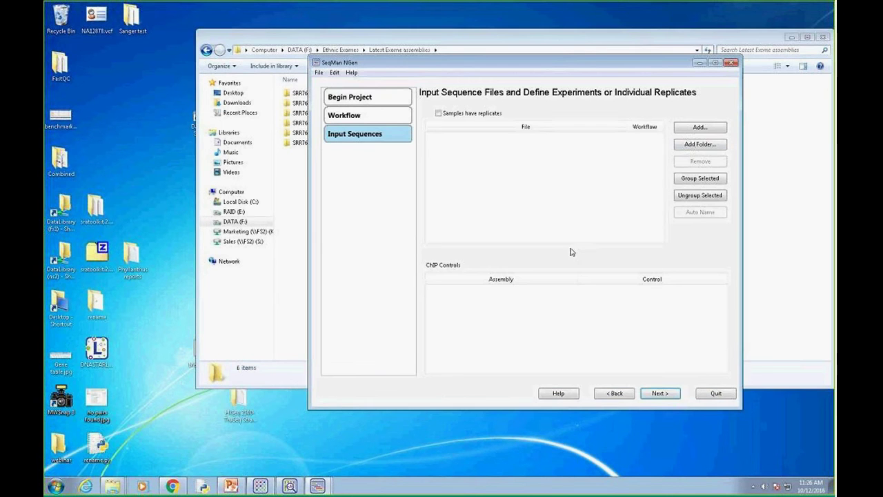
{"action": "left_click", "coordinate": [692, 147]}
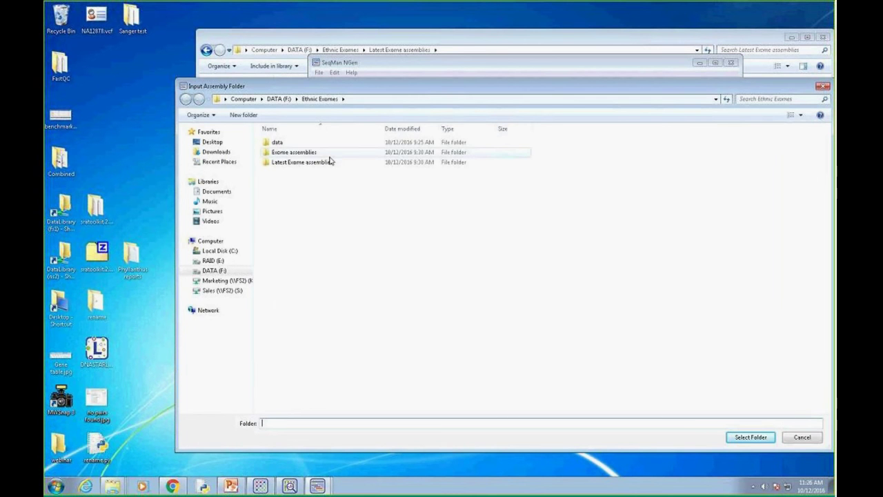
{"action": "left_click", "coordinate": [299, 153]}
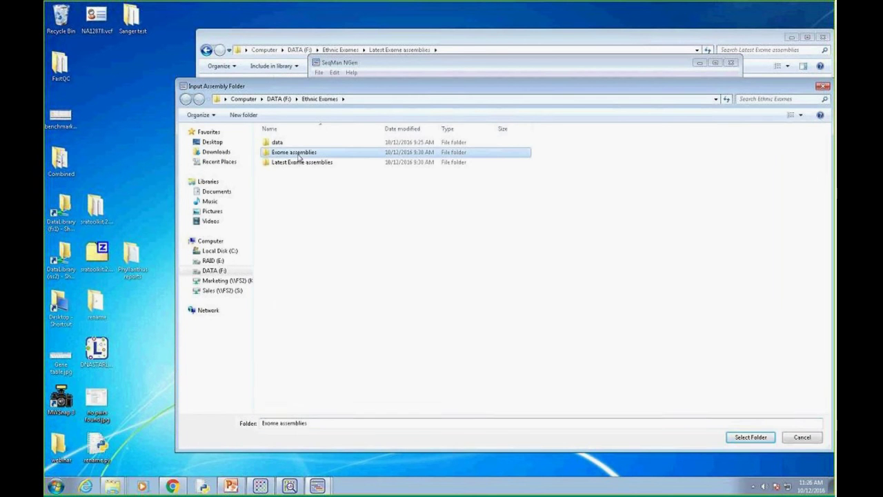
{"action": "left_click", "coordinate": [750, 437]}
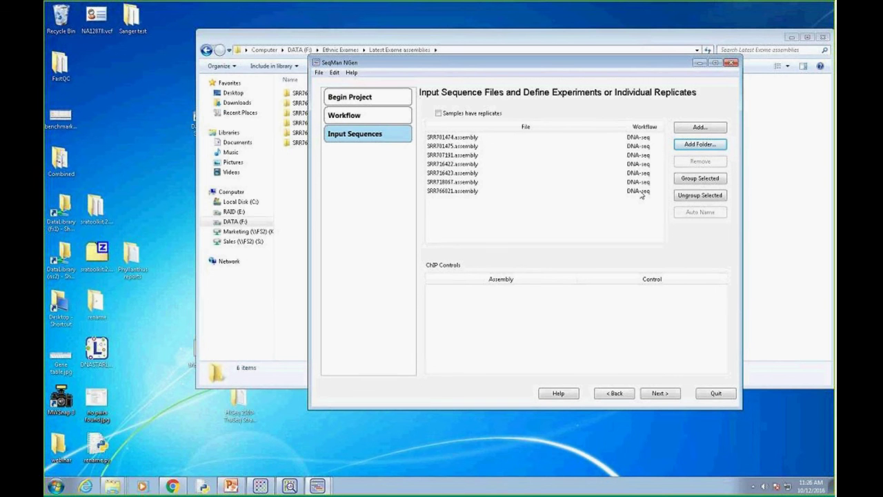
- Add the Latest Exome assemblies folder from Ethnic Exomes to the input assemblies
{"action": "left_click", "coordinate": [700, 146]}
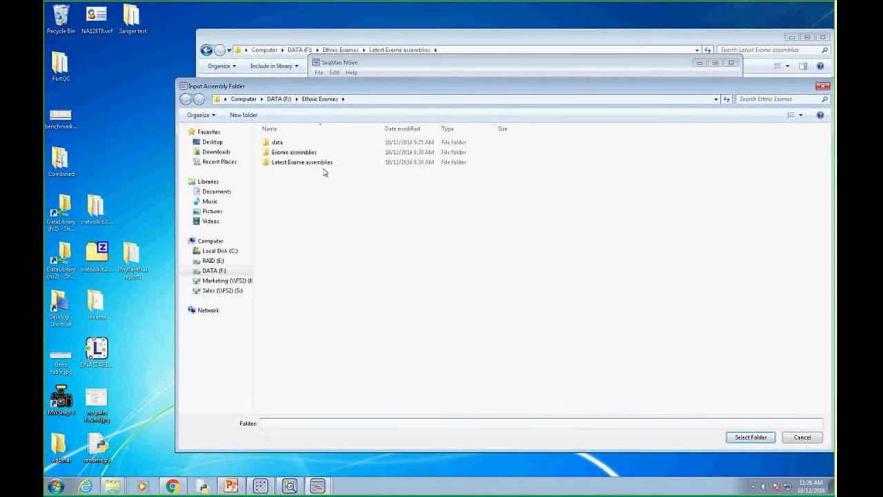
{"action": "left_click", "coordinate": [307, 163]}
{"action": "left_click", "coordinate": [737, 438]}
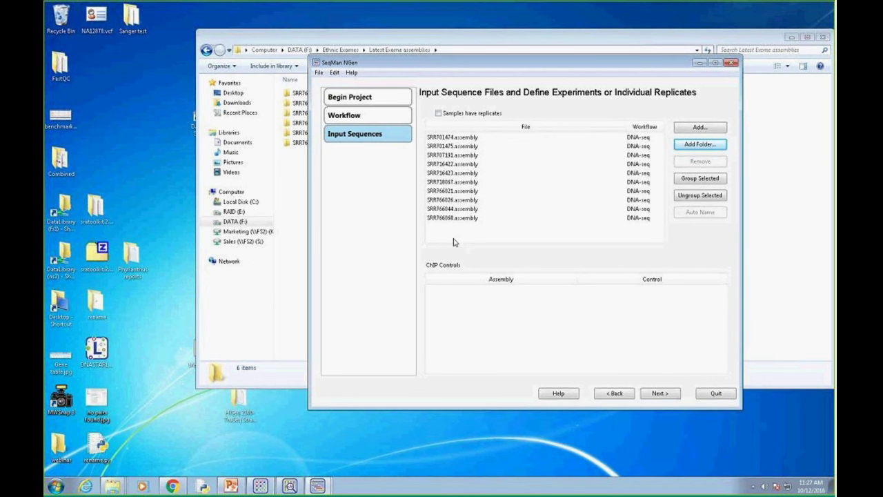
{"action": "left_click_drag", "start_coordinate": [447, 63], "coordinate": [407, 65]}
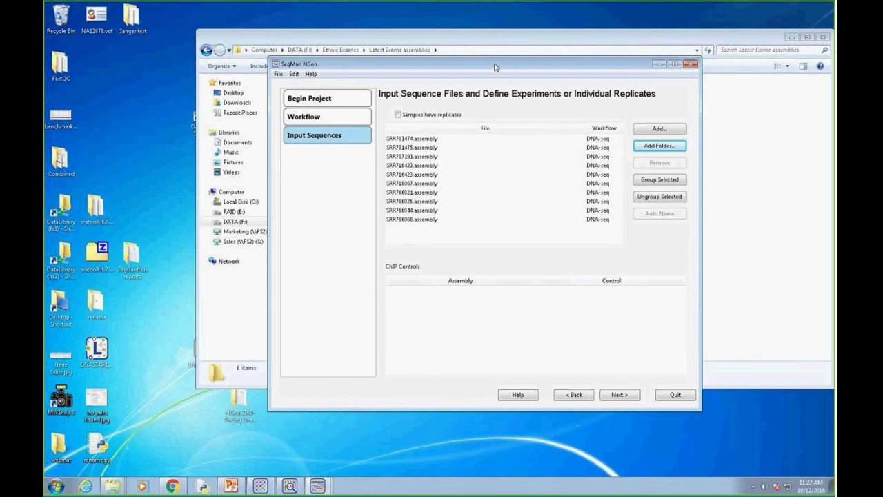
{"action": "left_click_drag", "start_coordinate": [495, 67], "coordinate": [455, 74]}
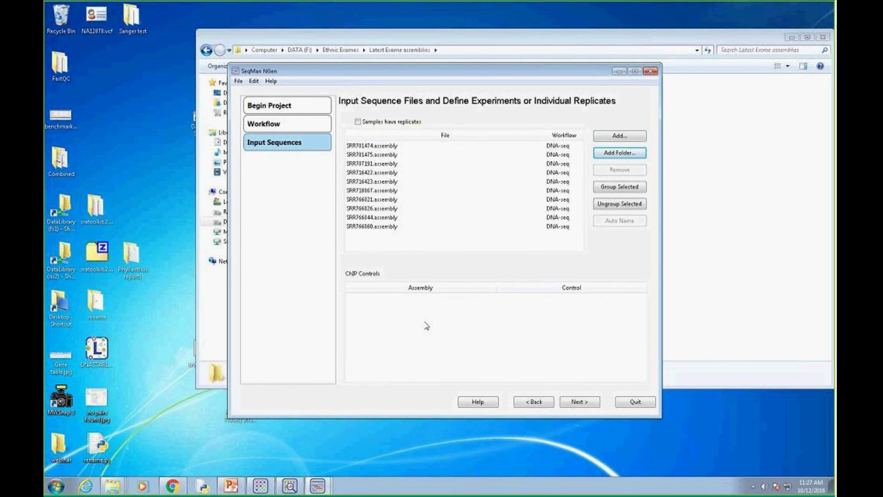
- Accept the signal processing settings with variant annotation import, RPK-CN normalized CNV and SNP calculation, and proceed to the assembly output
{"action": "left_click", "coordinate": [578, 402]}
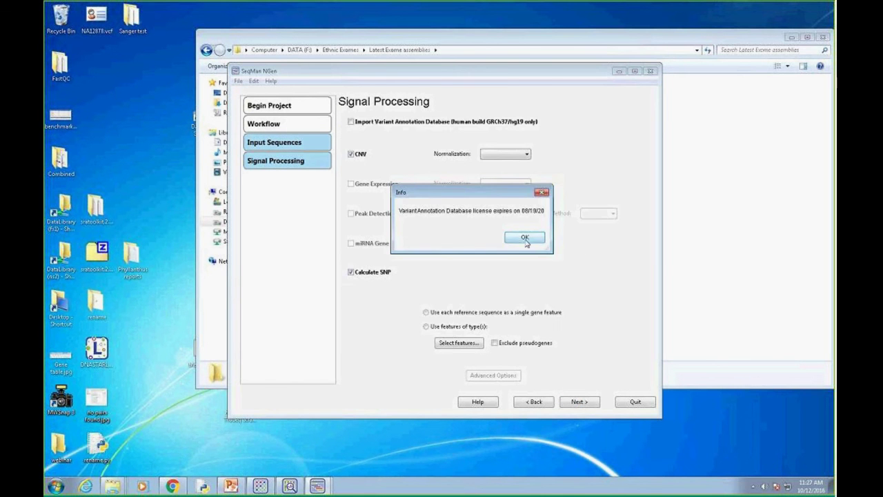
{"action": "left_click", "coordinate": [524, 238]}
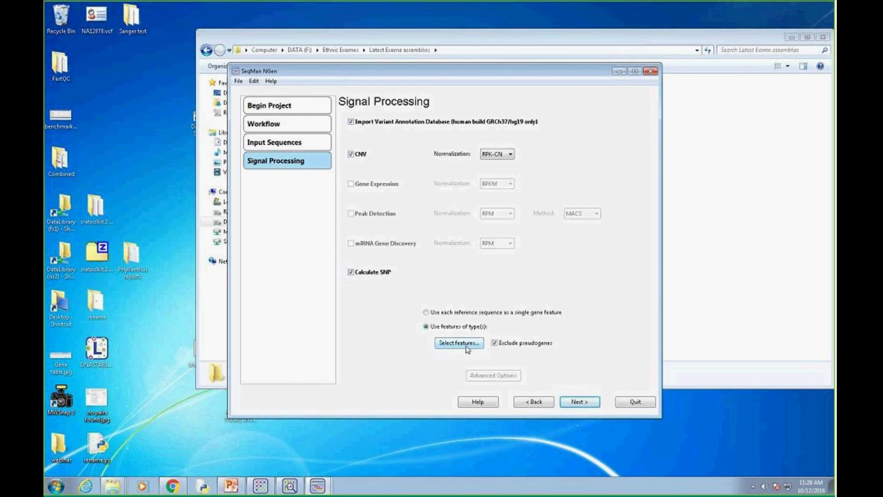
{"action": "left_click", "coordinate": [580, 402]}
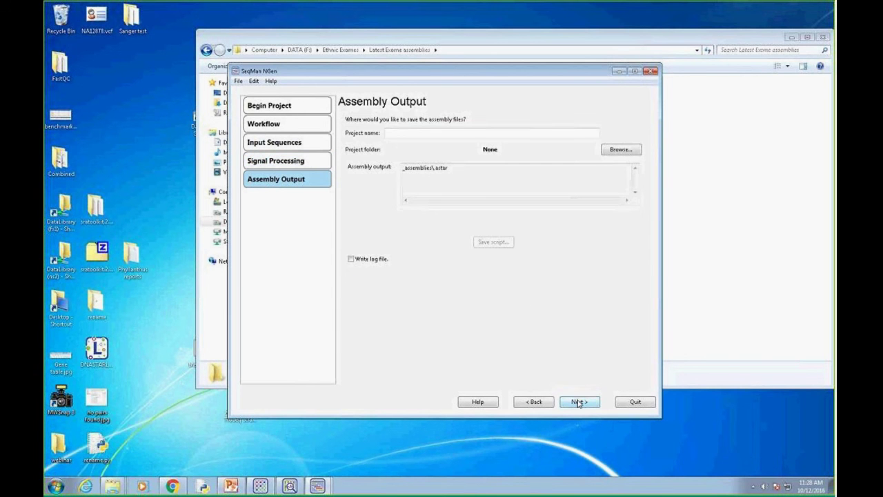
- Name the project Combined_Exome and set its project folder to webinar on the Desktop
{"action": "left_click", "coordinate": [403, 134]}
{"action": "type", "text": "Combined"}
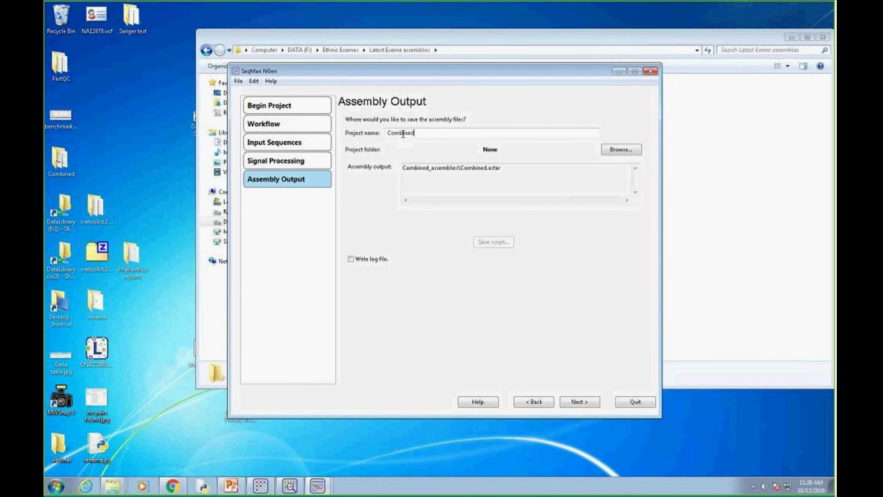
{"action": "type", "text": "_Exome"}
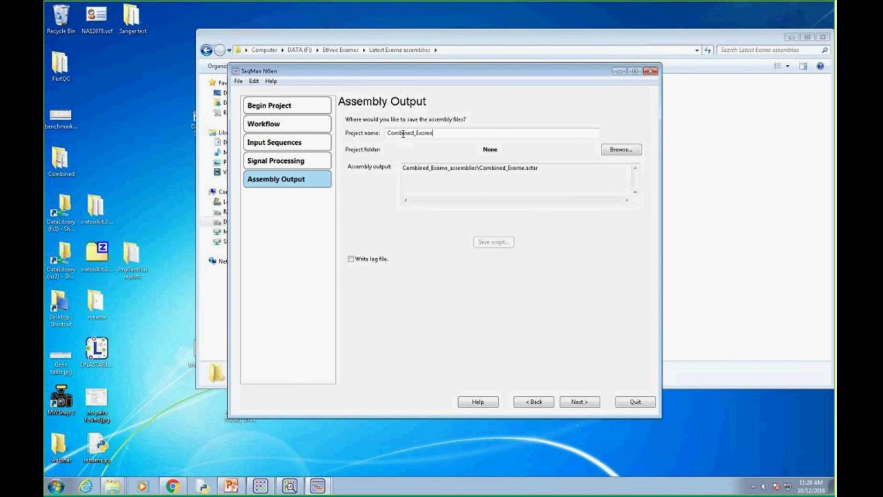
{"action": "left_click", "coordinate": [453, 167]}
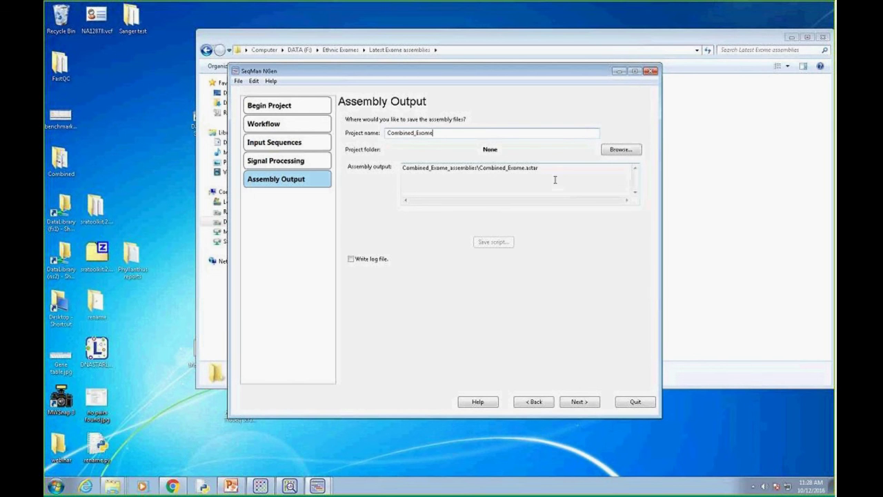
{"action": "left_click", "coordinate": [621, 149]}
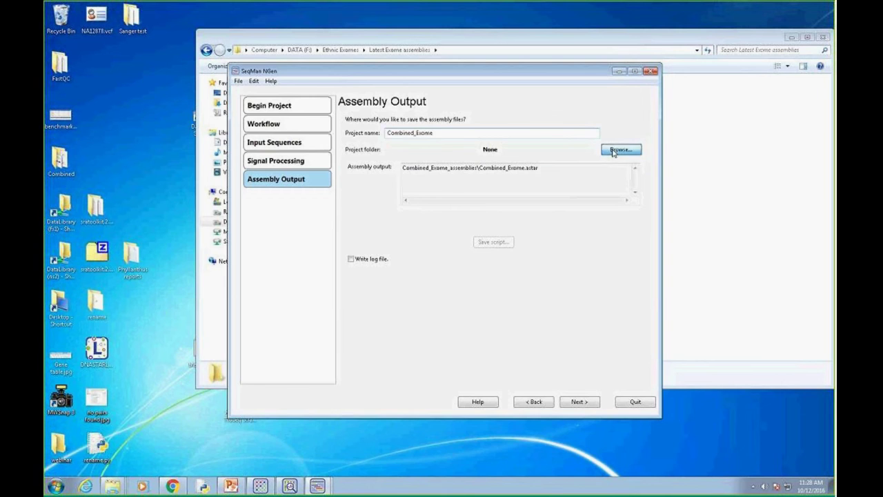
{"action": "left_click", "coordinate": [212, 151]}
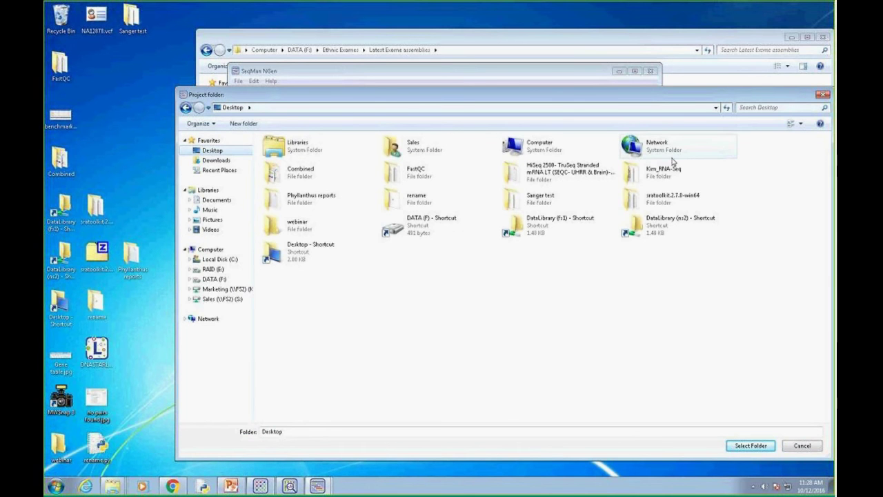
{"action": "left_click", "coordinate": [293, 224]}
{"action": "left_click", "coordinate": [750, 445]}
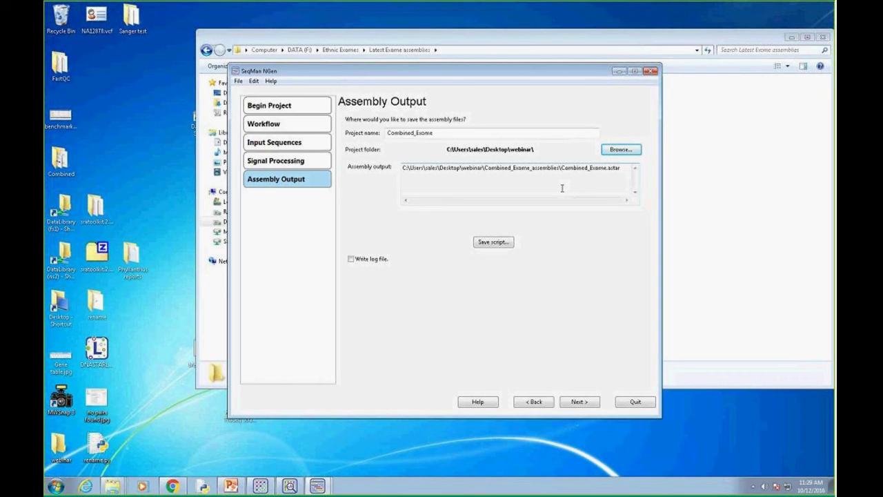
- Go back to the project start and begin a new local computer assembly with Combine and Analyze Assemblies from One or More Workflows
{"action": "left_click", "coordinate": [535, 403]}
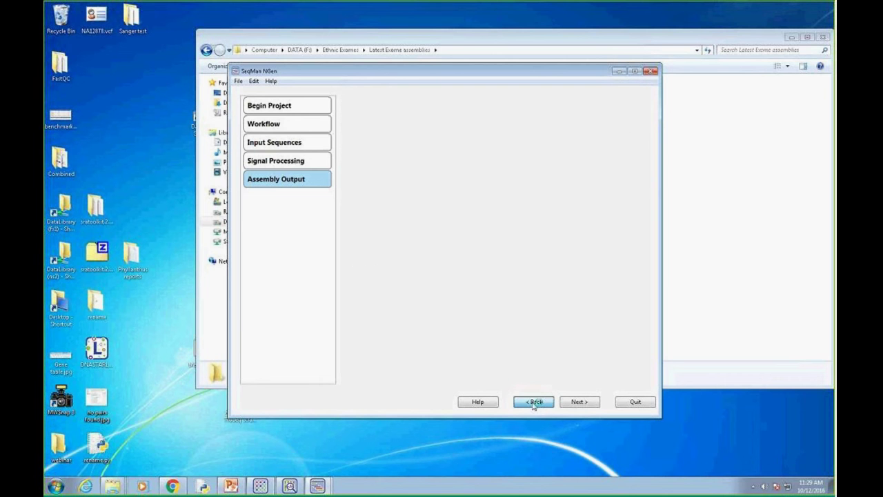
{"action": "left_click", "coordinate": [526, 237]}
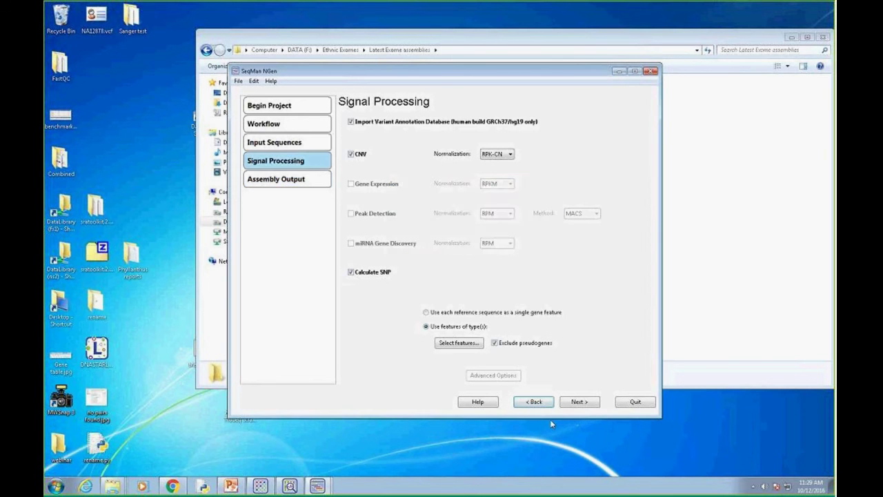
{"action": "left_click", "coordinate": [533, 402]}
{"action": "left_click", "coordinate": [532, 403]}
{"action": "left_click", "coordinate": [533, 403]}
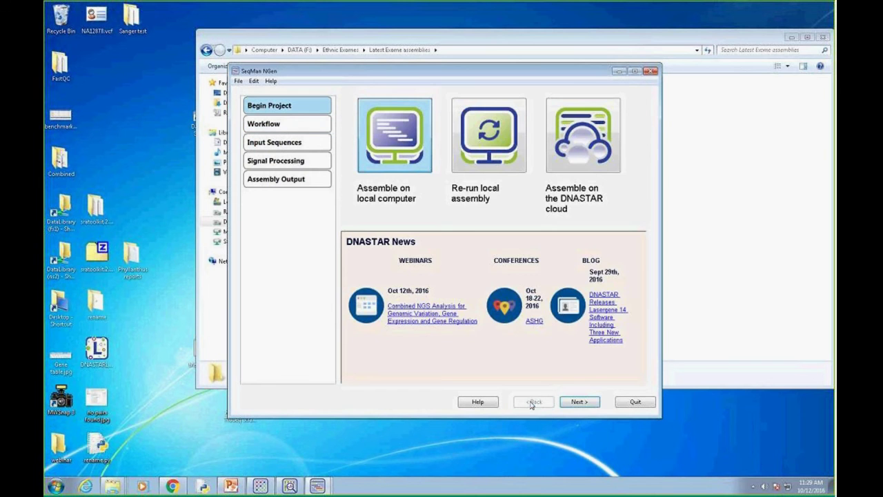
{"action": "left_click", "coordinate": [387, 146]}
{"action": "left_click", "coordinate": [372, 332]}
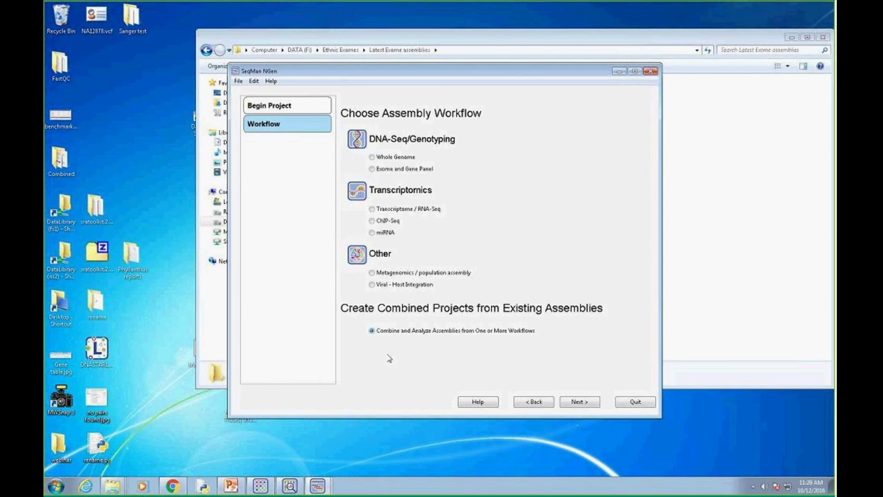
{"action": "left_click", "coordinate": [580, 404]}
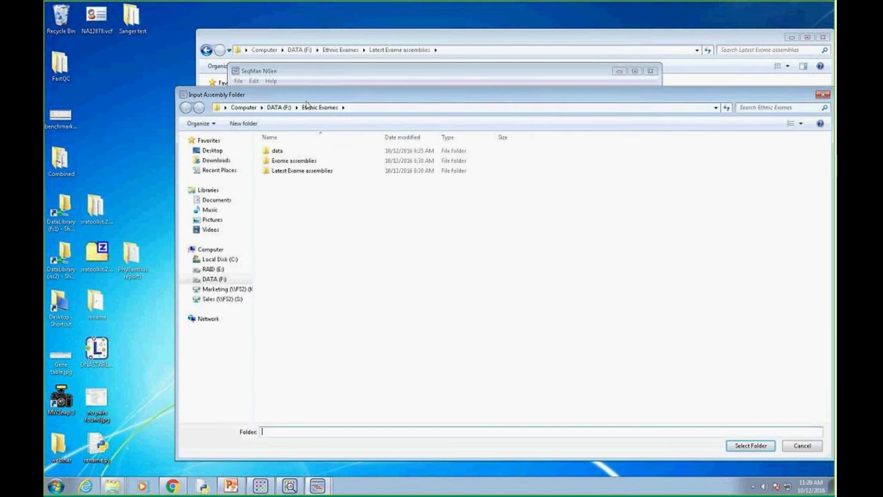
- Add the Human_RNA-Seq folder from Human Transcriptome on DATA (F:) to the input assemblies
{"action": "left_click", "coordinate": [279, 107]}
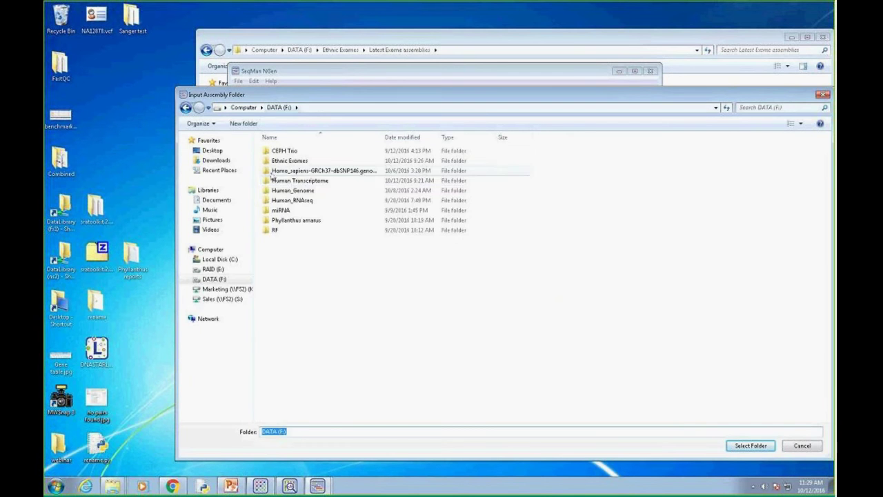
{"action": "double_click", "coordinate": [291, 180]}
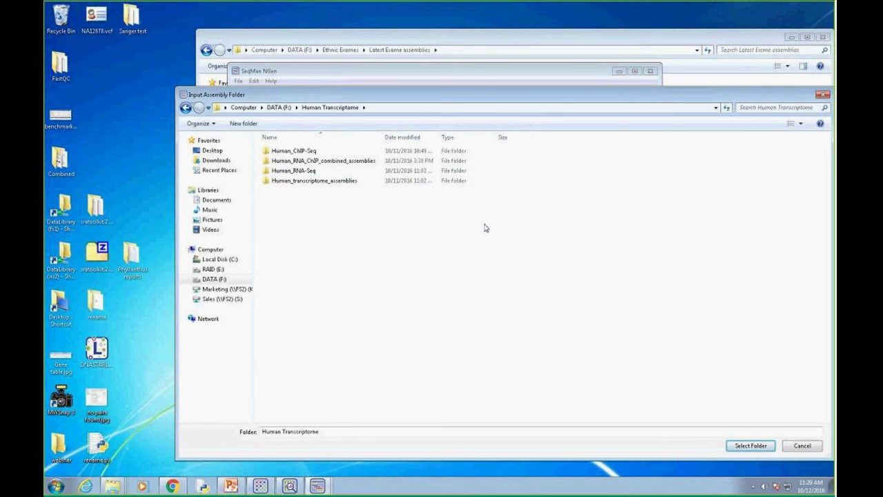
{"action": "left_click", "coordinate": [305, 172]}
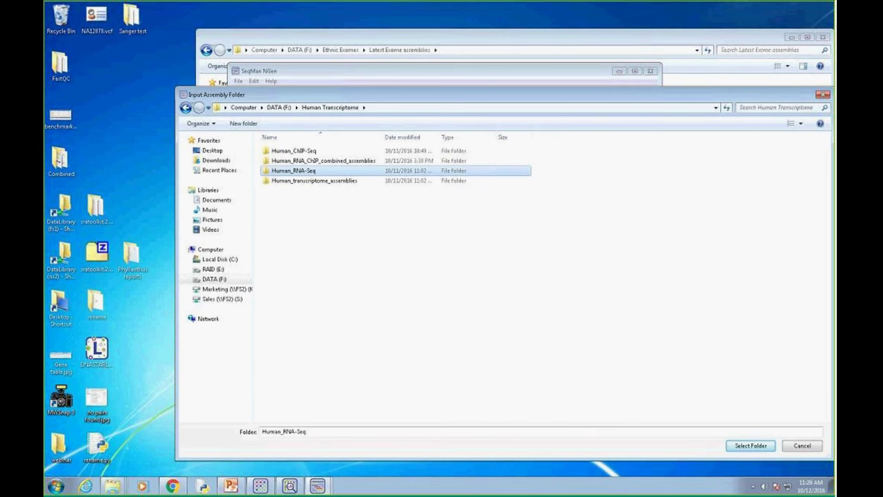
{"action": "left_click", "coordinate": [749, 446]}
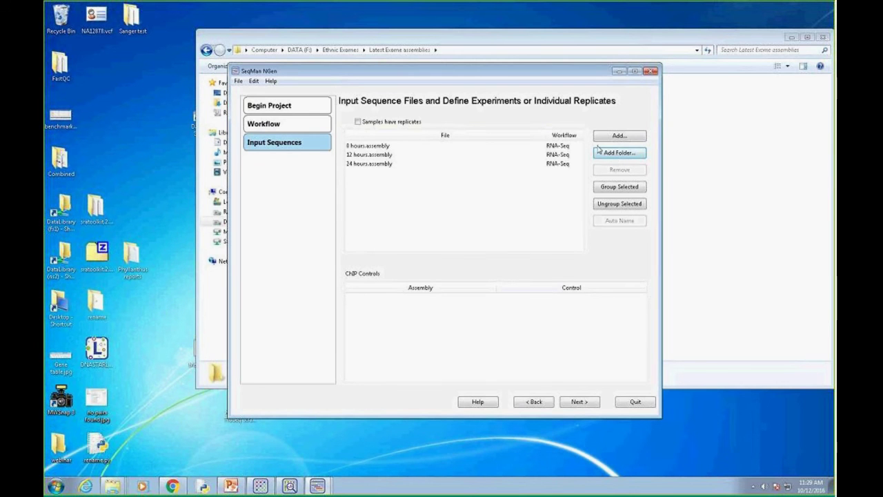
- Try to add the whole Human_ChIP-Seq folder from Human Transcriptome to the input assemblies
{"action": "left_click", "coordinate": [615, 154]}
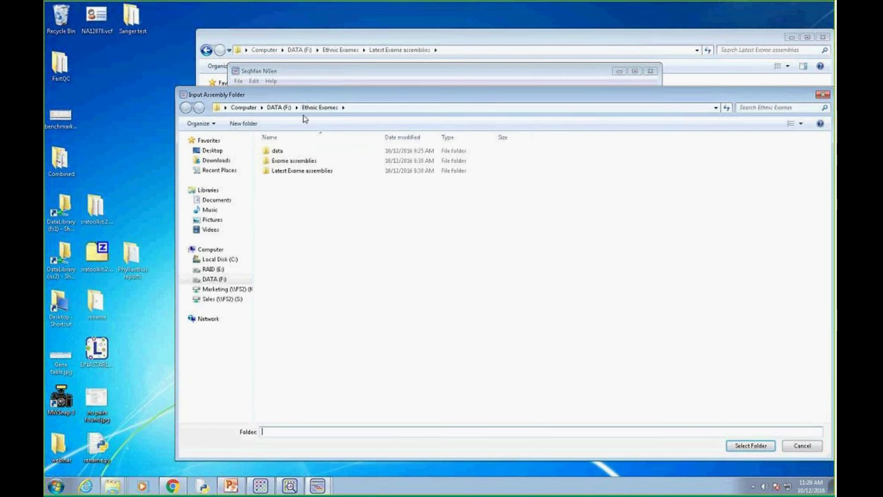
{"action": "left_click", "coordinate": [280, 107]}
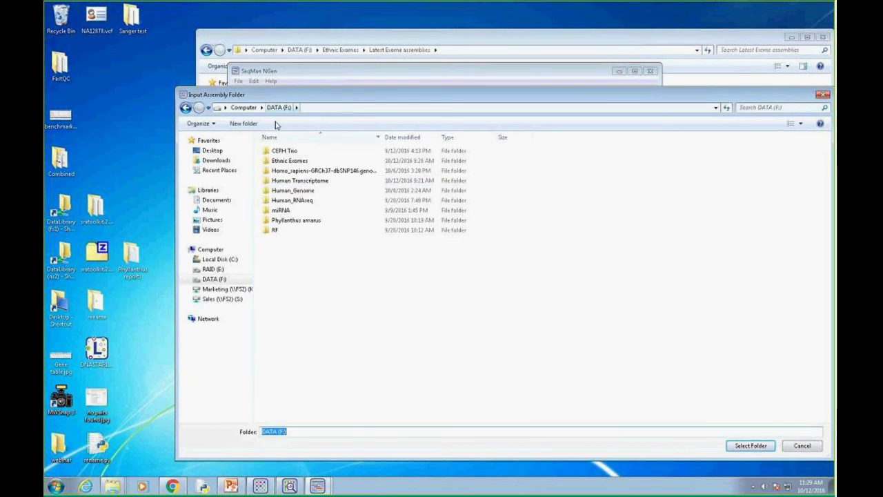
{"action": "double_click", "coordinate": [316, 180]}
{"action": "left_click", "coordinate": [306, 153]}
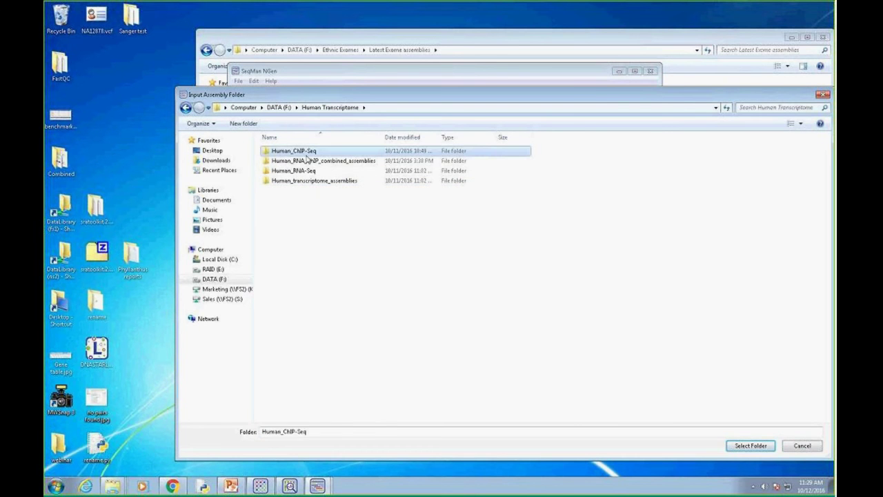
{"action": "left_click", "coordinate": [738, 446]}
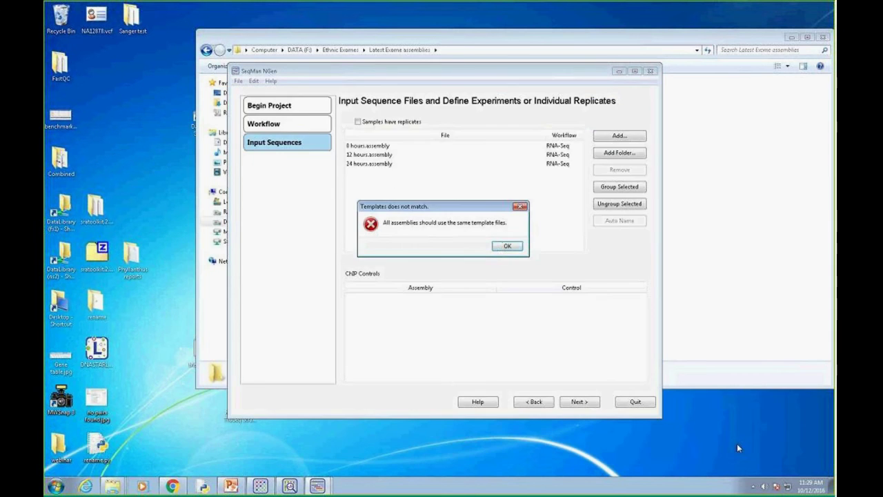
{"action": "left_click", "coordinate": [504, 247]}
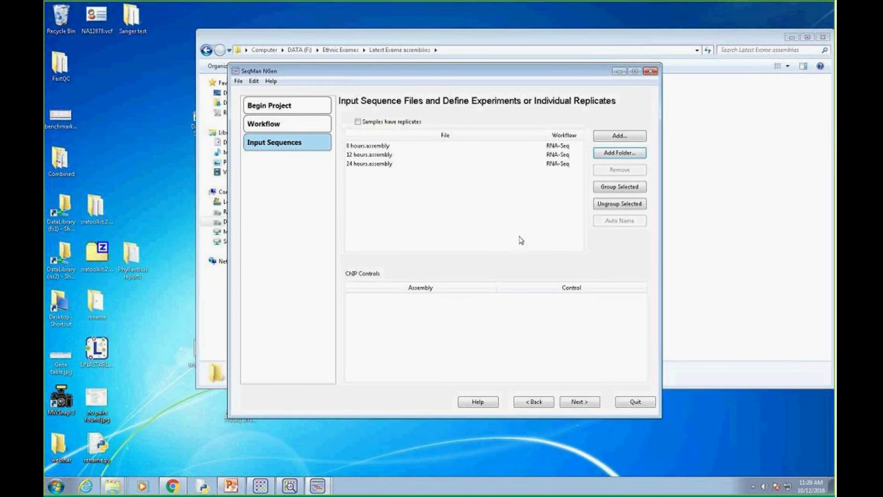
- Add the IP_E2F1_assemblies folder from Human_ChIP-Seq in Human Transcriptome on DATA (F:) to the input assemblies
{"action": "left_click", "coordinate": [613, 156]}
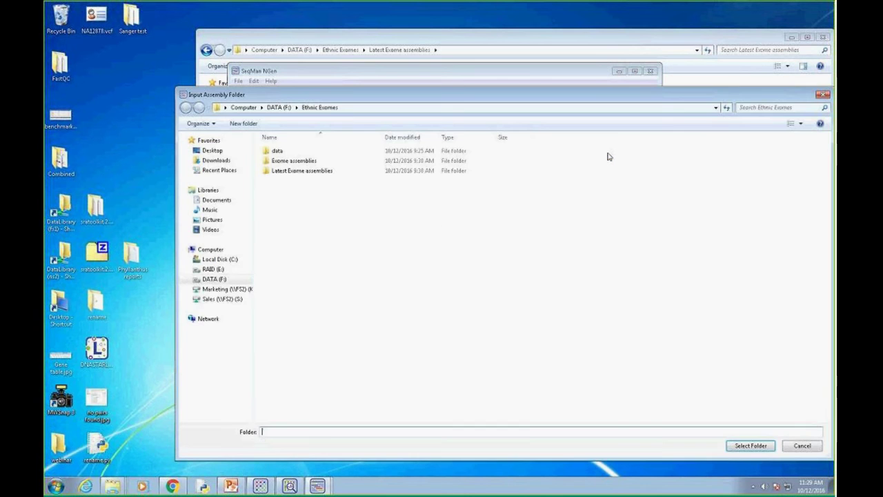
{"action": "left_click", "coordinate": [280, 108]}
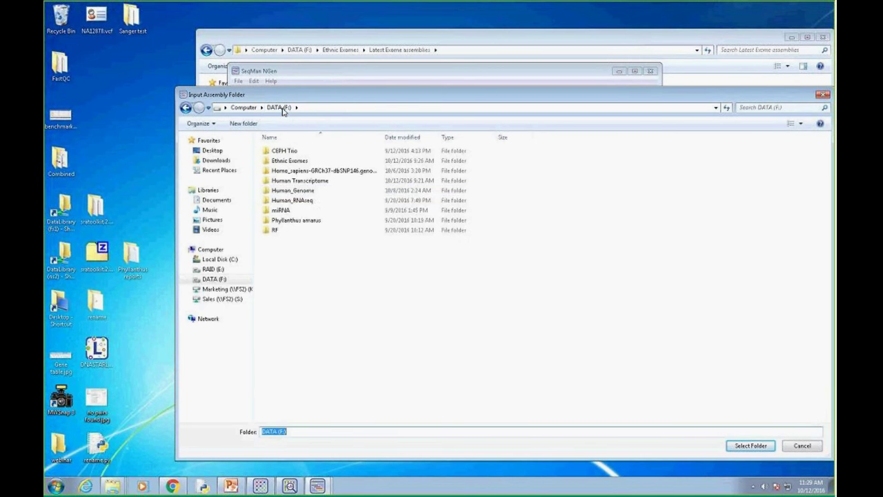
{"action": "double_click", "coordinate": [303, 181]}
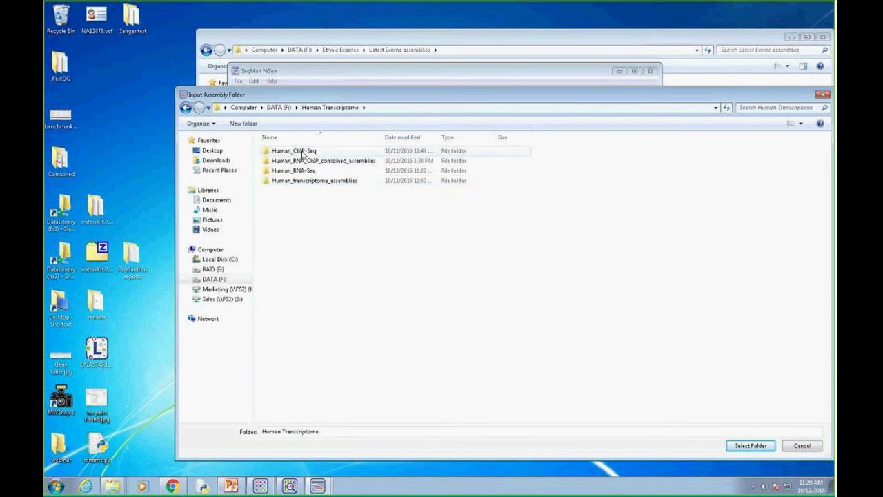
{"action": "double_click", "coordinate": [302, 152]}
{"action": "left_click", "coordinate": [305, 161]}
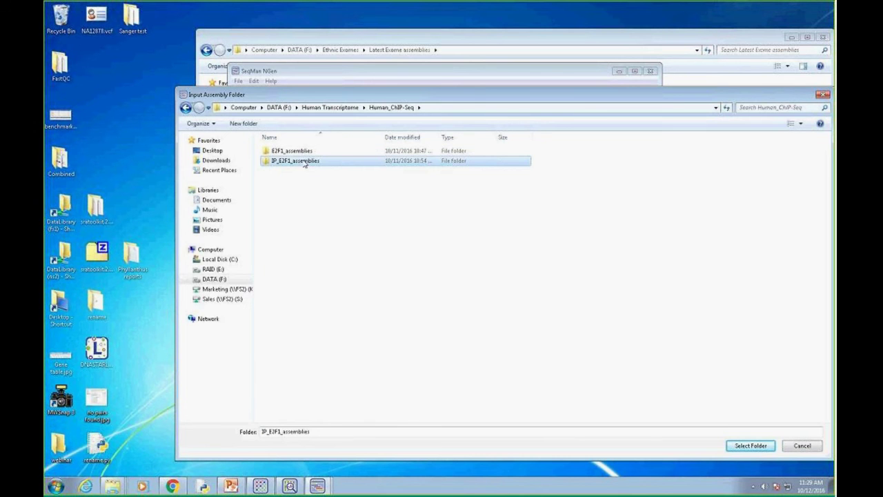
{"action": "left_click", "coordinate": [741, 447]}
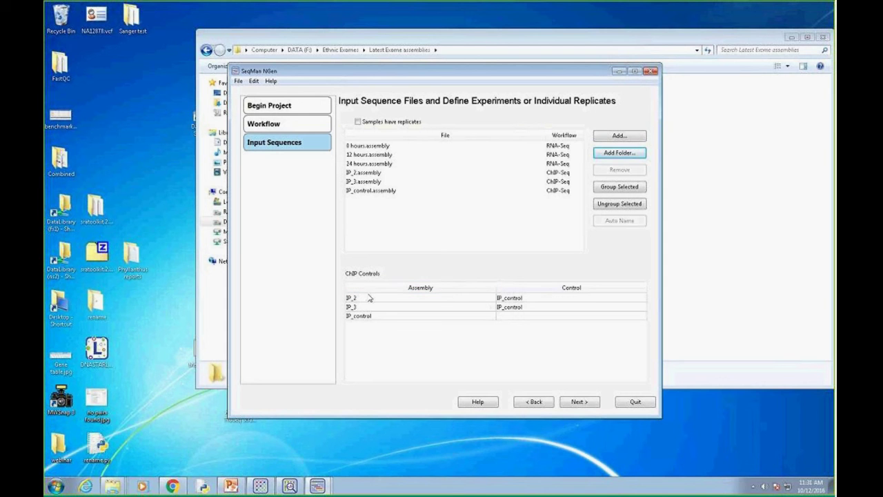
- Continue to Signal Processing, set the Peak Detection method to ERANGE3 and check the Gene Expression normalization choices
{"action": "left_click", "coordinate": [580, 401]}
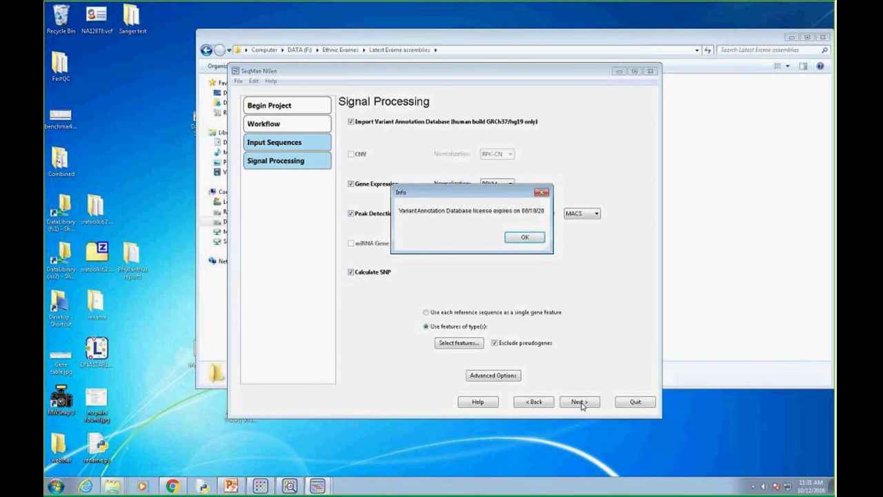
{"action": "left_click", "coordinate": [526, 238]}
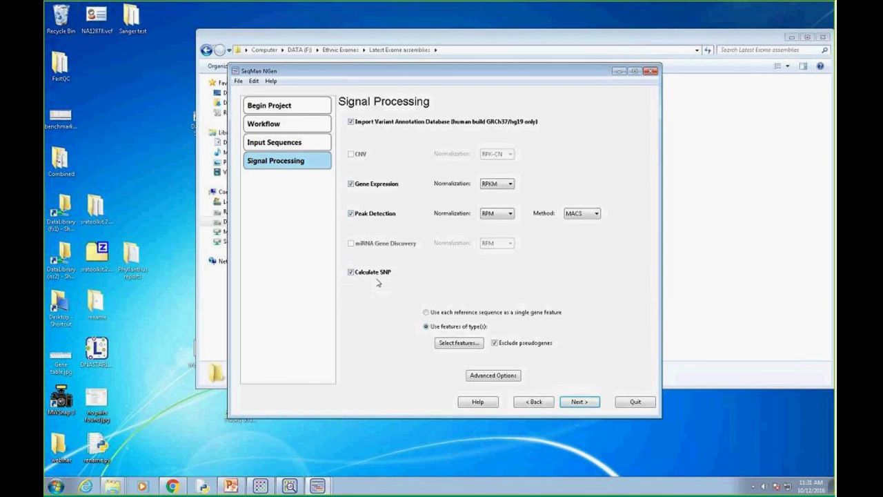
{"action": "left_click", "coordinate": [598, 214]}
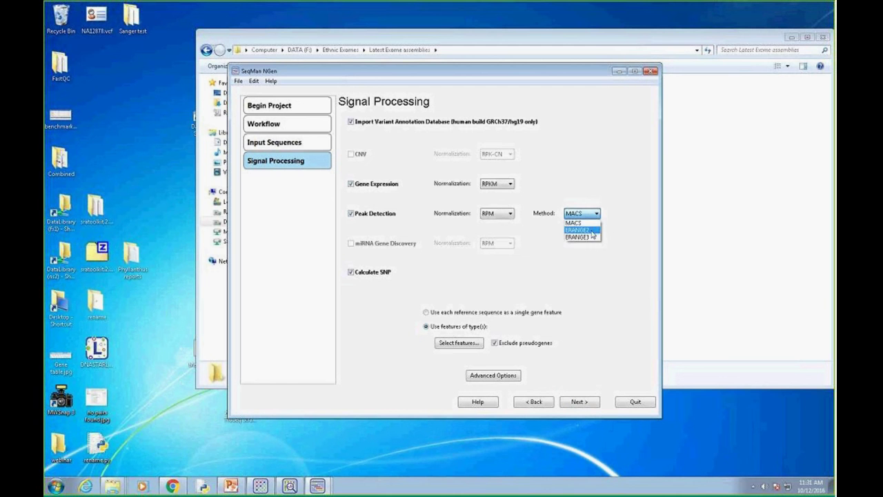
{"action": "left_click", "coordinate": [586, 238]}
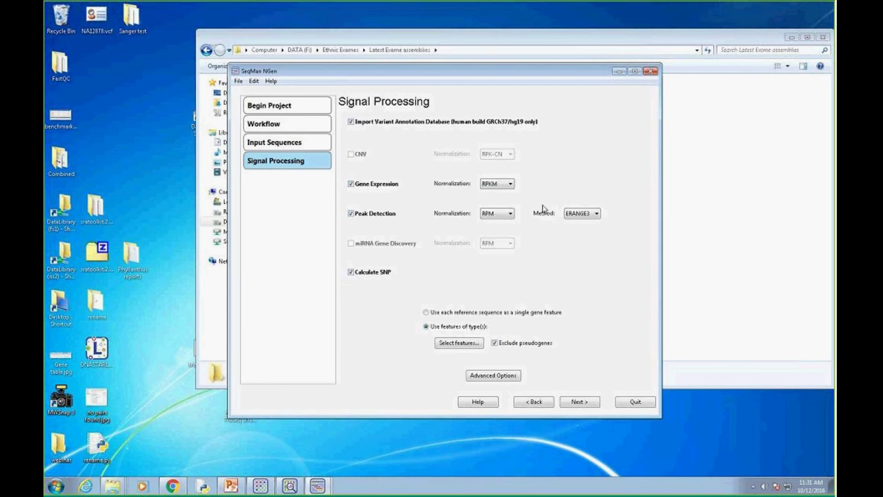
{"action": "left_click", "coordinate": [513, 186]}
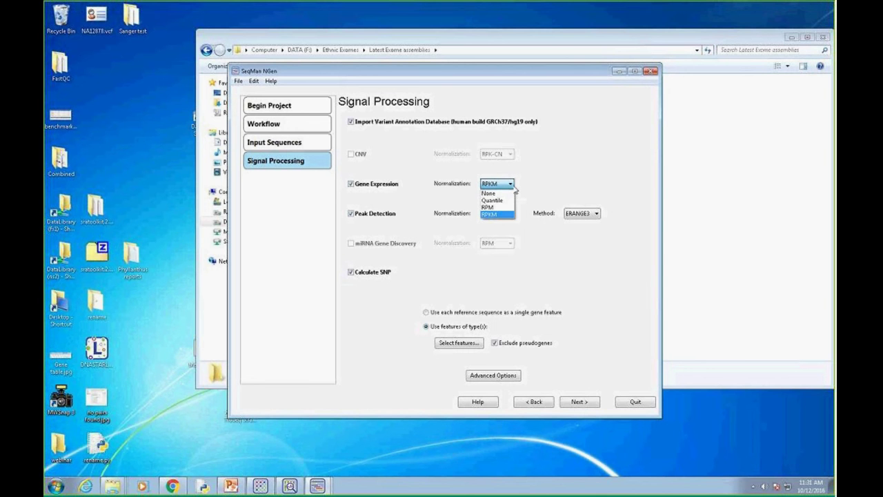
{"action": "left_click", "coordinate": [574, 236]}
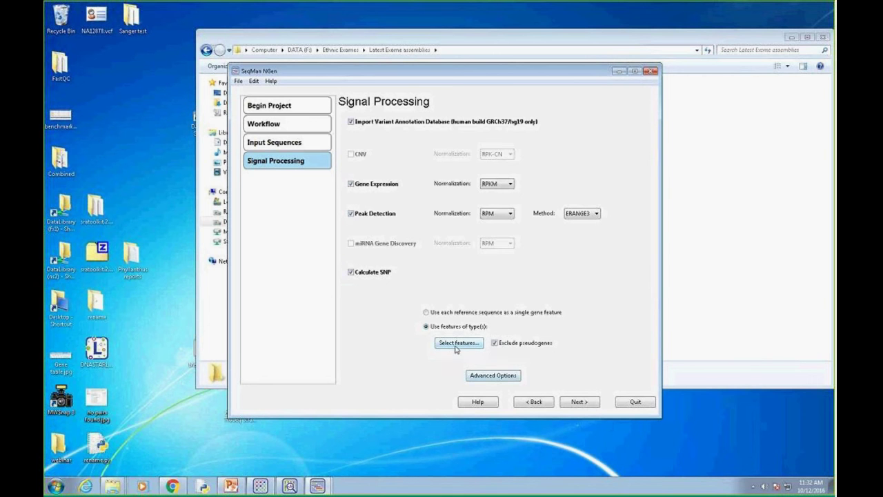
- Examine the advanced ERANGE3 peak detection options and accept them
{"action": "left_click", "coordinate": [489, 379]}
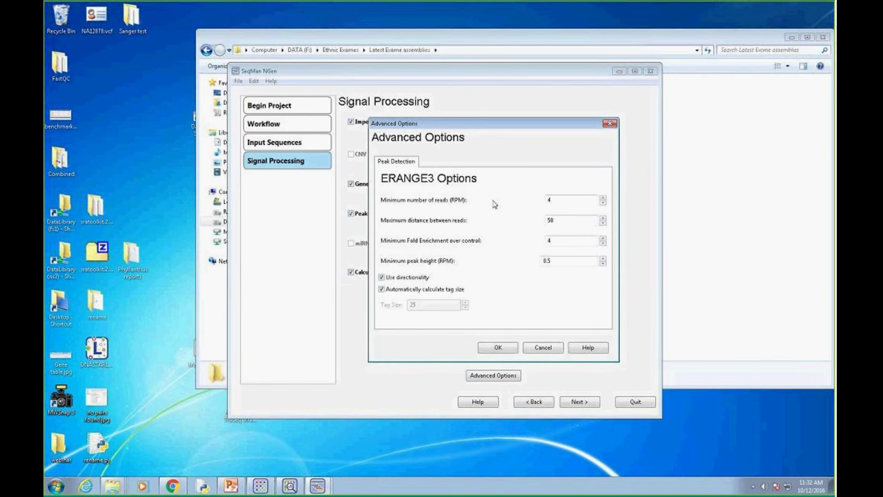
{"action": "left_click_drag", "start_coordinate": [475, 127], "coordinate": [446, 128]}
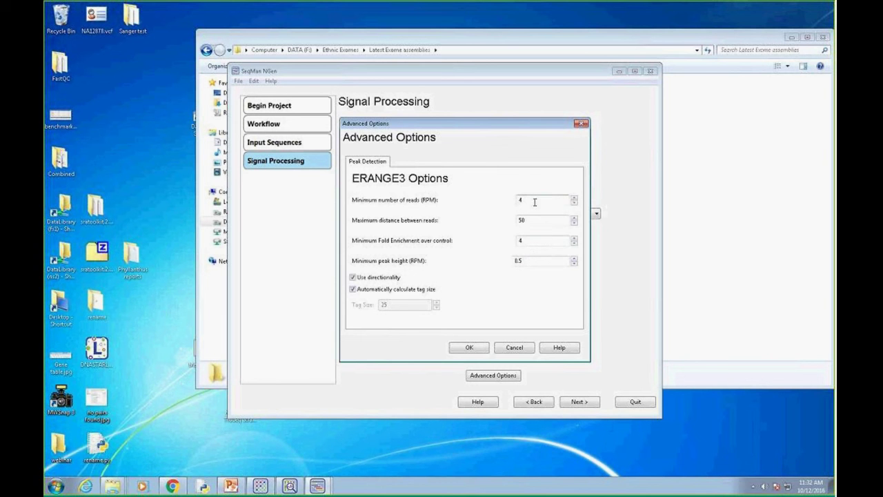
{"action": "left_click_drag", "start_coordinate": [515, 124], "coordinate": [633, 123]}
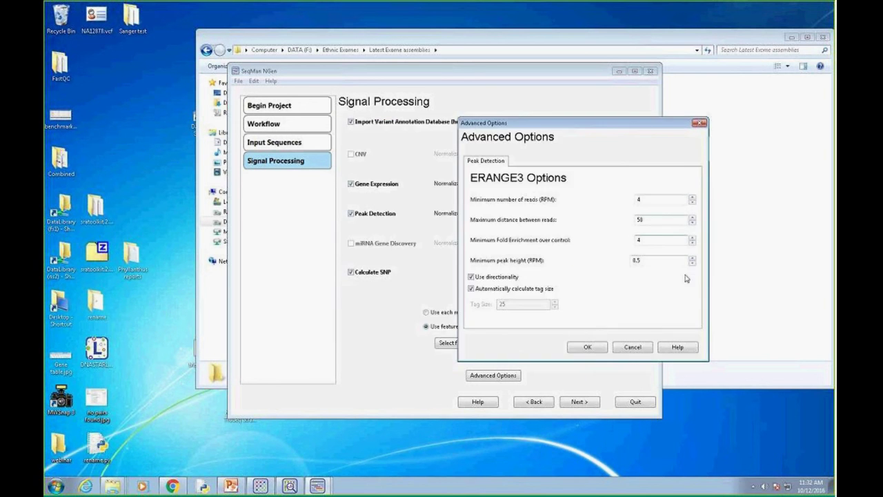
{"action": "left_click", "coordinate": [601, 346]}
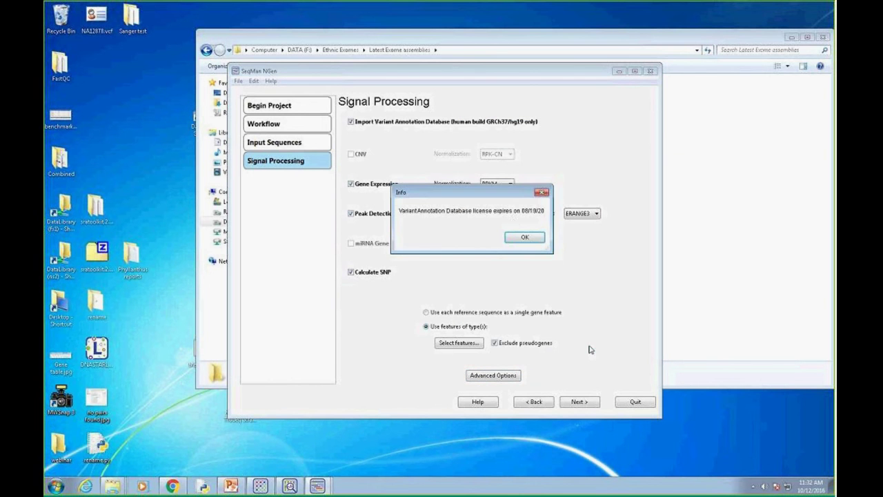
{"action": "left_click", "coordinate": [522, 236]}
- Accept the Combined_Exome assembly output settings, review the generated script and start combining the assemblies
{"action": "left_click", "coordinate": [587, 403]}
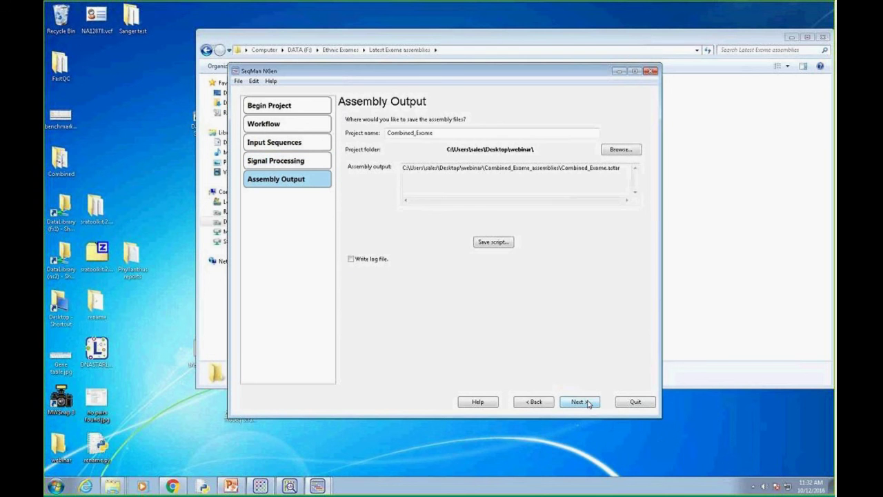
{"action": "left_click", "coordinate": [578, 406]}
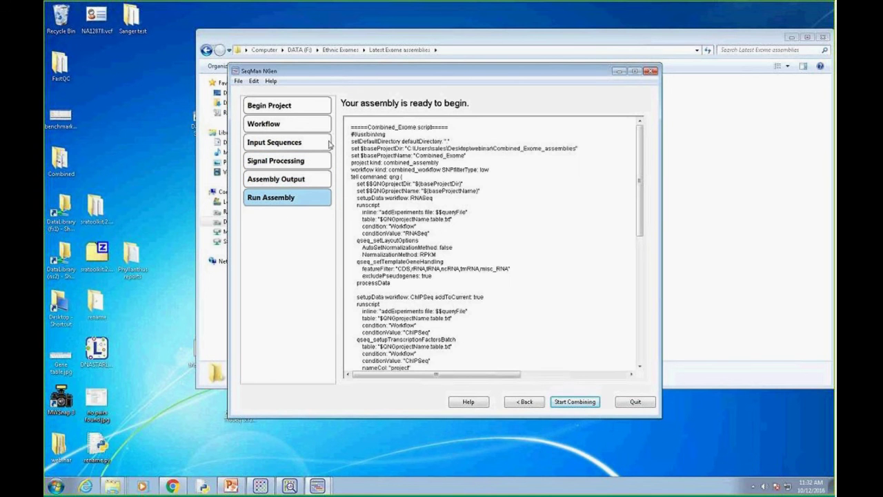
{"action": "left_click_drag", "start_coordinate": [339, 74], "coordinate": [256, 80]}
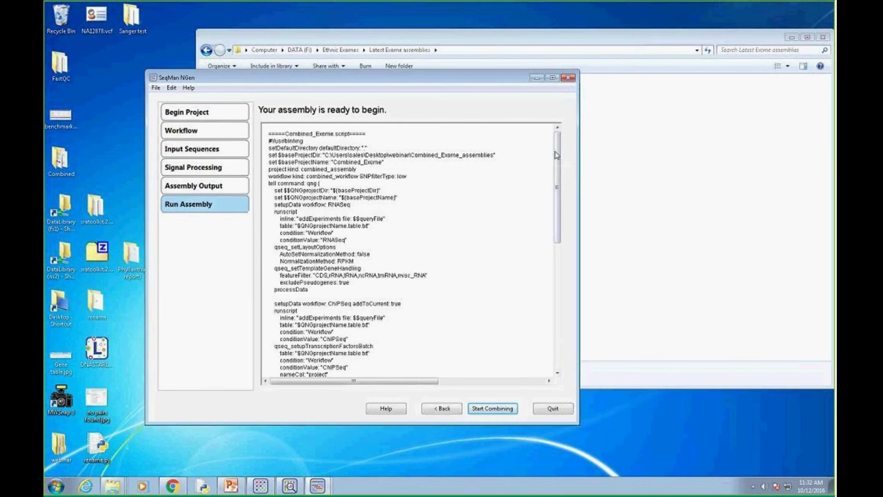
{"action": "left_click_drag", "start_coordinate": [558, 154], "coordinate": [554, 244]}
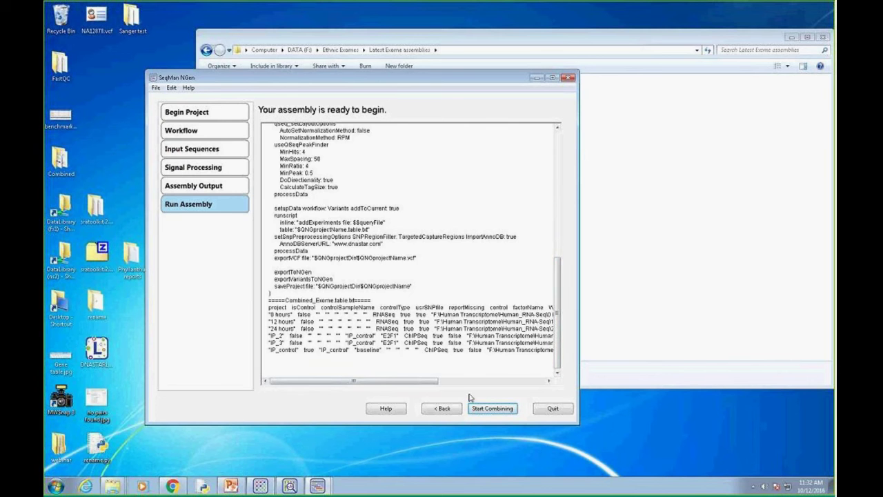
{"action": "left_click", "coordinate": [488, 410]}
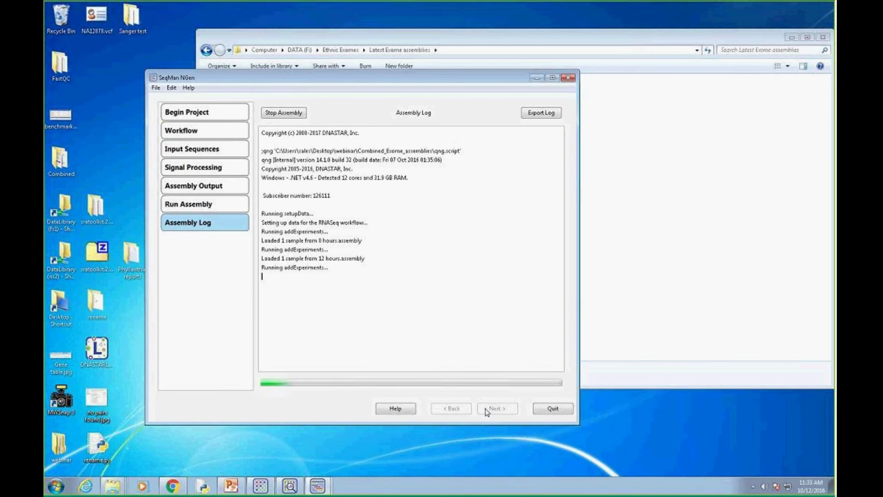
- Put away the Latest Exome assemblies window and open Combined_Exome_assemblies inside the webinar folder on the Desktop
{"action": "left_click_drag", "start_coordinate": [263, 80], "coordinate": [242, 84]}
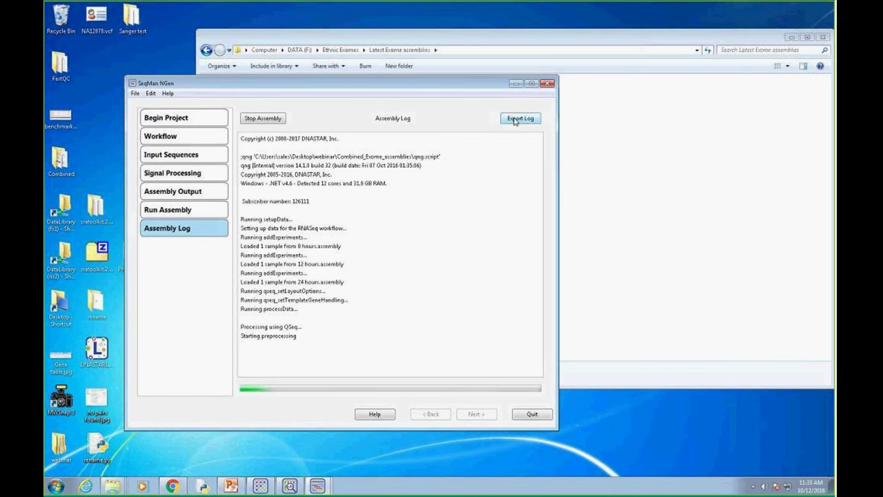
{"action": "left_click", "coordinate": [436, 38]}
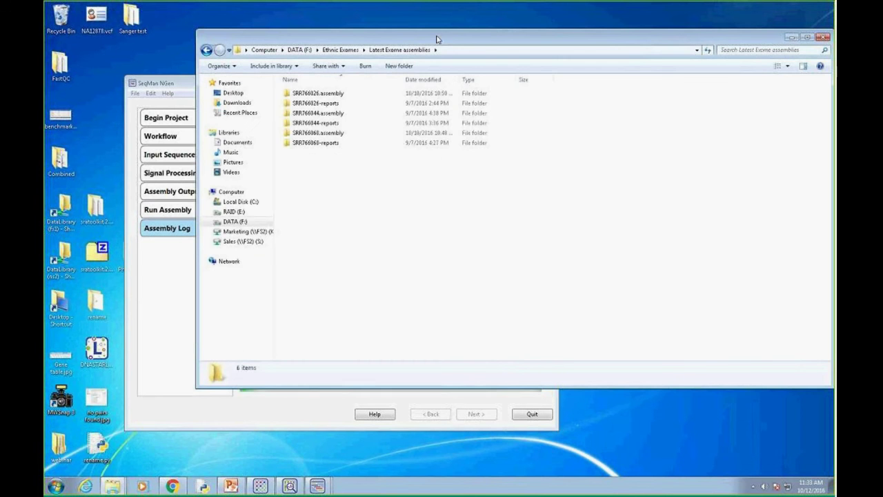
{"action": "left_click", "coordinate": [792, 36]}
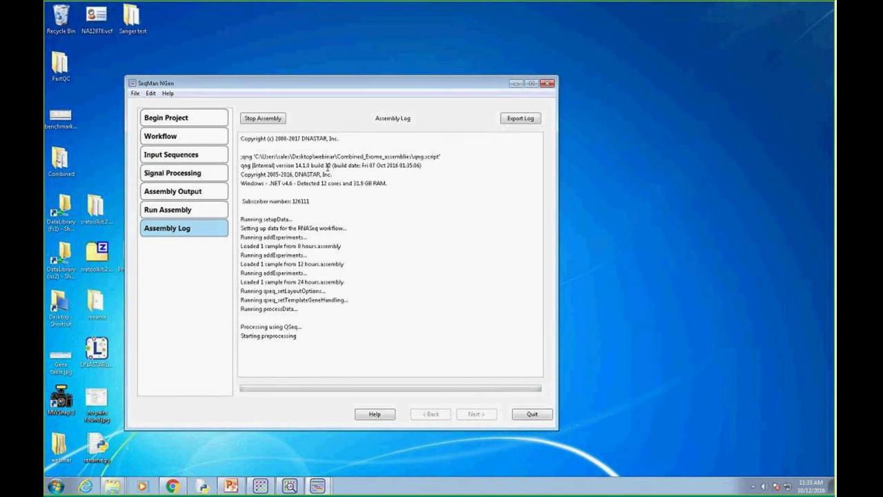
{"action": "left_click_drag", "start_coordinate": [377, 87], "coordinate": [624, 87]}
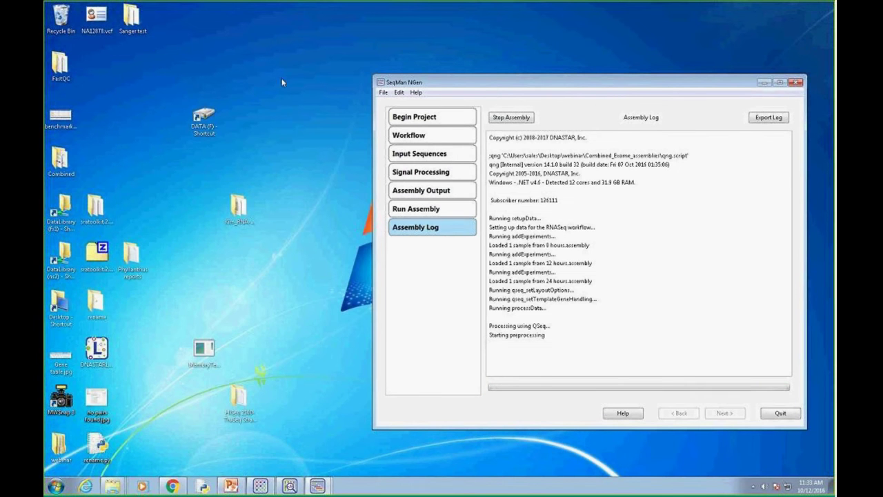
{"action": "left_click_drag", "start_coordinate": [575, 254], "coordinate": [436, 63]}
{"action": "double_click", "coordinate": [61, 443]}
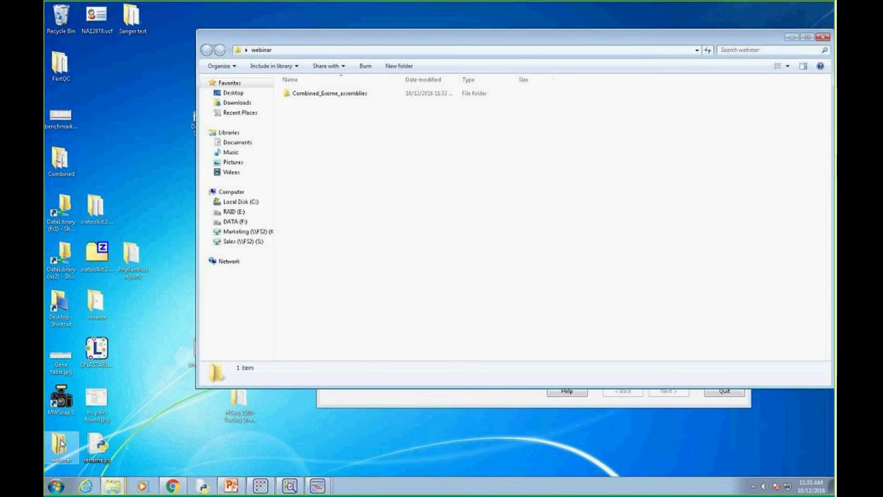
{"action": "double_click", "coordinate": [301, 94]}
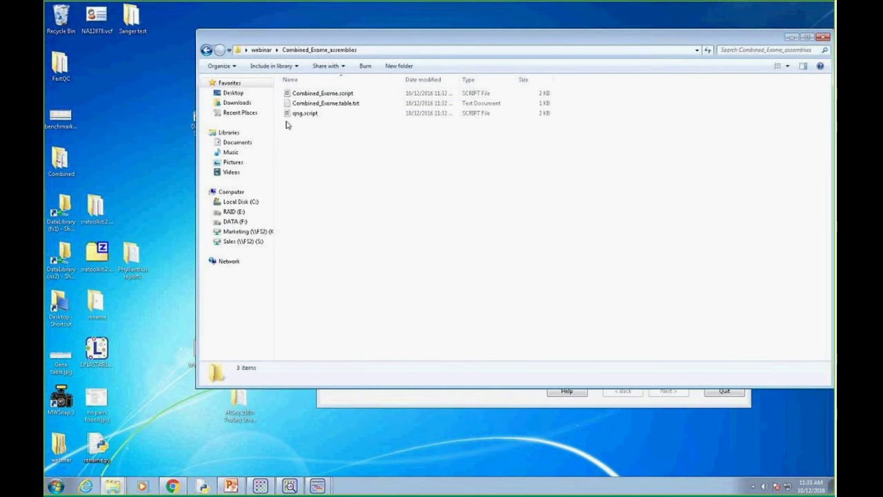
- View Combined_Exome.script in Universal Viewer and close the viewer
{"action": "right_click", "coordinate": [319, 93]}
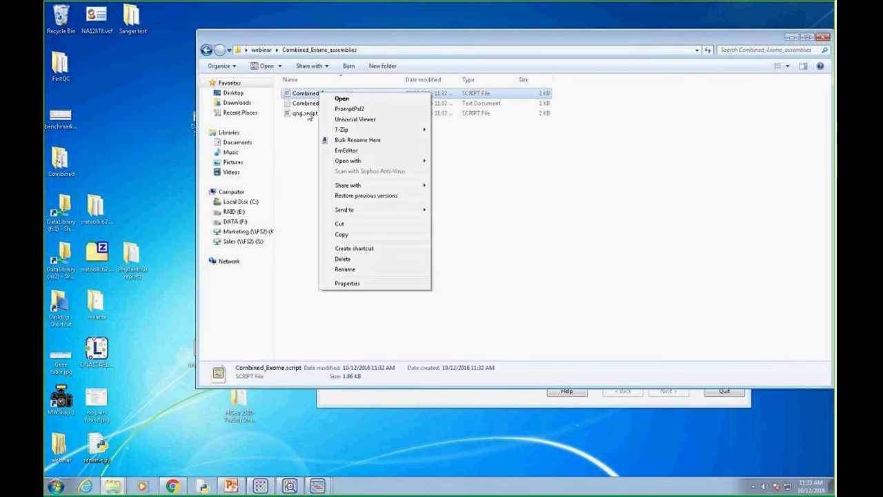
{"action": "left_click", "coordinate": [358, 120]}
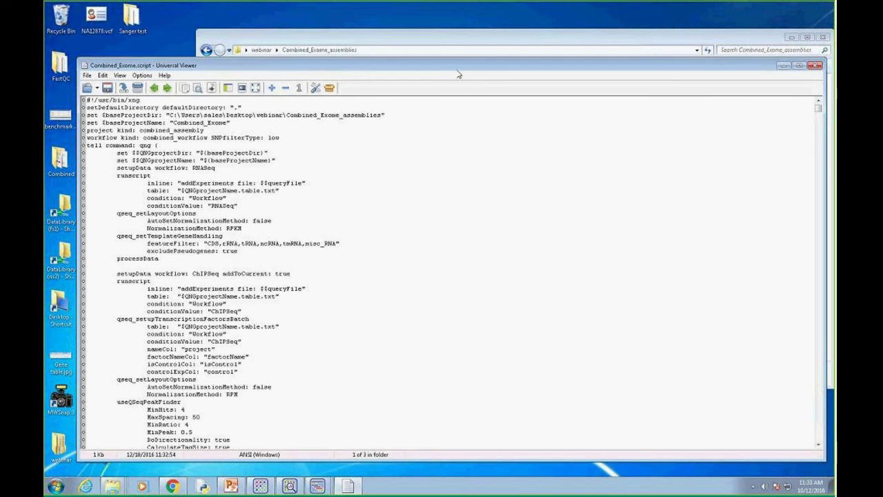
{"action": "left_click_drag", "start_coordinate": [460, 66], "coordinate": [441, 99]}
{"action": "left_click", "coordinate": [795, 99]}
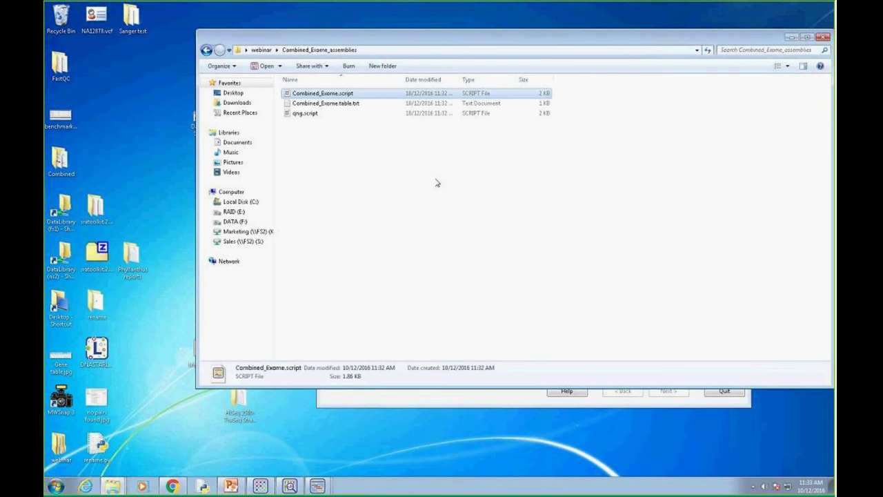
- Put away the Combined_Exome_assemblies folder window and quit SeqMan NGen even though the script is still running
{"action": "left_click", "coordinate": [384, 397]}
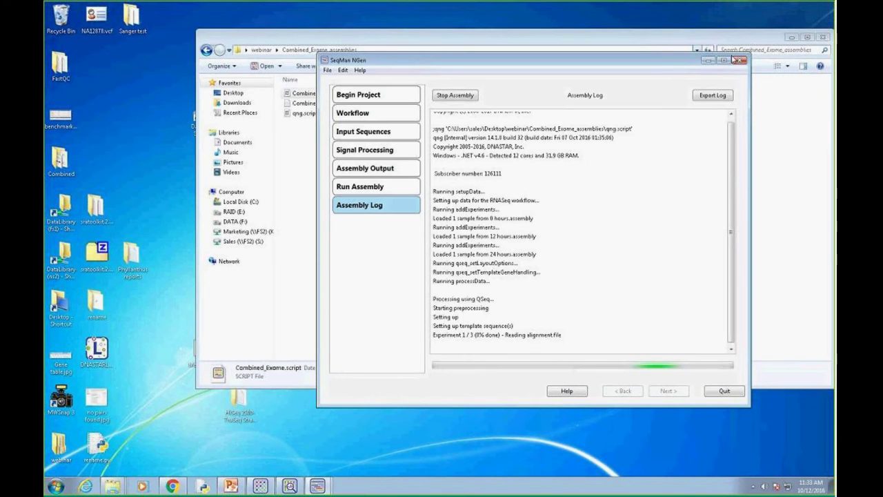
{"action": "left_click", "coordinate": [793, 37]}
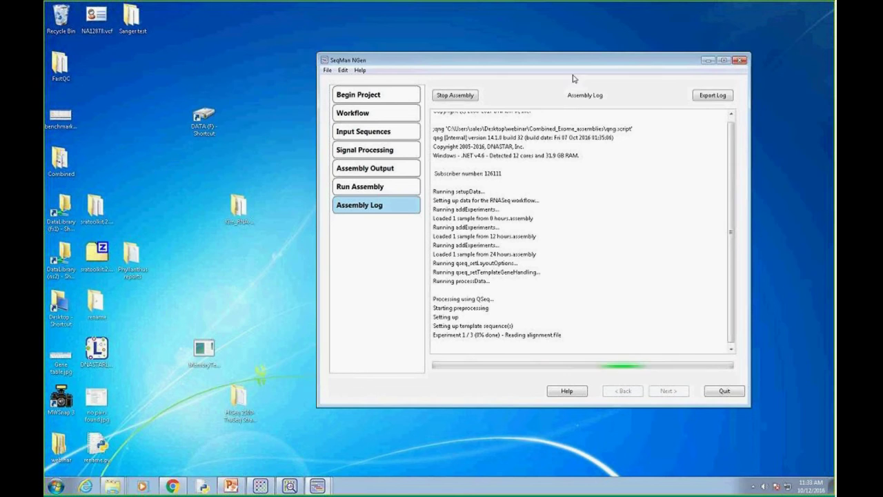
{"action": "left_click_drag", "start_coordinate": [504, 61], "coordinate": [446, 60]}
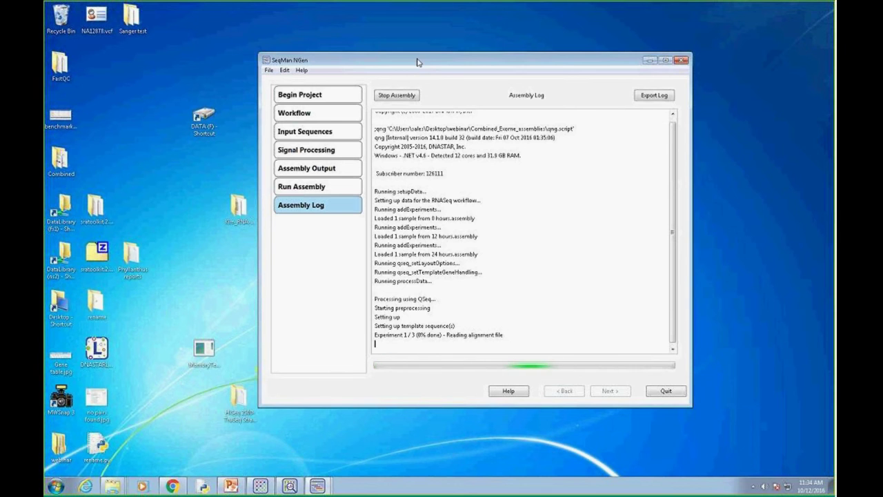
{"action": "left_click_drag", "start_coordinate": [416, 62], "coordinate": [398, 65]}
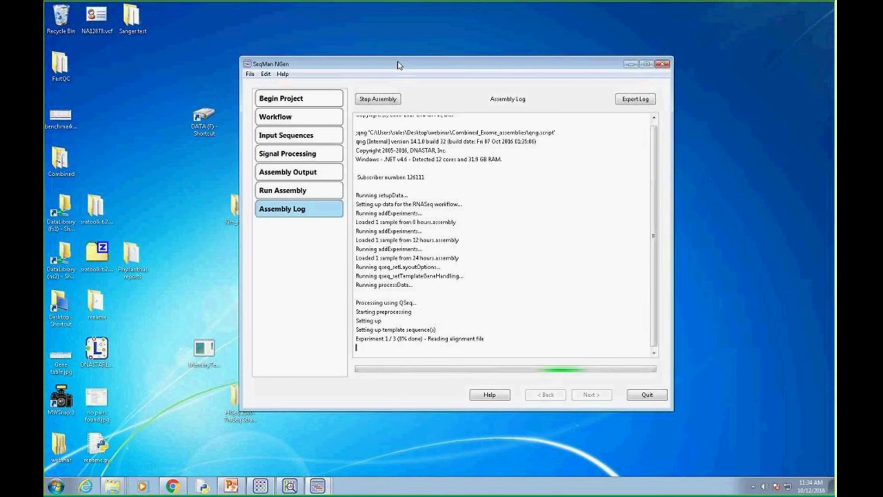
{"action": "left_click_drag", "start_coordinate": [398, 65], "coordinate": [348, 51]}
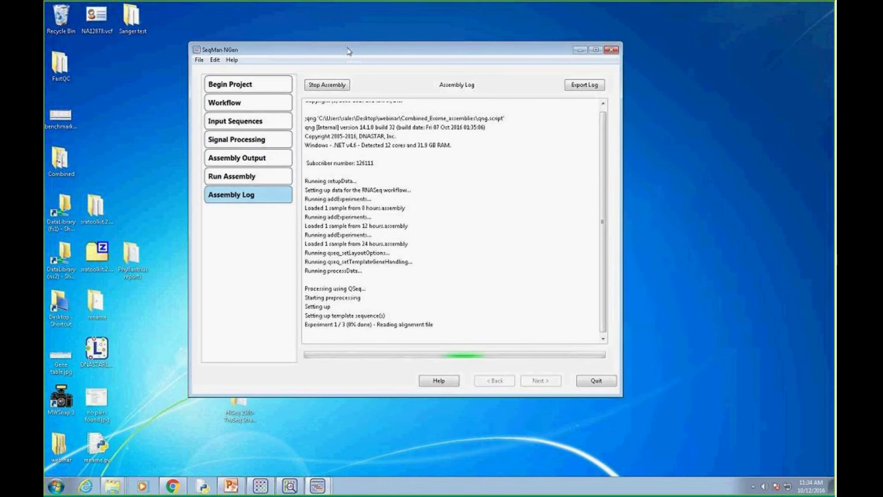
{"action": "left_click", "coordinate": [597, 382]}
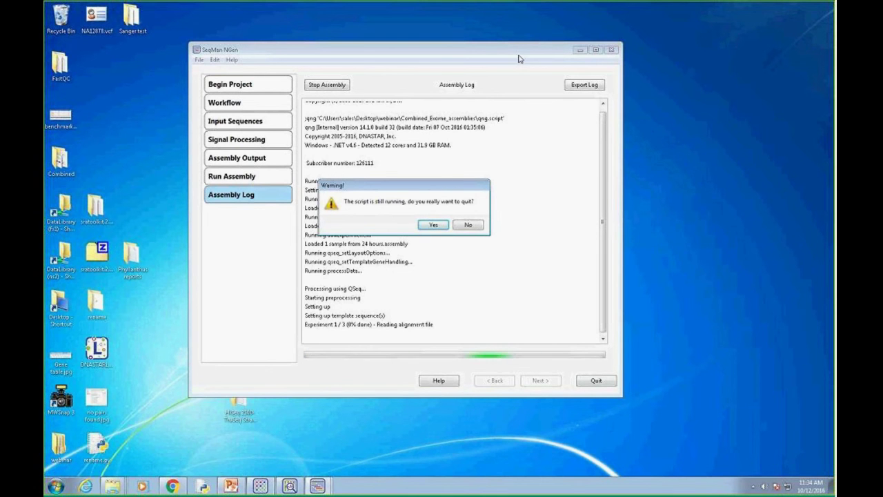
{"action": "left_click", "coordinate": [434, 225]}
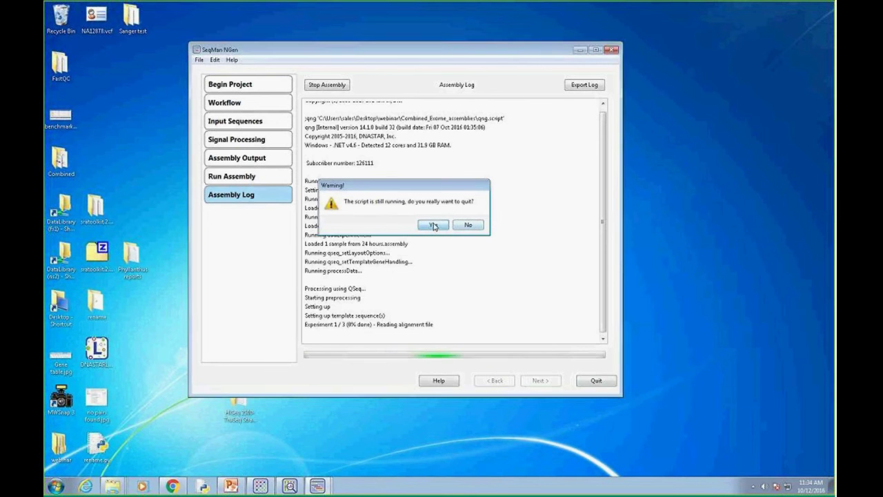
- Switch to the Human_RNA_ChIP_combined project in ArrayStar and dock the floating Peak Table back into the main window
{"action": "left_click", "coordinate": [261, 487]}
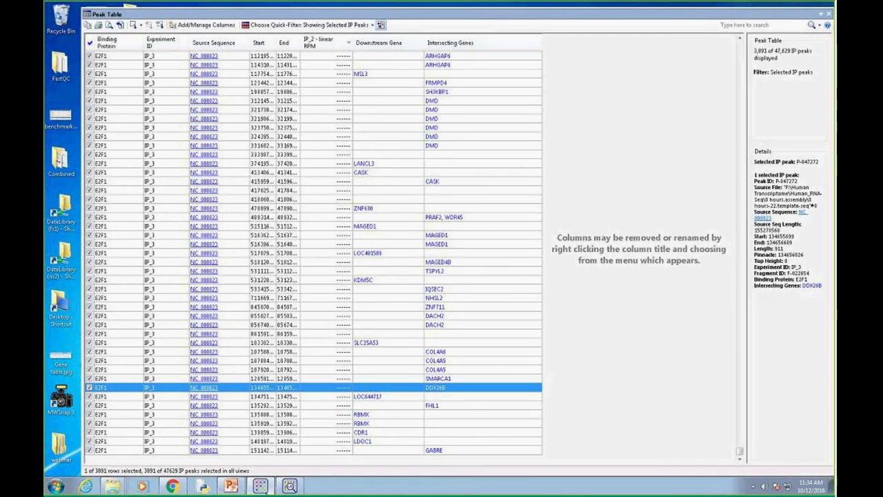
{"action": "left_click_drag", "start_coordinate": [790, 17], "coordinate": [786, 38]}
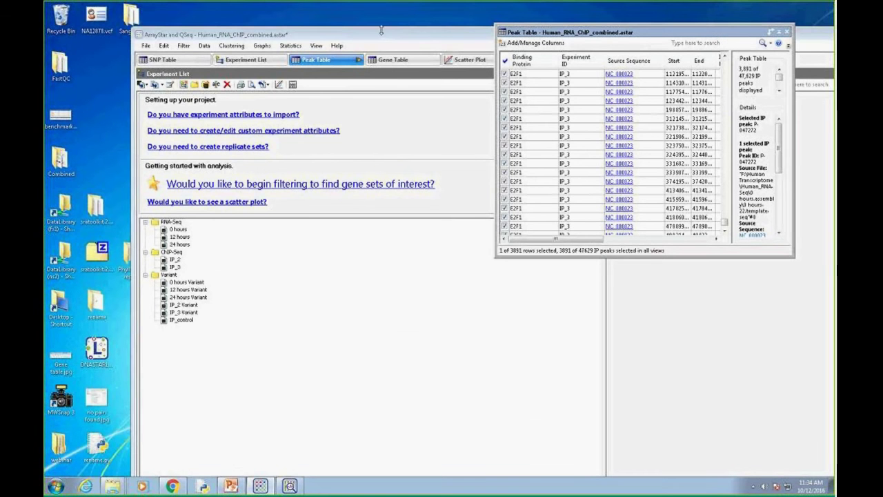
{"action": "left_click_drag", "start_coordinate": [381, 30], "coordinate": [314, 14]}
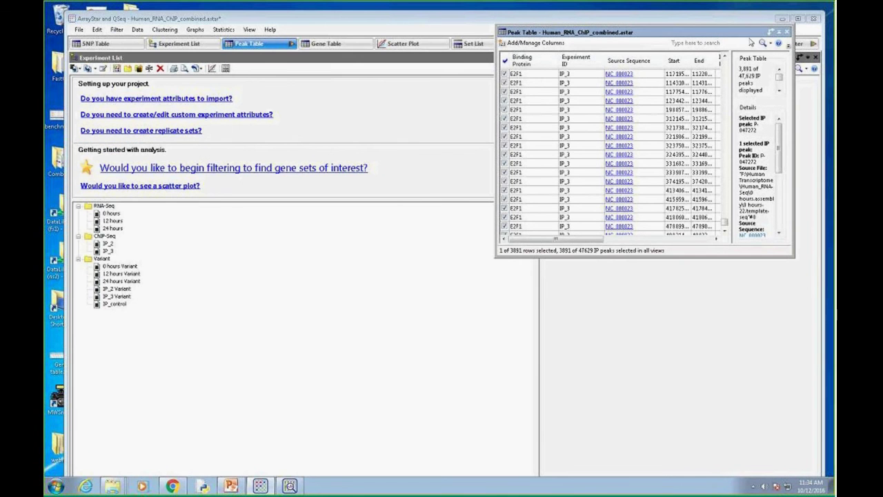
{"action": "left_click_drag", "start_coordinate": [779, 35], "coordinate": [680, 93]}
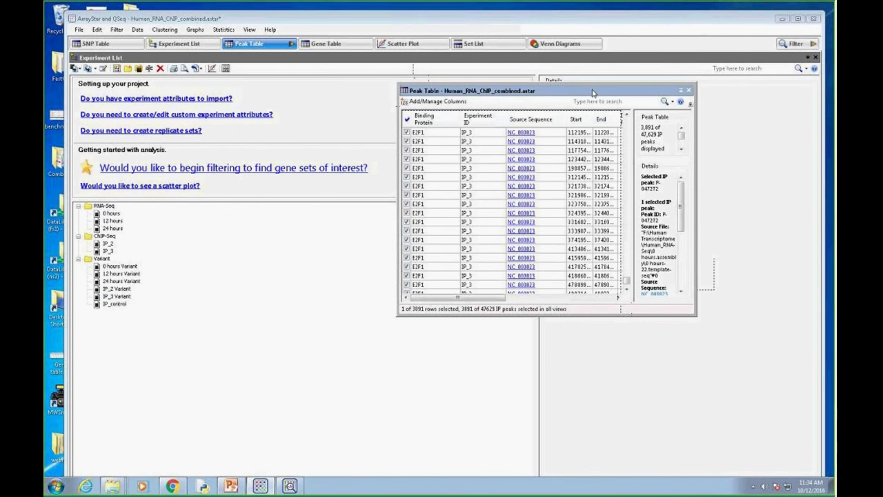
{"action": "left_click_drag", "start_coordinate": [592, 93], "coordinate": [682, 59]}
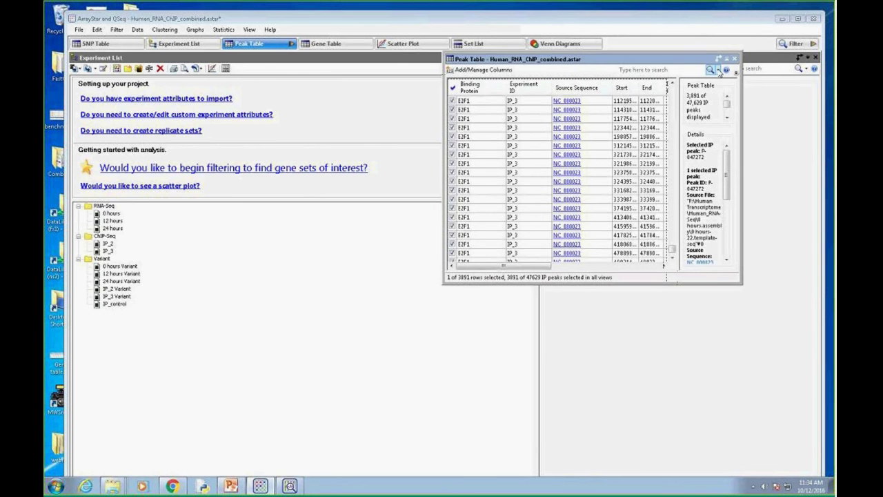
{"action": "left_click", "coordinate": [726, 70]}
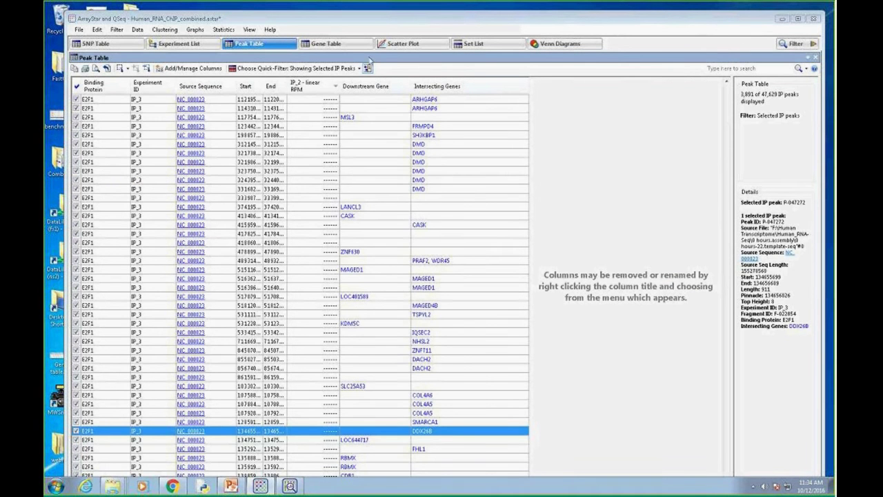
- View the Experiment List and show the Scatter Plot in a maximized window
{"action": "left_click", "coordinate": [200, 44]}
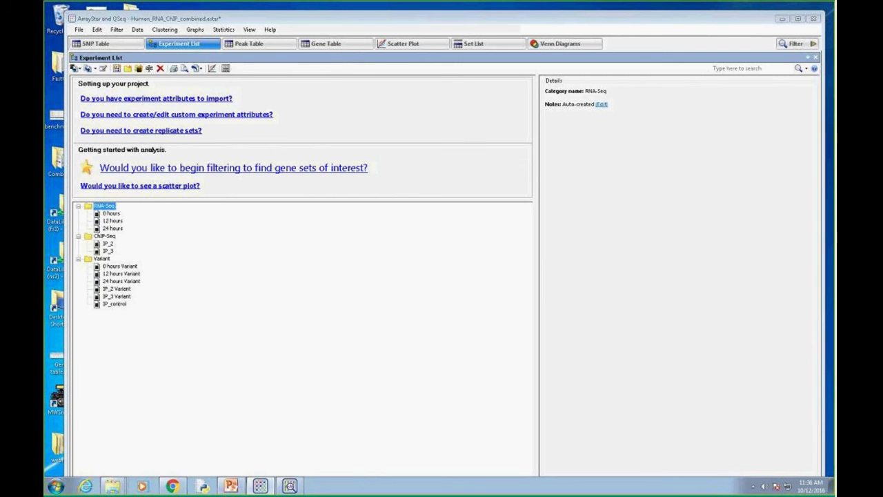
{"action": "left_click", "coordinate": [402, 45]}
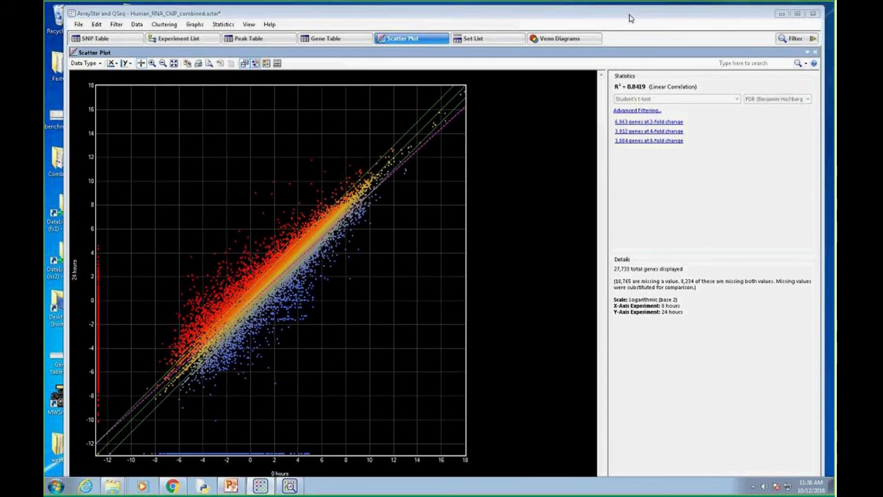
{"action": "left_click", "coordinate": [797, 13]}
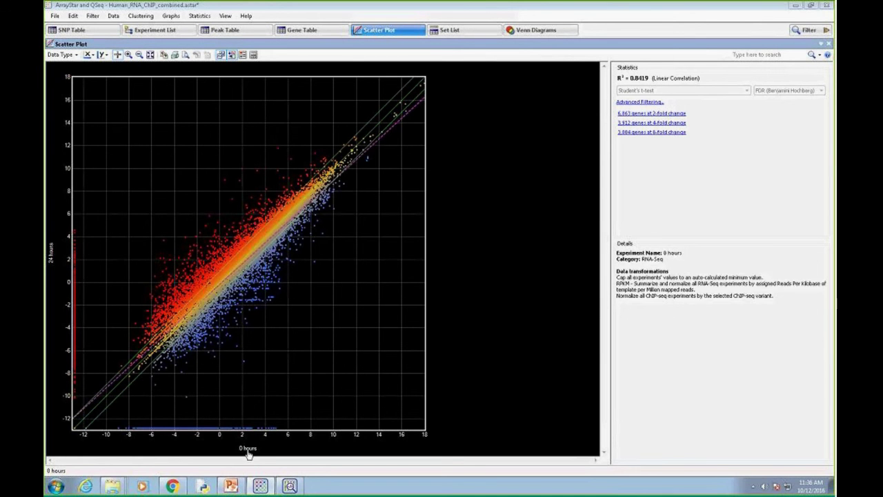
- Compare 12 hours against 0 hours on the scatter plot and return the Y axis to 24 hours
{"action": "left_click", "coordinate": [51, 263]}
{"action": "left_click", "coordinate": [84, 285]}
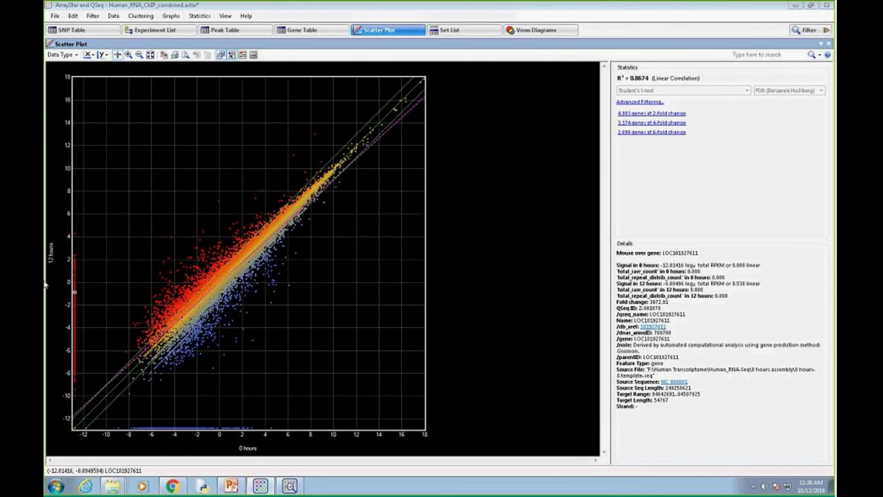
{"action": "left_click", "coordinate": [51, 257]}
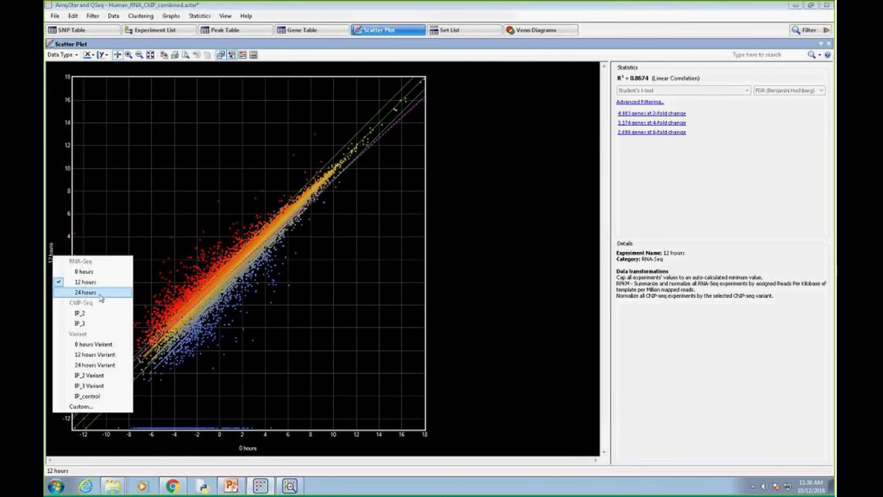
{"action": "left_click", "coordinate": [88, 293]}
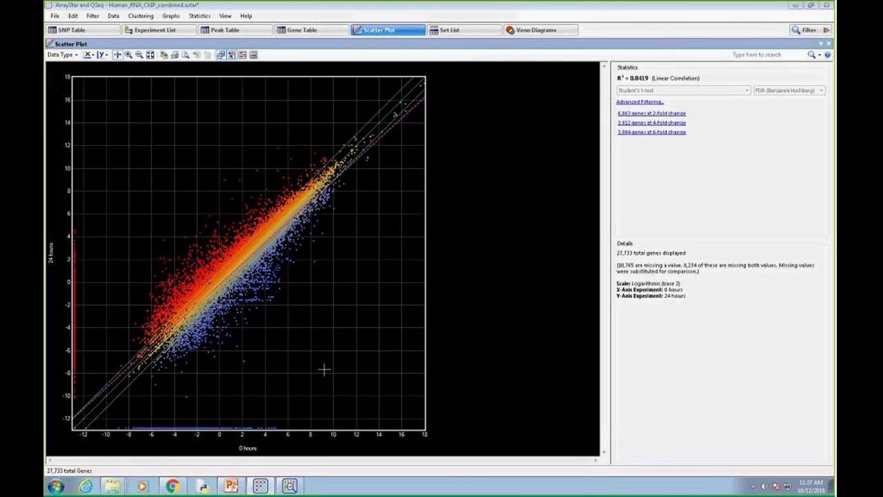
- Examine the available gene search criteria in the Filter All dialog, keeping SNP Sample Group, and close the dialog without searching
{"action": "left_click", "coordinate": [94, 16]}
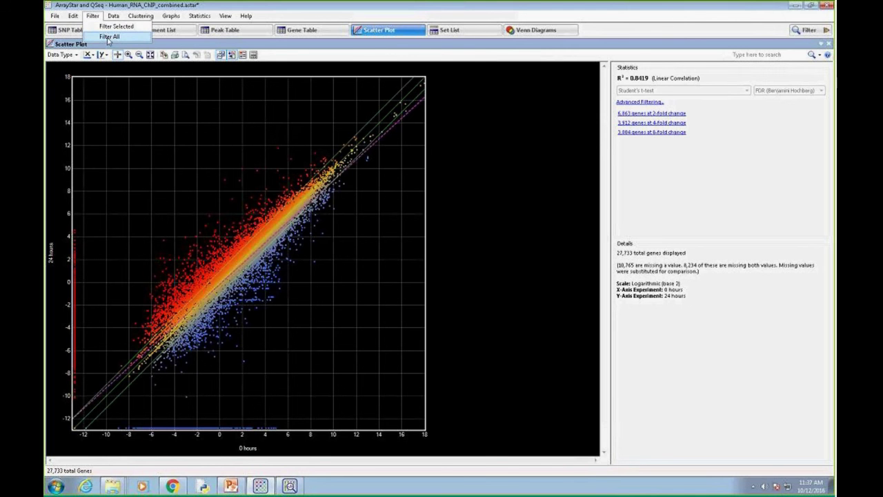
{"action": "left_click", "coordinate": [108, 36]}
{"action": "left_click_drag", "start_coordinate": [384, 135], "coordinate": [376, 111]}
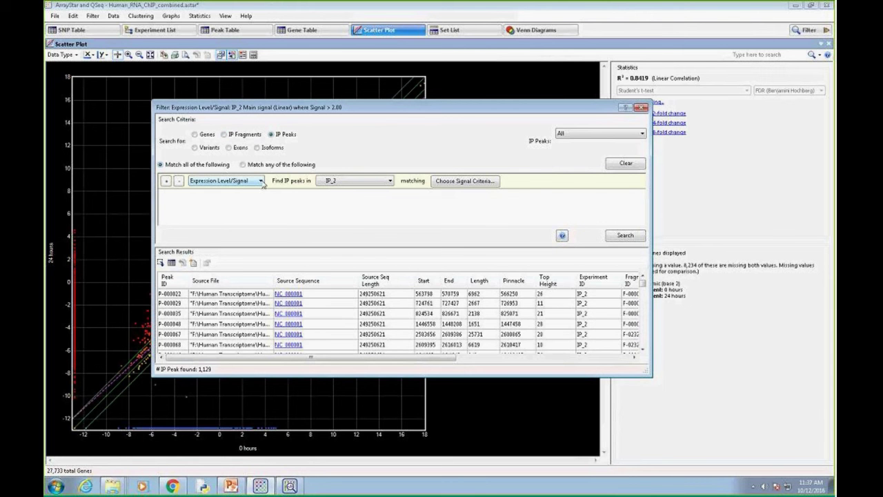
{"action": "left_click", "coordinate": [195, 133]}
{"action": "left_click", "coordinate": [261, 181]}
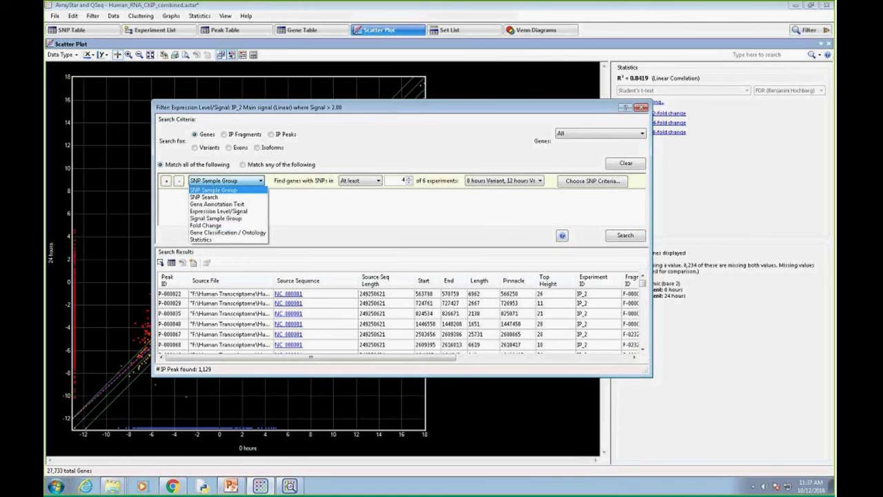
{"action": "left_click", "coordinate": [214, 190]}
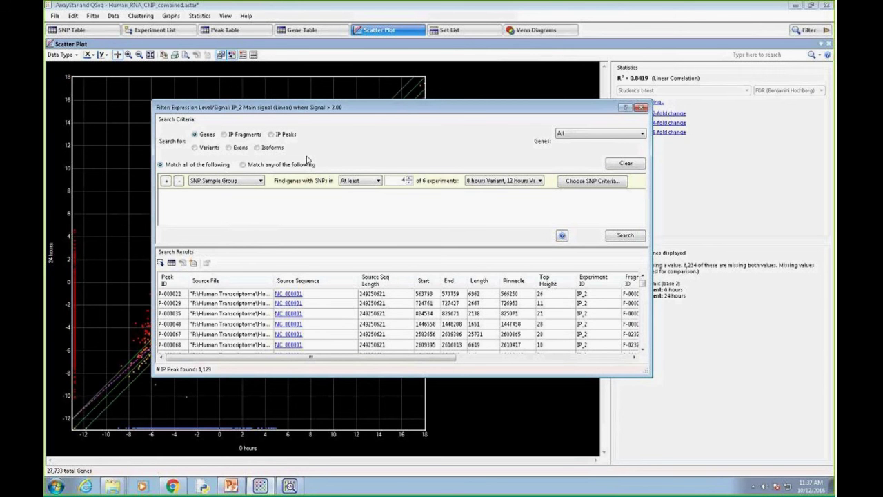
{"action": "left_click_drag", "start_coordinate": [450, 103], "coordinate": [434, 102]}
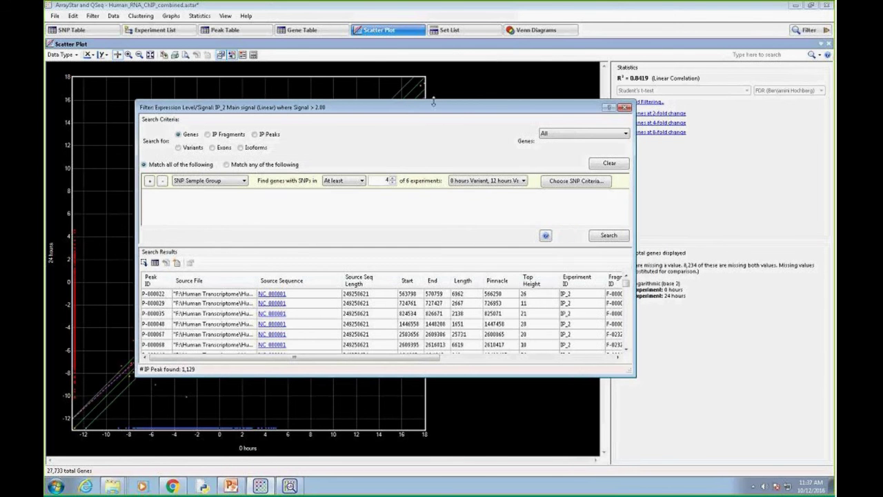
{"action": "left_click_drag", "start_coordinate": [553, 102], "coordinate": [526, 99]}
{"action": "left_click", "coordinate": [599, 107]}
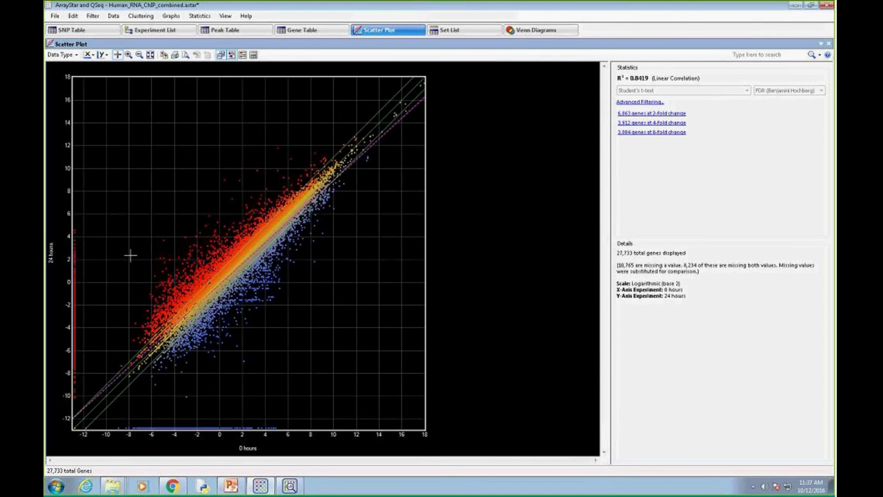
- Select the genes above the upper fold-change line on the scatter plot and show them in the Gene Table
{"action": "left_click_drag", "start_coordinate": [115, 250], "coordinate": [174, 308]}
{"action": "left_click_drag", "start_coordinate": [324, 159], "coordinate": [351, 141]}
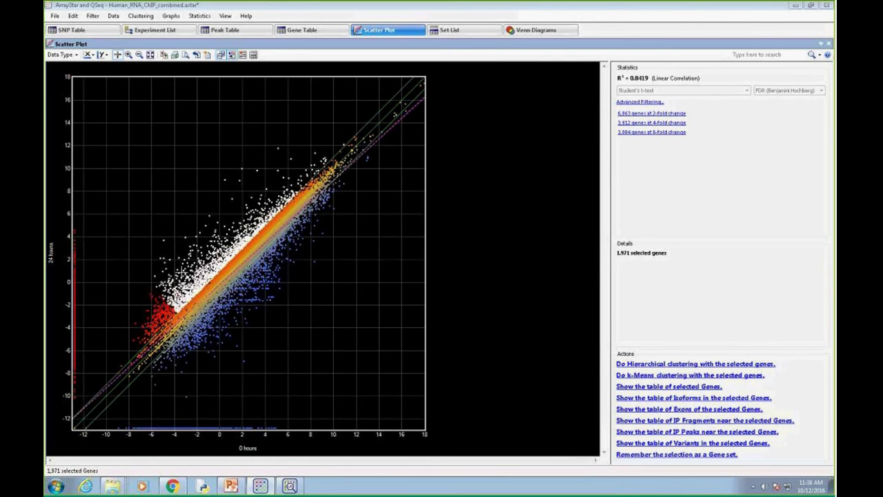
{"action": "mouse_move", "coordinate": [189, 269]}
{"action": "left_click", "coordinate": [688, 389]}
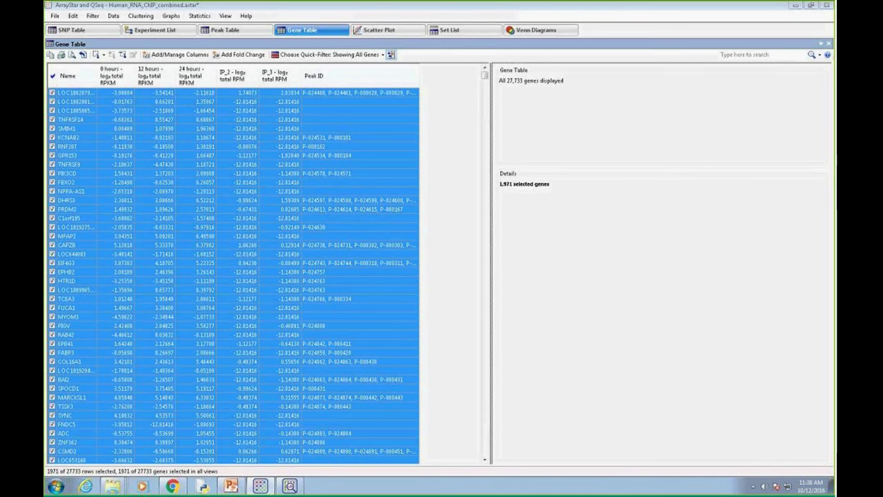
- Add a fold change column to the Gene Table with 0 hours as control and 24 hours as experiment
{"action": "left_click", "coordinate": [241, 55]}
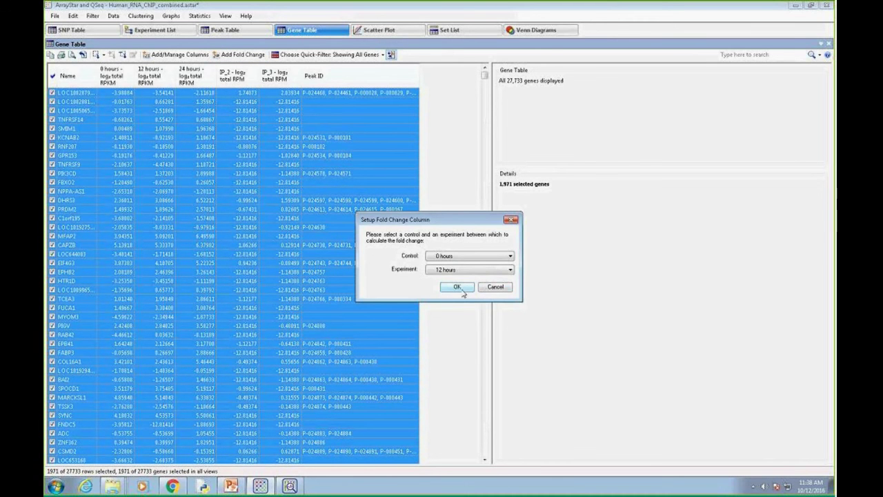
{"action": "left_click", "coordinate": [511, 271]}
{"action": "left_click", "coordinate": [445, 296]}
{"action": "left_click", "coordinate": [459, 292]}
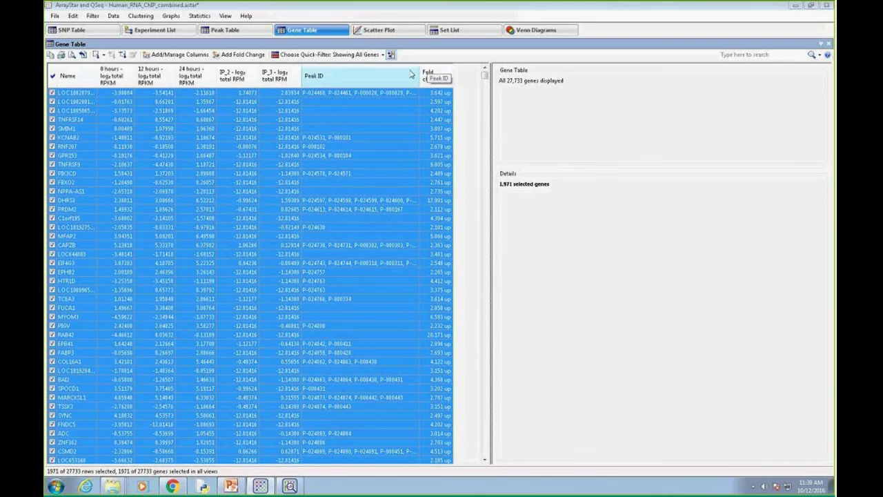
- Review the Gene Values available as columns and remove the IP_3 and IP_2 log2 total RPM columns from the current columns
{"action": "left_click", "coordinate": [181, 55]}
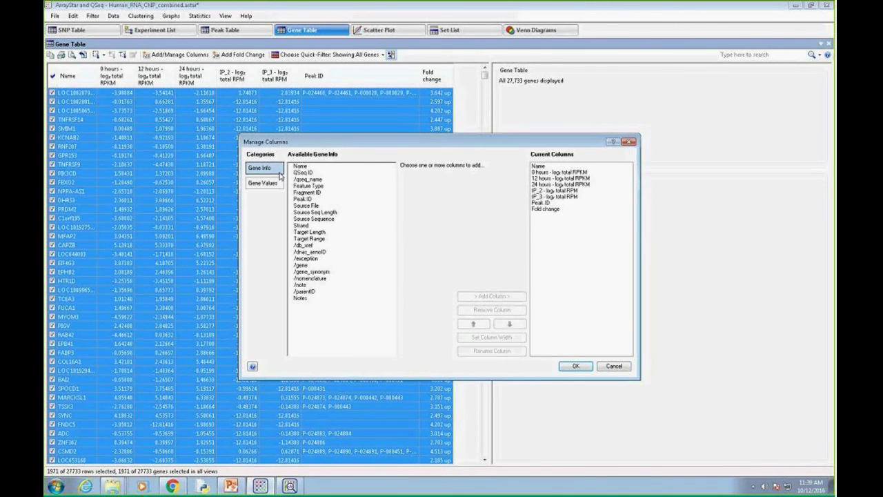
{"action": "left_click", "coordinate": [275, 184]}
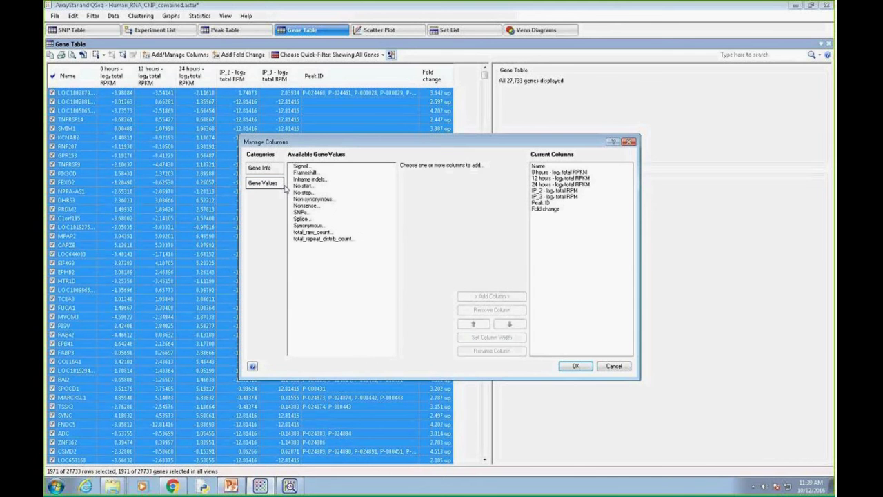
{"action": "left_click", "coordinate": [564, 198]}
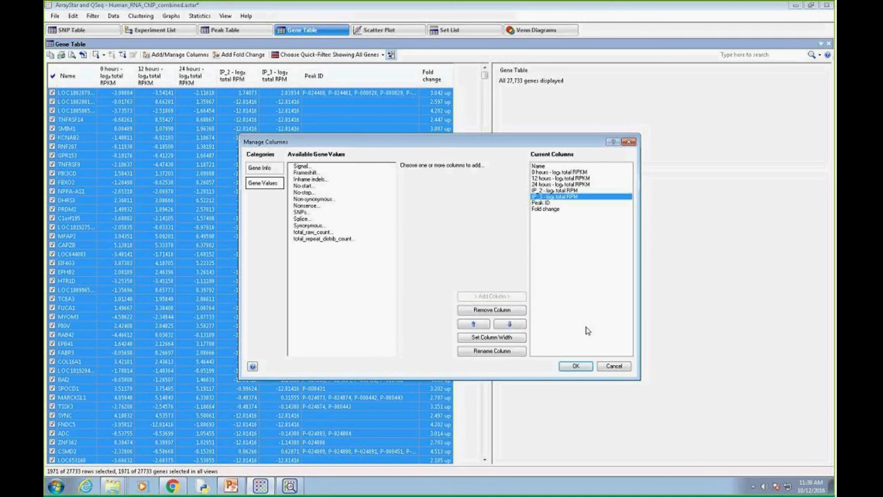
{"action": "left_click", "coordinate": [516, 312]}
{"action": "left_click", "coordinate": [554, 192]}
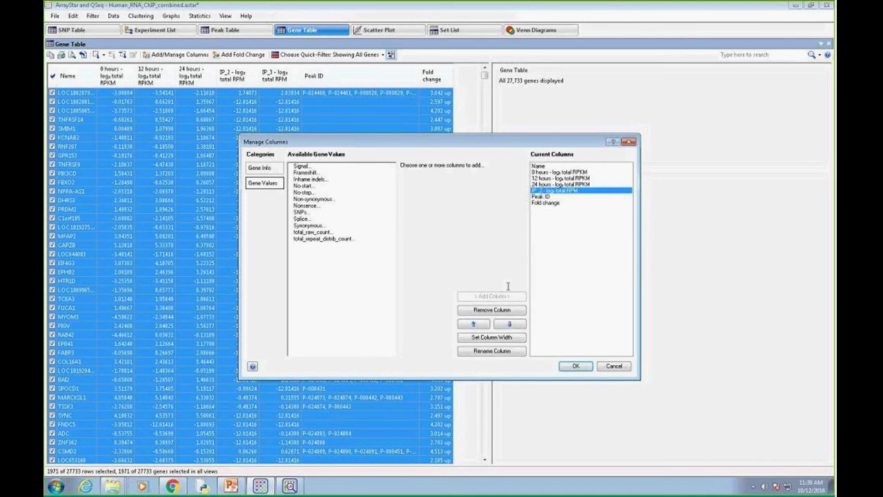
{"action": "left_click", "coordinate": [491, 310]}
- Move the Fold change column up to directly after Name in the Gene Table's column order
{"action": "left_click", "coordinate": [547, 198]}
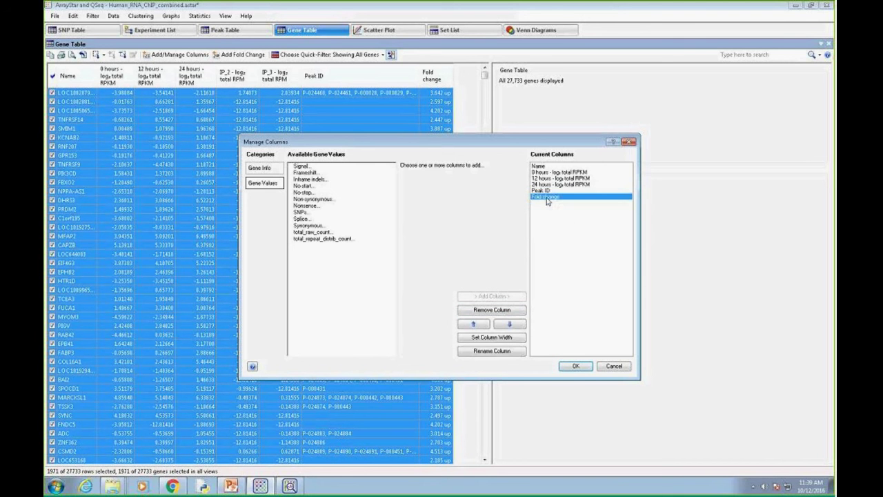
{"action": "left_click", "coordinate": [483, 326]}
{"action": "left_click", "coordinate": [483, 325]}
{"action": "left_click", "coordinate": [484, 325]}
{"action": "left_click", "coordinate": [483, 326]}
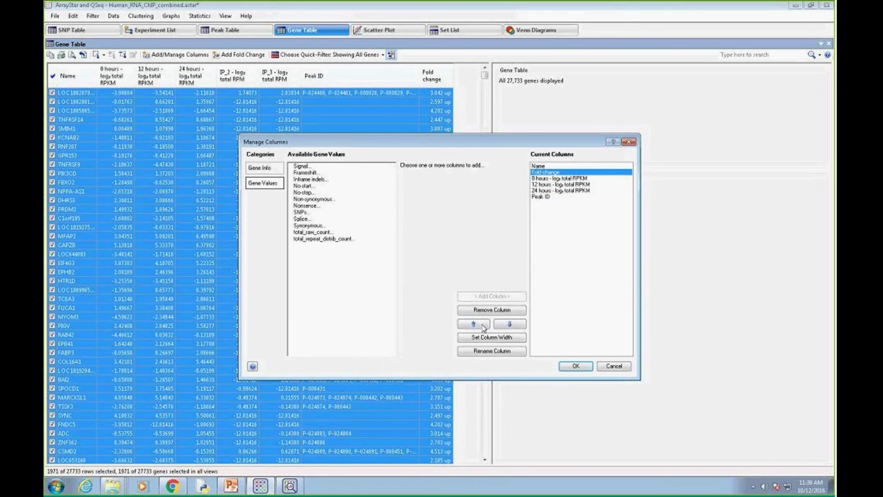
- Apply the Gene Table column changes and remember the selected genes as a gene set named Upregulated Genes
{"action": "left_click", "coordinate": [576, 366]}
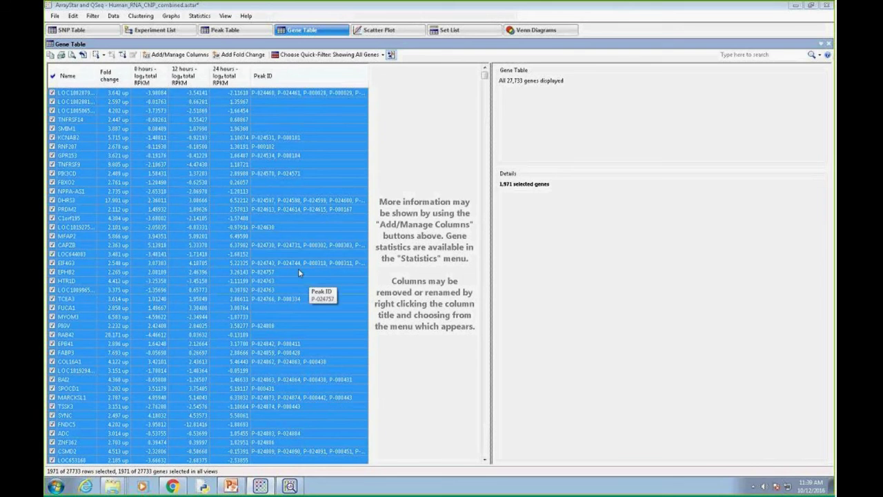
{"action": "right_click", "coordinate": [174, 253]}
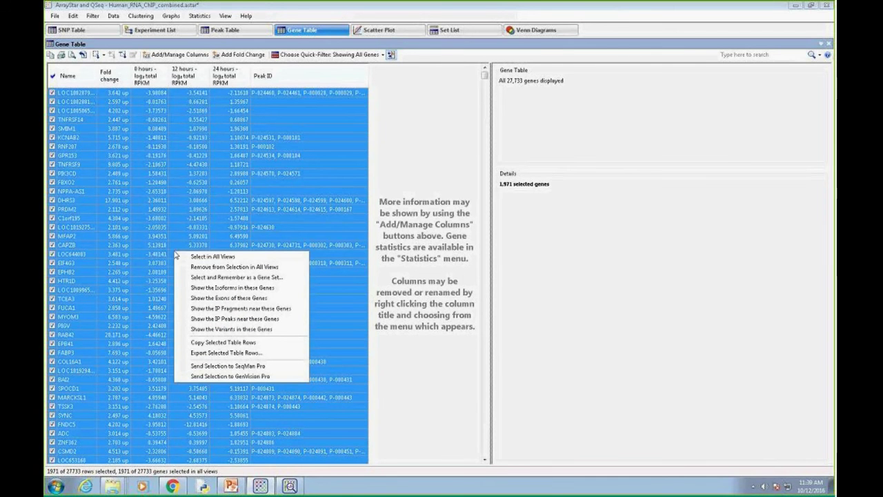
{"action": "left_click", "coordinate": [209, 277]}
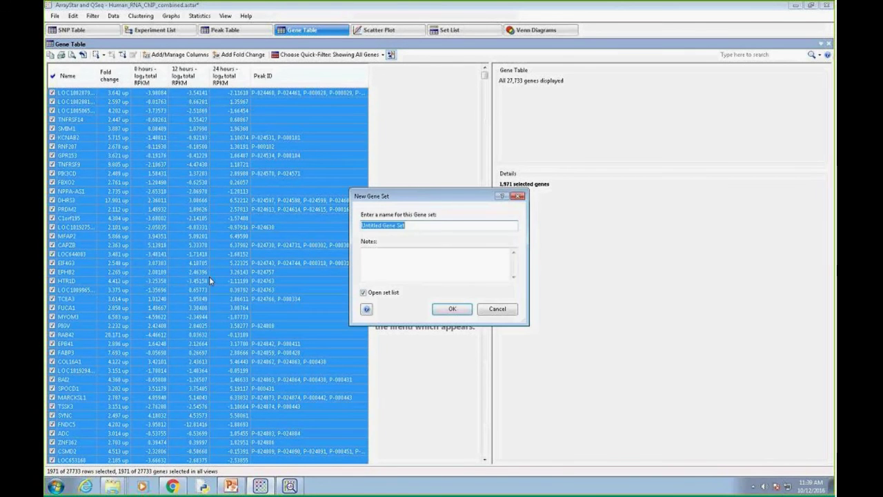
{"action": "type", "text": "Upregulat"}
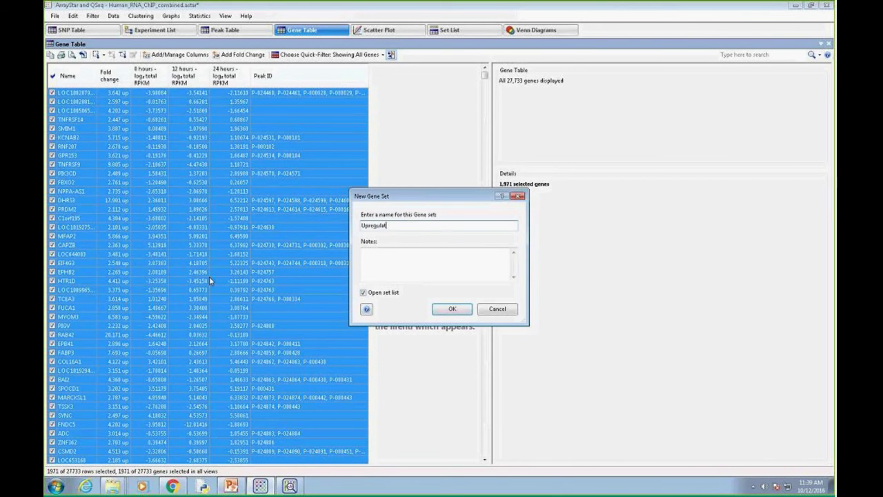
{"action": "type", "text": "ed Genes"}
{"action": "left_click", "coordinate": [453, 310]}
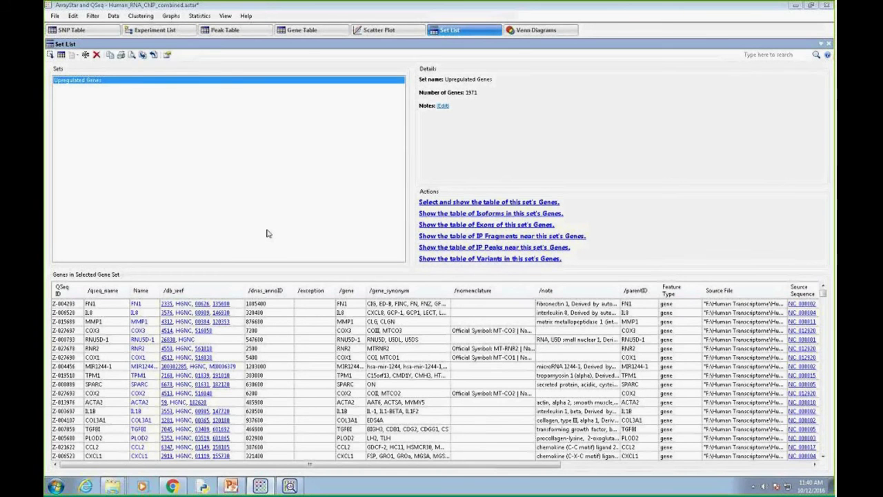
- From the scatter plot, show the table of IP peaks near the selected genes
{"action": "left_click", "coordinate": [390, 30]}
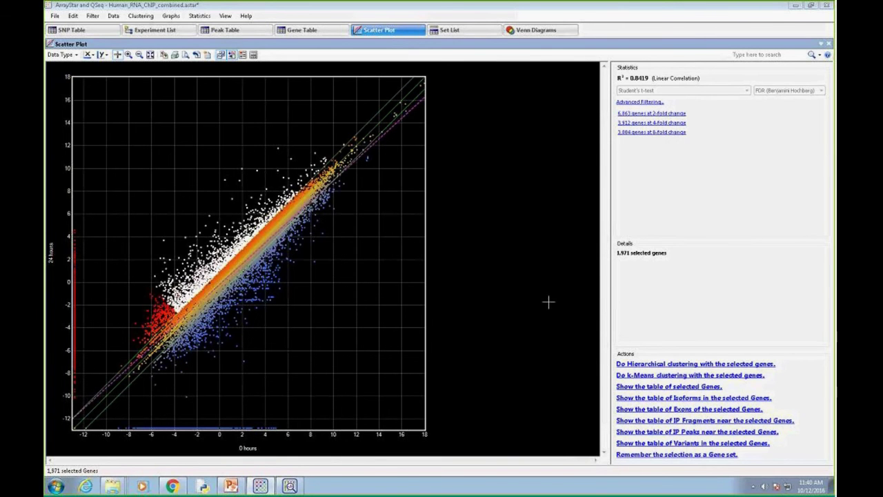
{"action": "left_click", "coordinate": [641, 434]}
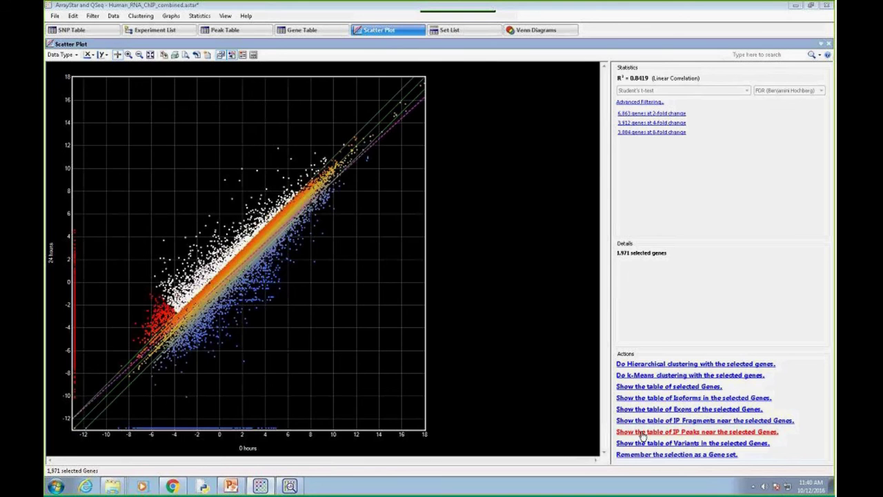
{"action": "left_click", "coordinate": [641, 433]}
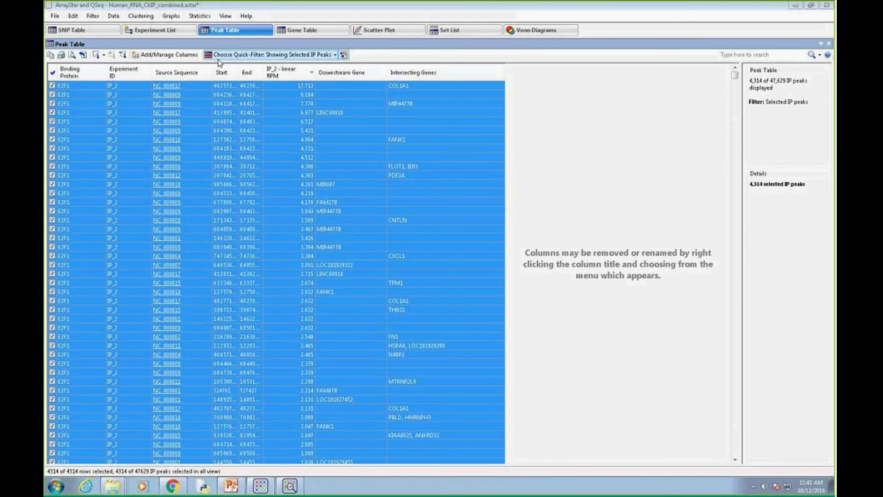
- Select the IP_2 peak with the highest linear RPM, intersecting COL1A1, and send it to GenVision Pro
{"action": "mouse_move", "coordinate": [295, 76]}
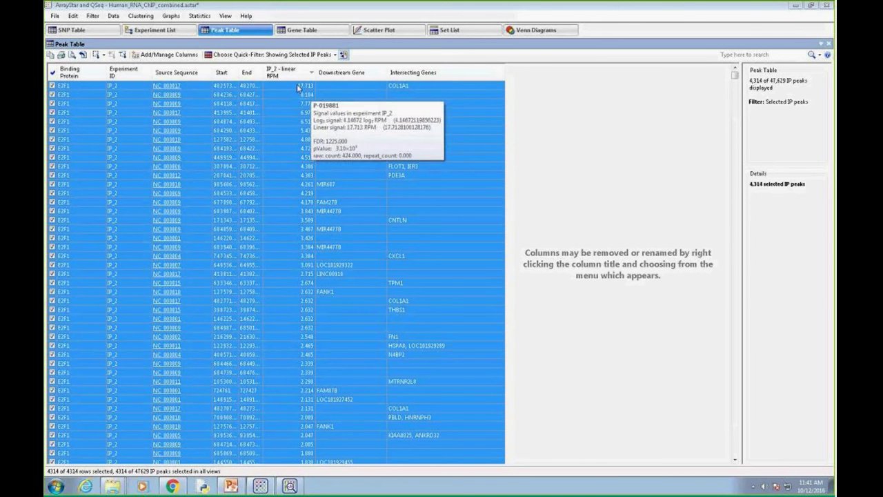
{"action": "left_click", "coordinate": [303, 139]}
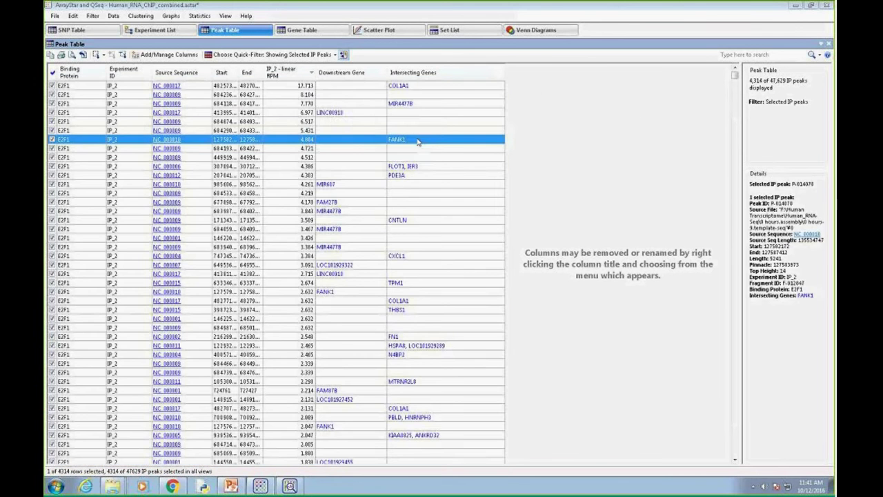
{"action": "left_click", "coordinate": [309, 91]}
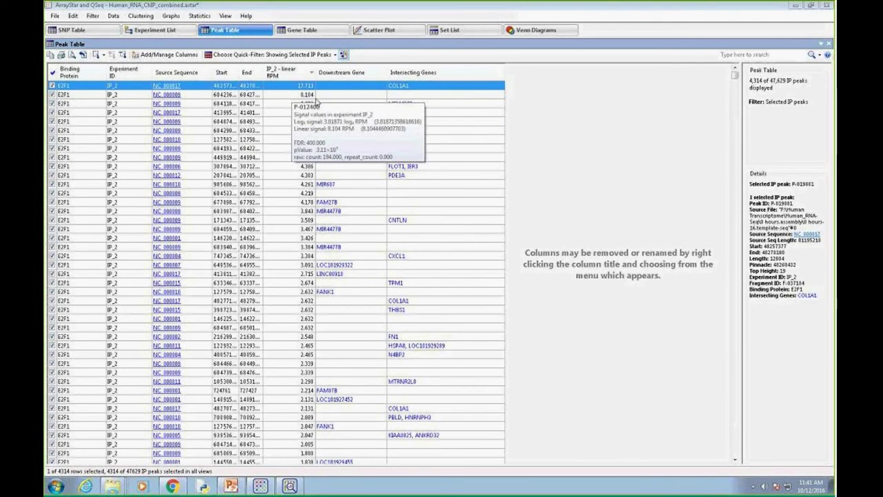
{"action": "right_click", "coordinate": [283, 89]}
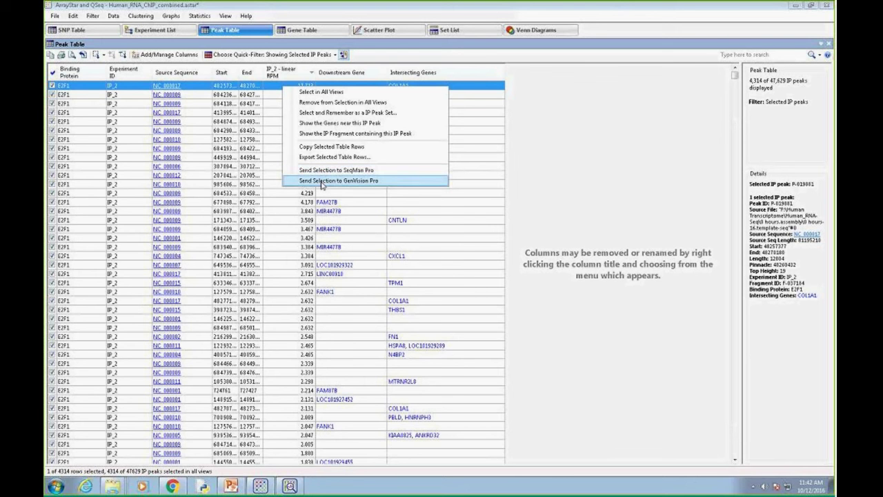
{"action": "left_click", "coordinate": [322, 182]}
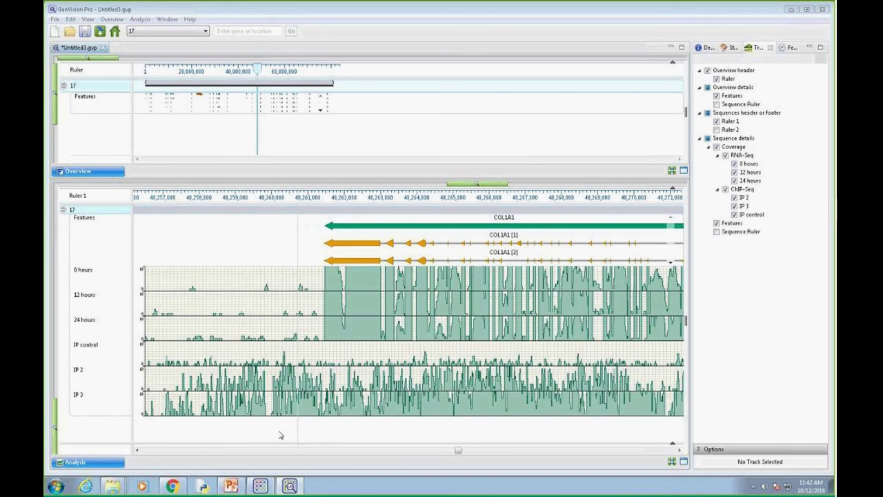
- Switch to ArrayStar to review the IP_2 linear RPM values in the Peak Table, and return to GenVision Pro
{"action": "left_click", "coordinate": [262, 487]}
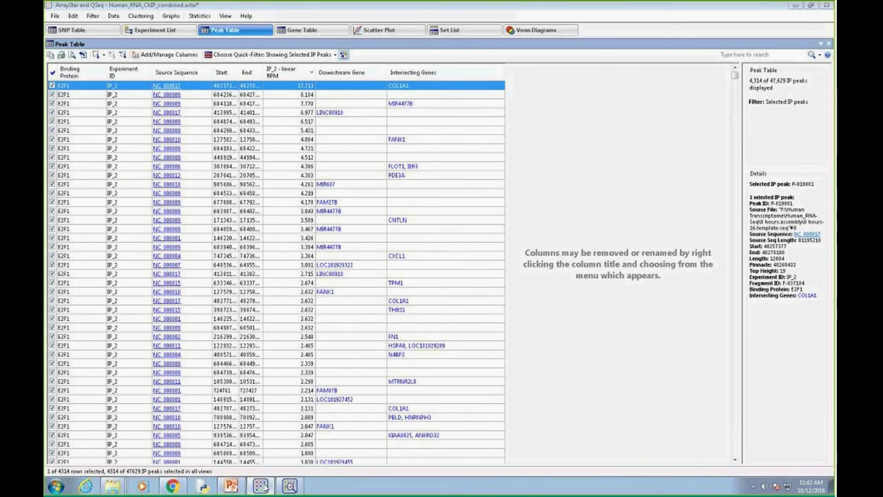
{"action": "mouse_move", "coordinate": [273, 88]}
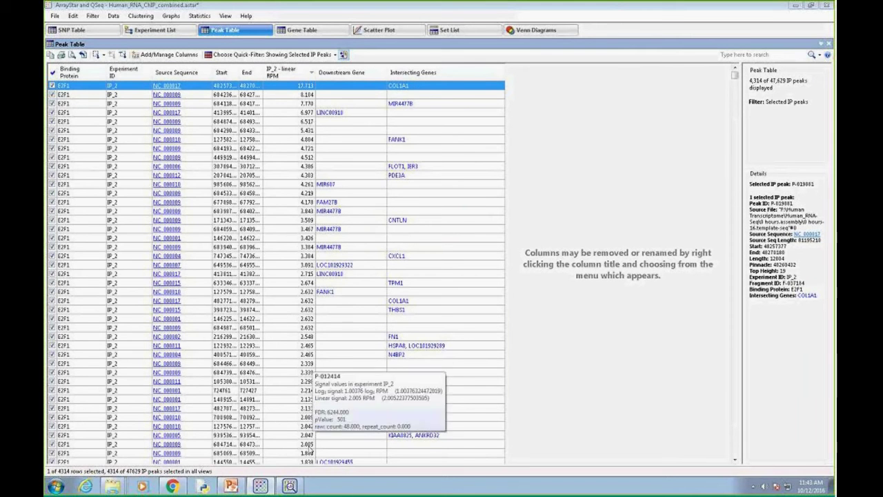
{"action": "left_click", "coordinate": [289, 487]}
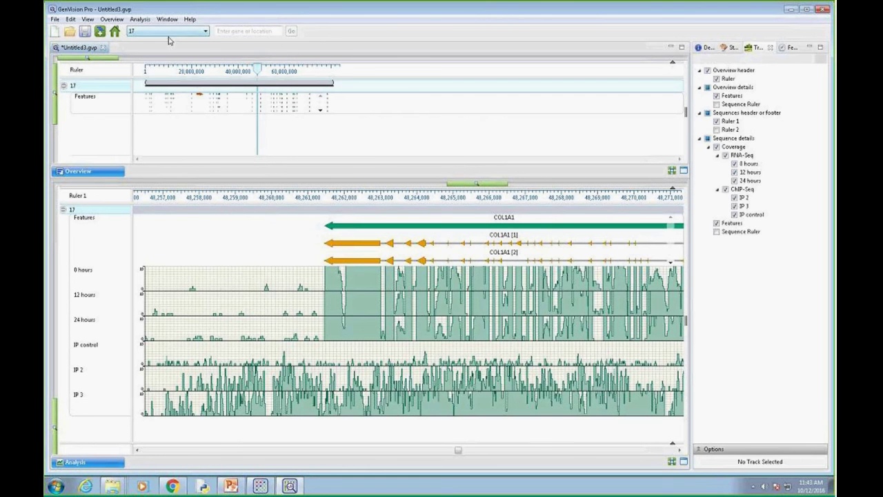
- Choose sequence 17 and move the overview position marker to about 11,780,000
{"action": "left_click", "coordinate": [205, 32]}
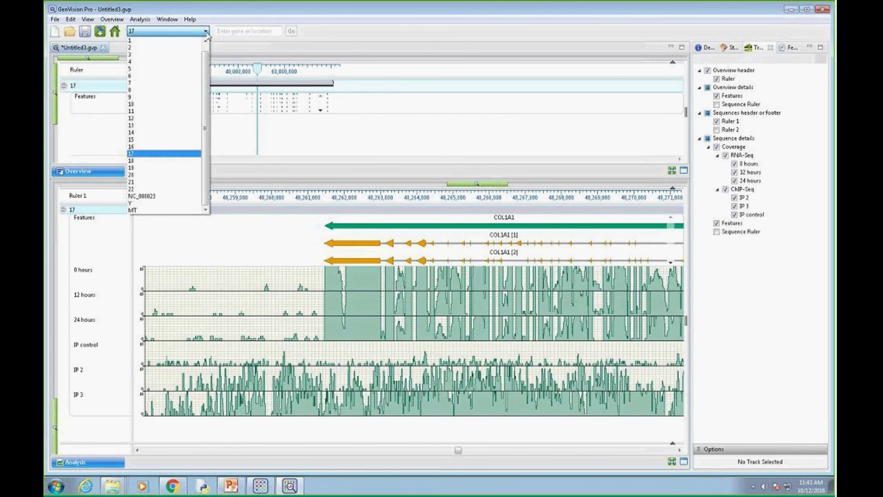
{"action": "left_click", "coordinate": [142, 154]}
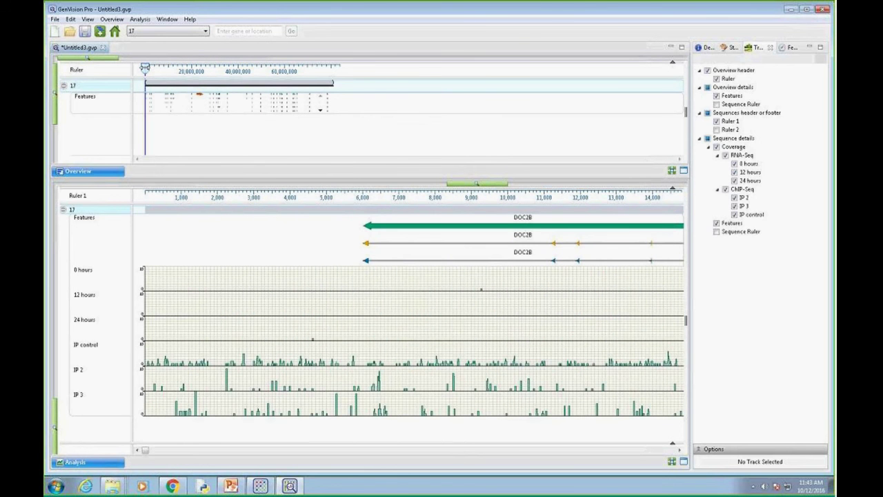
{"action": "left_click_drag", "start_coordinate": [145, 67], "coordinate": [172, 70]}
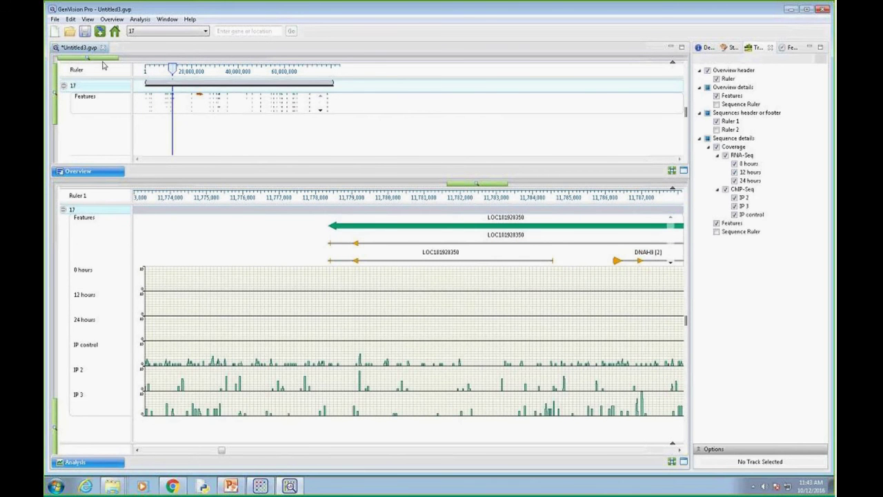
- Zoom into the overview, move the position marker to about 53,880,000, and widen the analysis view around the PCTP gene
{"action": "left_click_drag", "start_coordinate": [105, 58], "coordinate": [212, 60]}
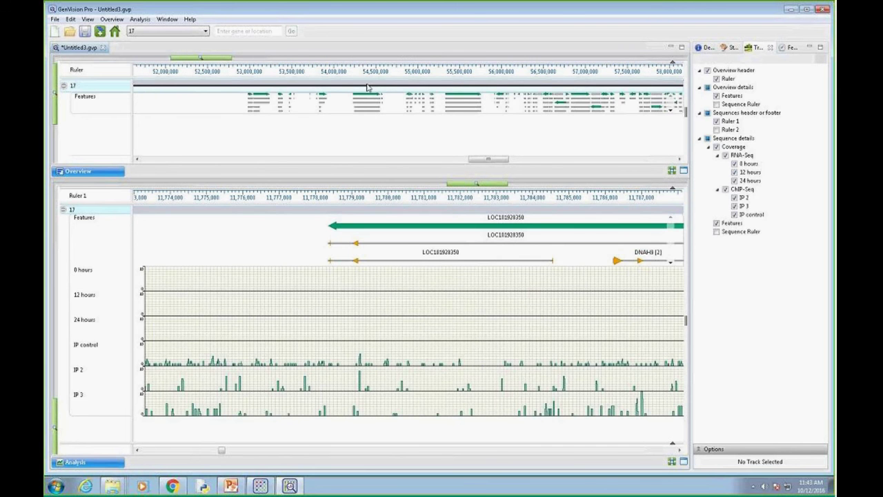
{"action": "left_click", "coordinate": [408, 69]}
{"action": "left_click_drag", "start_coordinate": [408, 69], "coordinate": [364, 69]}
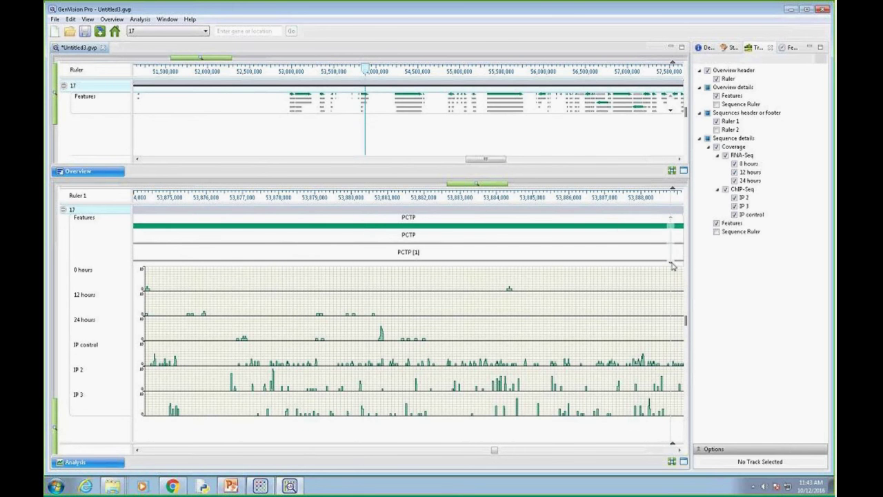
{"action": "scroll", "coordinate": [673, 262], "scroll_direction": "down", "scroll_amount": 3}
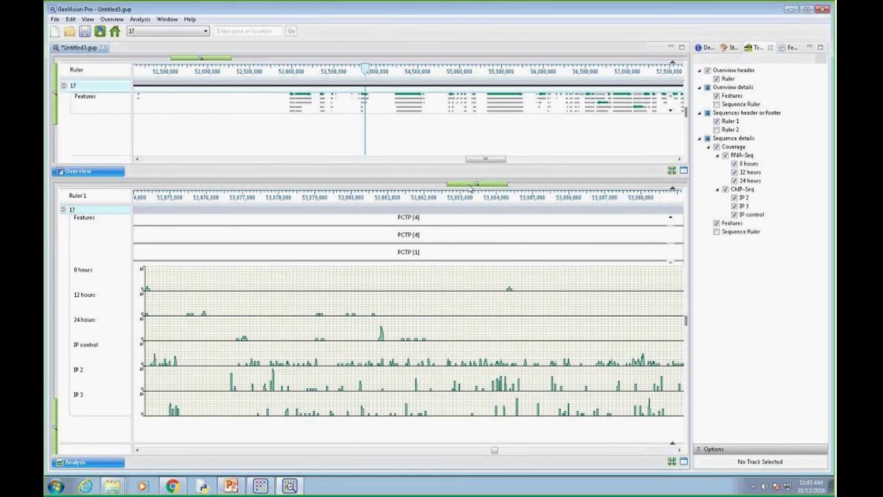
{"action": "left_click_drag", "start_coordinate": [472, 187], "coordinate": [363, 185]}
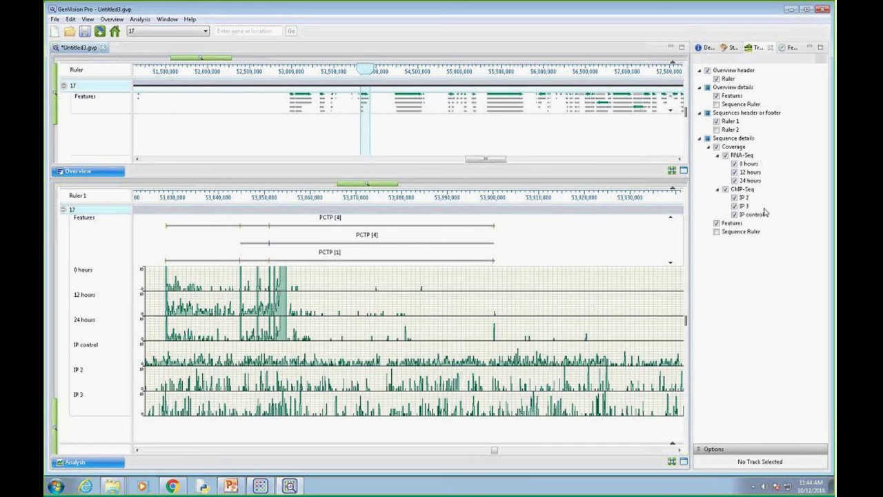
- Hide the IP 3 and 12 hours coverage tracks, and remove and re-add the 0 hours track so it sits below IP 2
{"action": "left_click", "coordinate": [735, 206]}
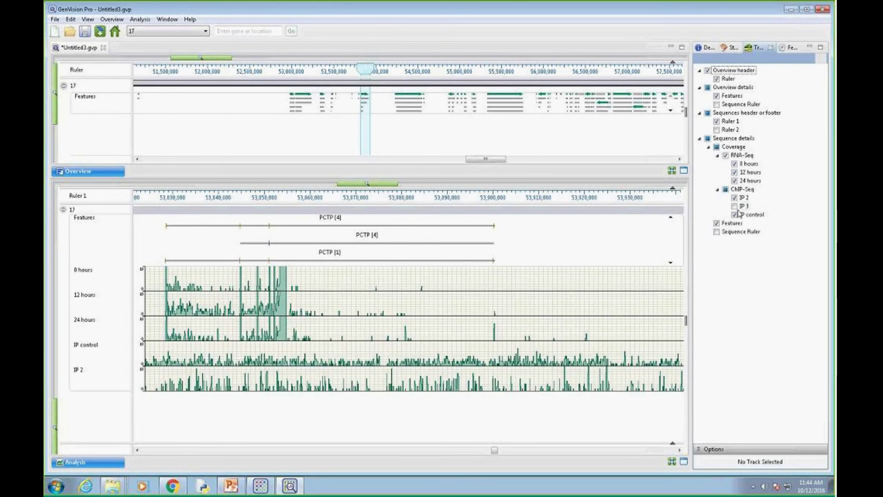
{"action": "left_click", "coordinate": [735, 165]}
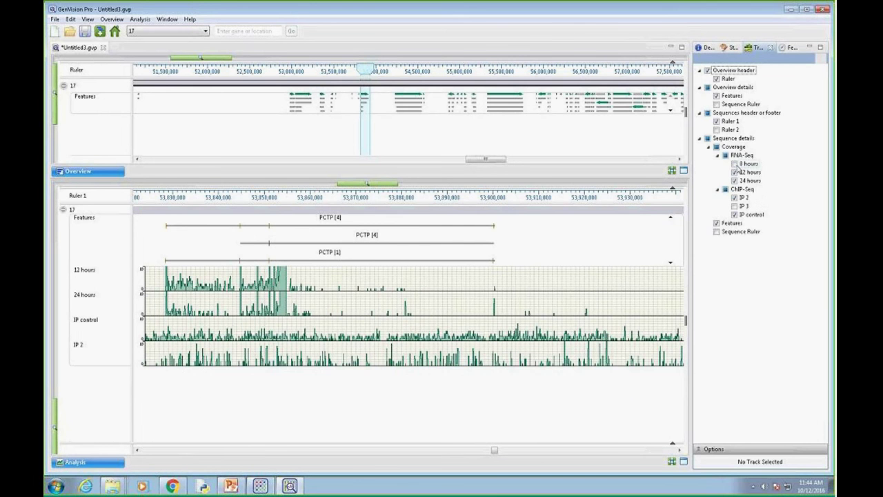
{"action": "left_click", "coordinate": [735, 172]}
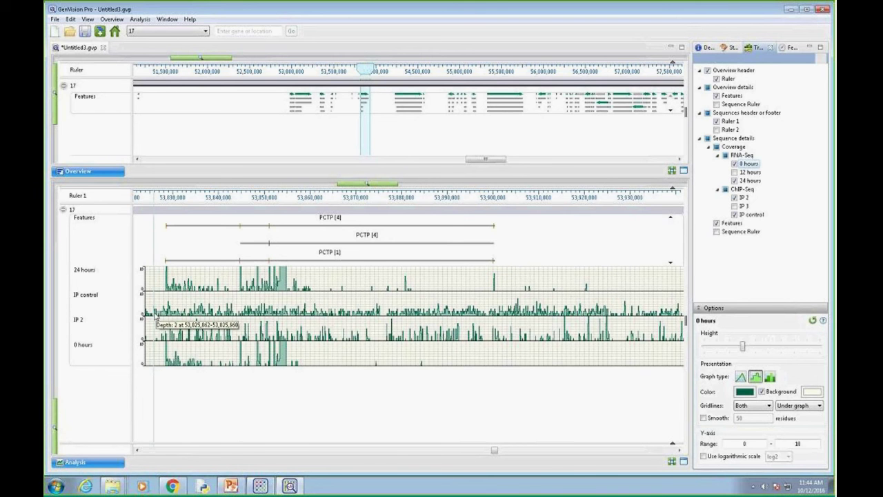
- Increase the height of the 24 hours, IP control, IP 2 and 0 hours tracks together
{"action": "left_click", "coordinate": [743, 347]}
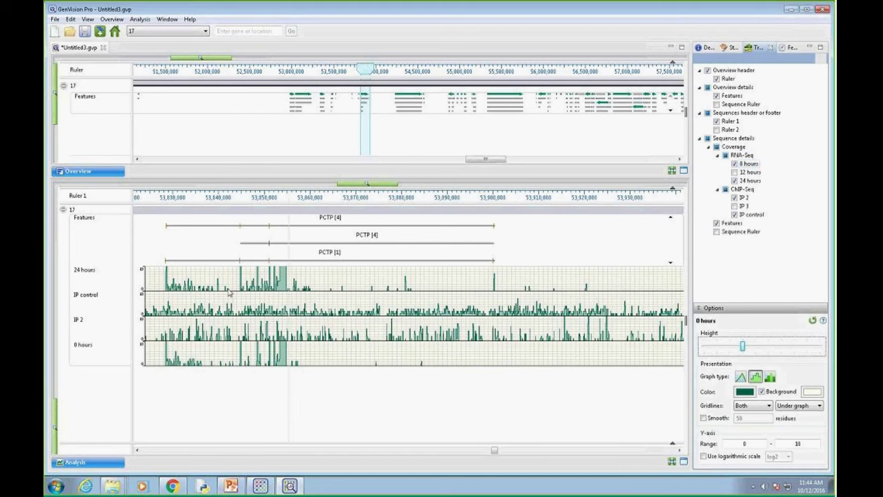
{"action": "left_click", "coordinate": [84, 276]}
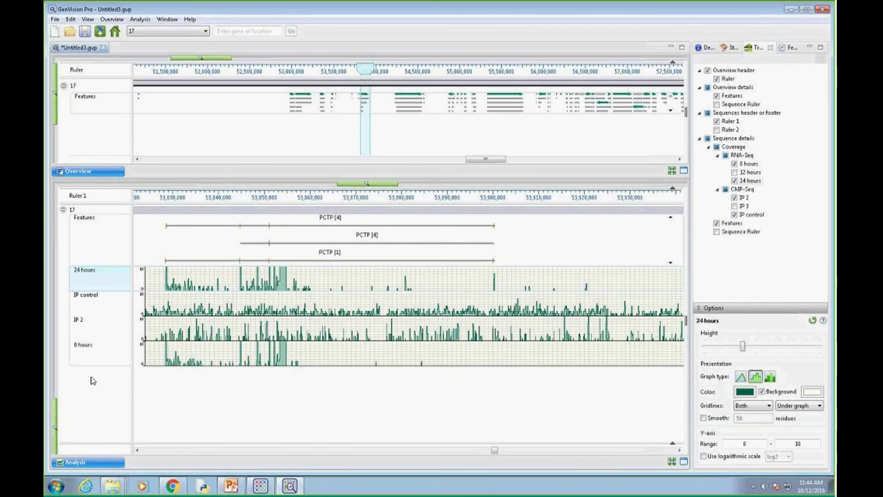
{"action": "left_click", "coordinate": [80, 349], "text": "shift"}
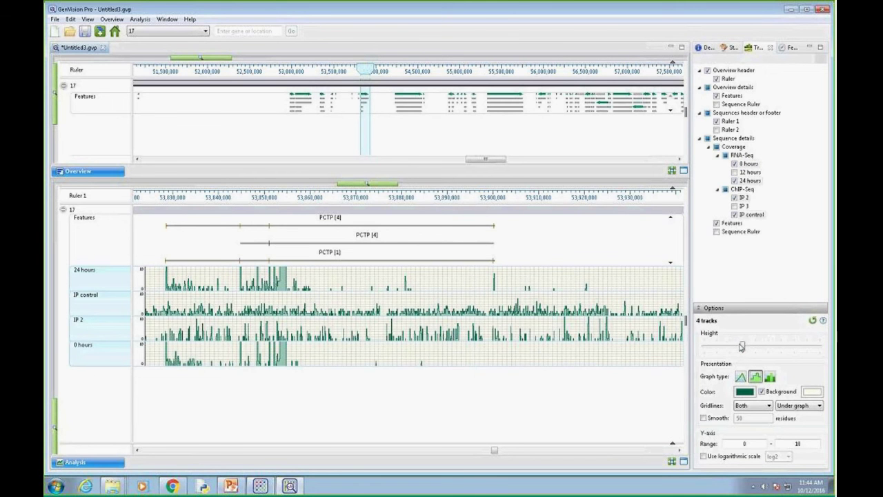
{"action": "left_click_drag", "start_coordinate": [742, 347], "coordinate": [768, 352]}
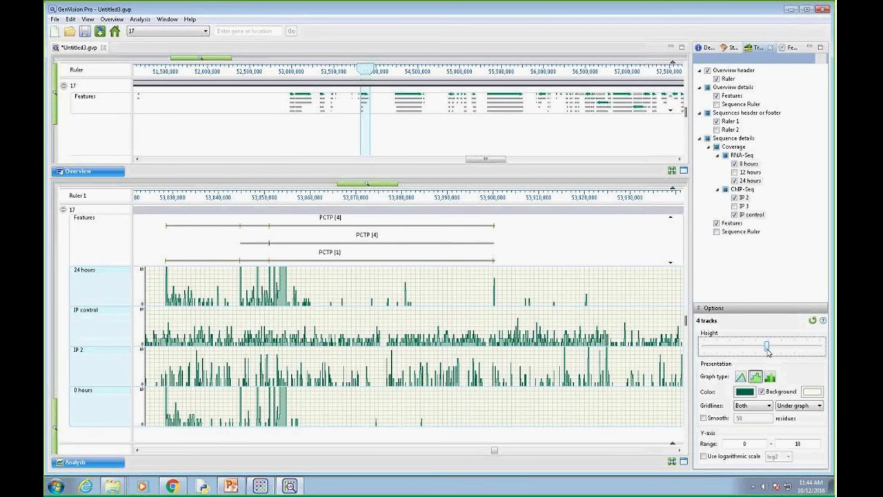
{"action": "scroll", "coordinate": [404, 188], "scroll_direction": "up", "scroll_amount": 1}
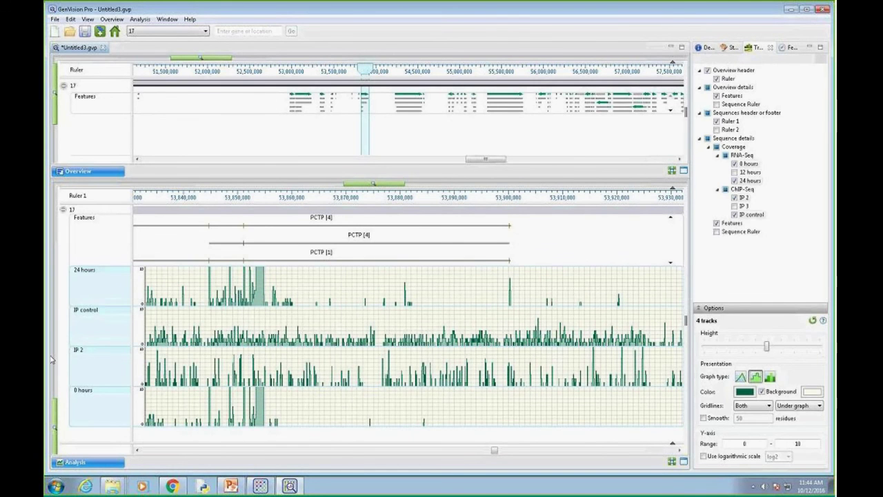
- Color the 24 hours and IP control coverage tracks dark blue and set their graph type to bars
{"action": "left_click", "coordinate": [105, 294]}
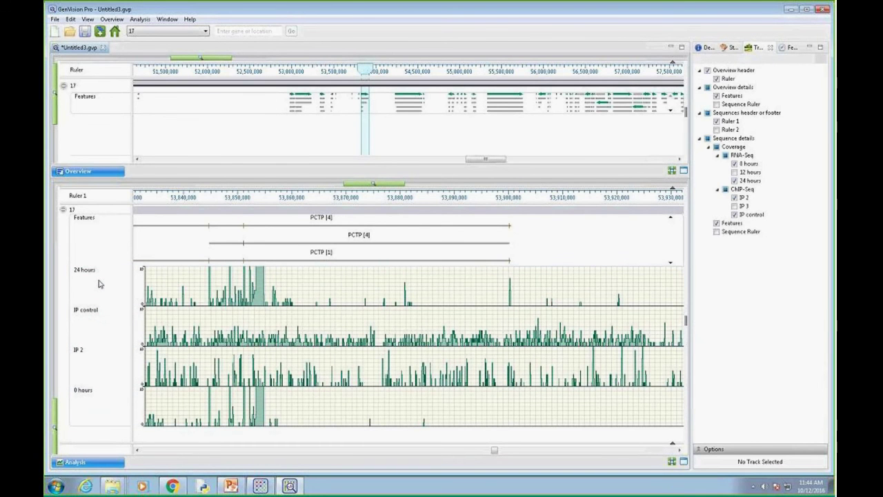
{"action": "left_click", "coordinate": [85, 279]}
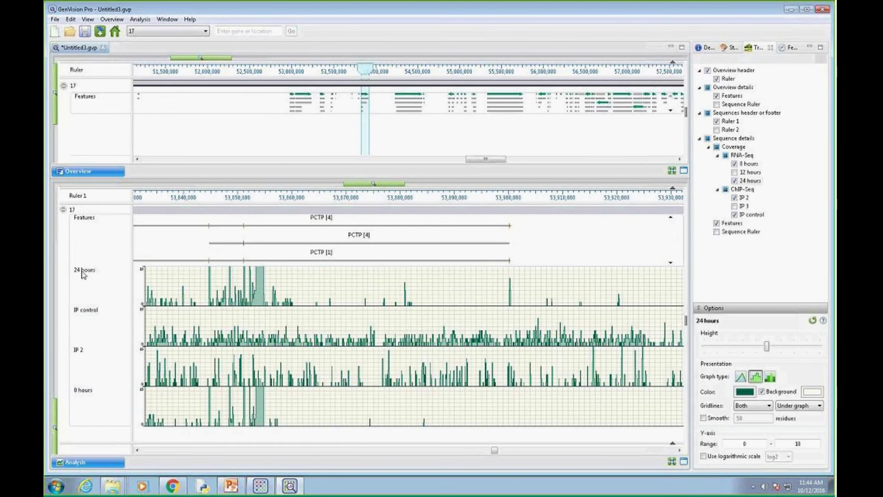
{"action": "left_click", "coordinate": [88, 316], "text": "ctrl"}
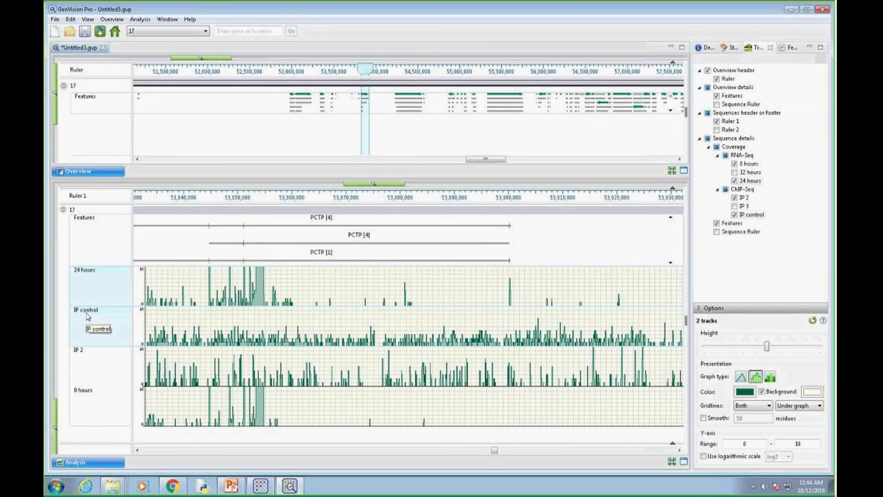
{"action": "left_click", "coordinate": [744, 391]}
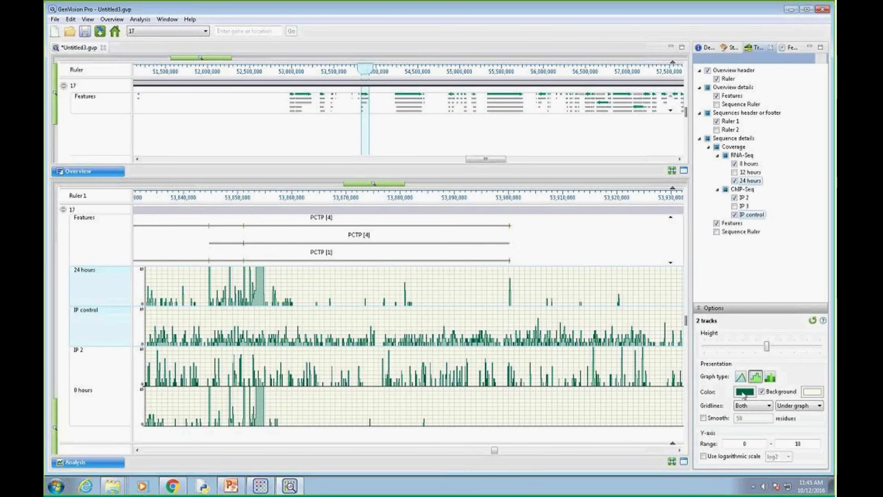
{"action": "left_click", "coordinate": [108, 93]}
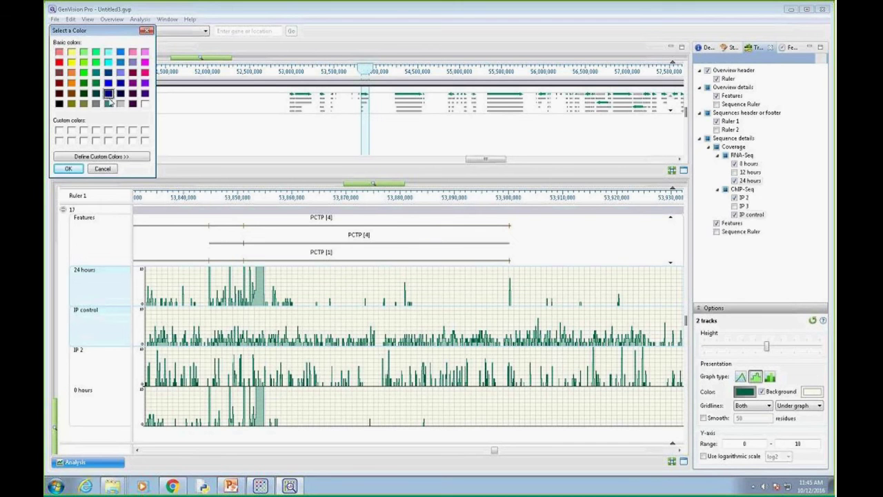
{"action": "left_click", "coordinate": [69, 169]}
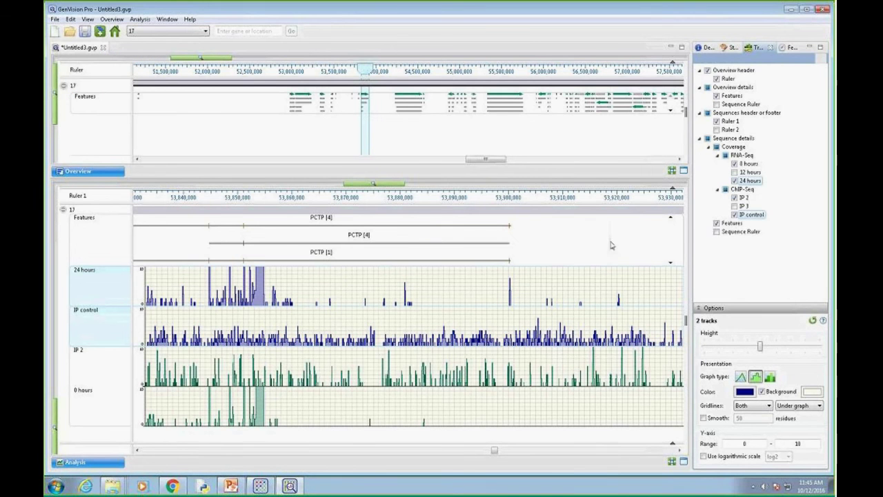
{"action": "left_click", "coordinate": [757, 377]}
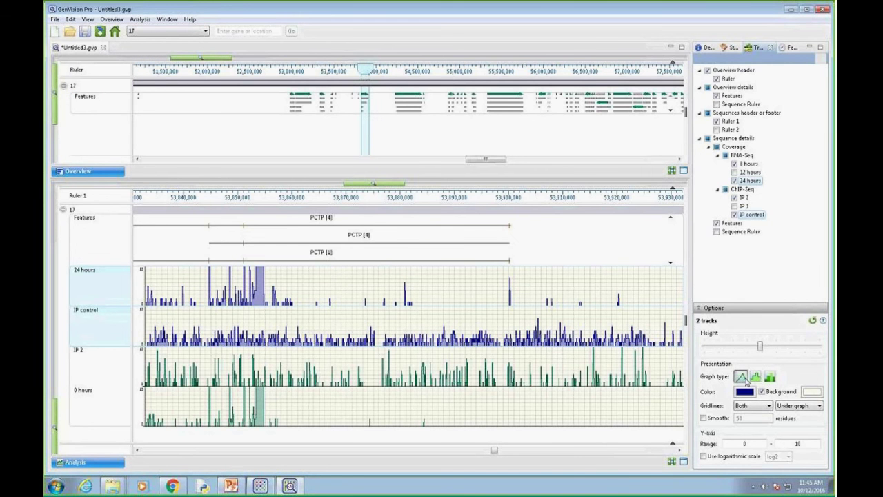
{"action": "left_click", "coordinate": [770, 377]}
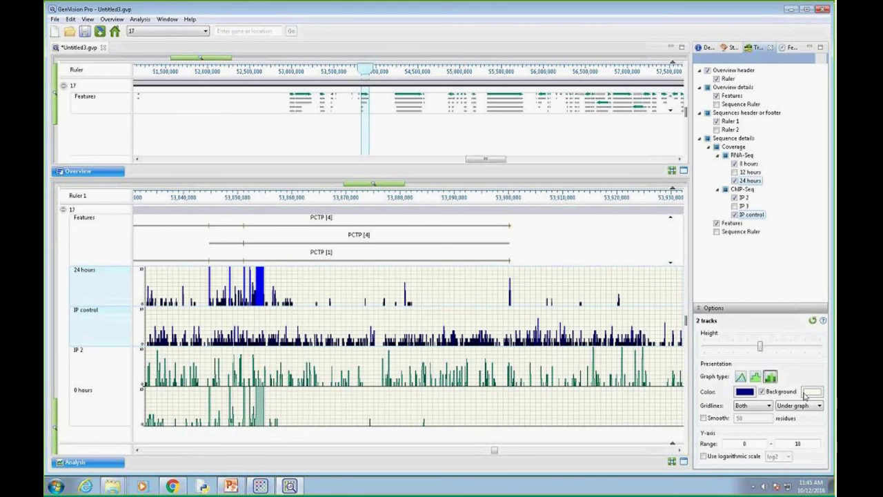
- Set the gridlines to None and the background color to white for the 24 hours and IP control tracks
{"action": "left_click", "coordinate": [769, 408]}
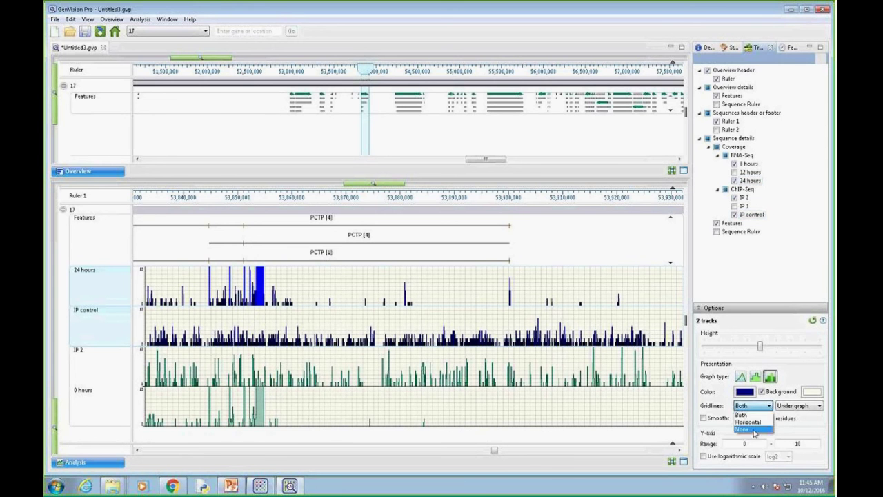
{"action": "left_click", "coordinate": [751, 430]}
{"action": "left_click", "coordinate": [813, 391]}
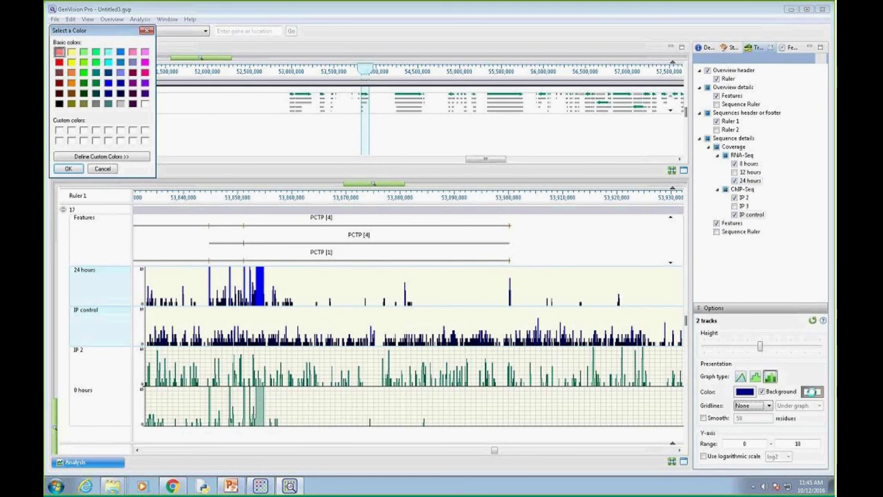
{"action": "left_click", "coordinate": [144, 103]}
{"action": "left_click", "coordinate": [68, 168]}
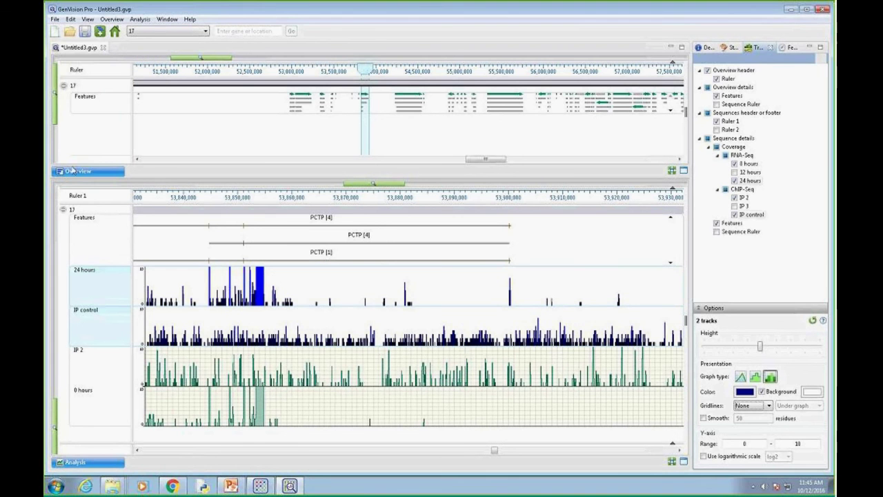
- Color the IP 2 and 0 hours coverage tracks dark maroon
{"action": "left_click", "coordinate": [96, 437]}
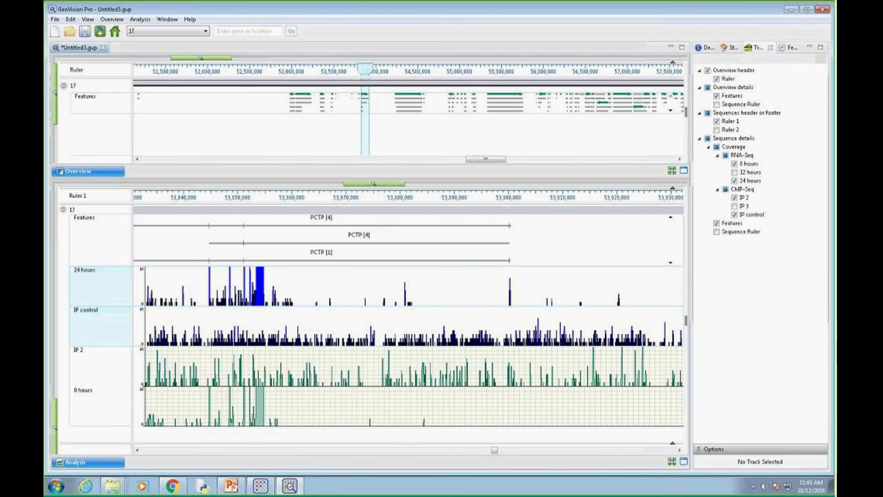
{"action": "left_click", "coordinate": [77, 355]}
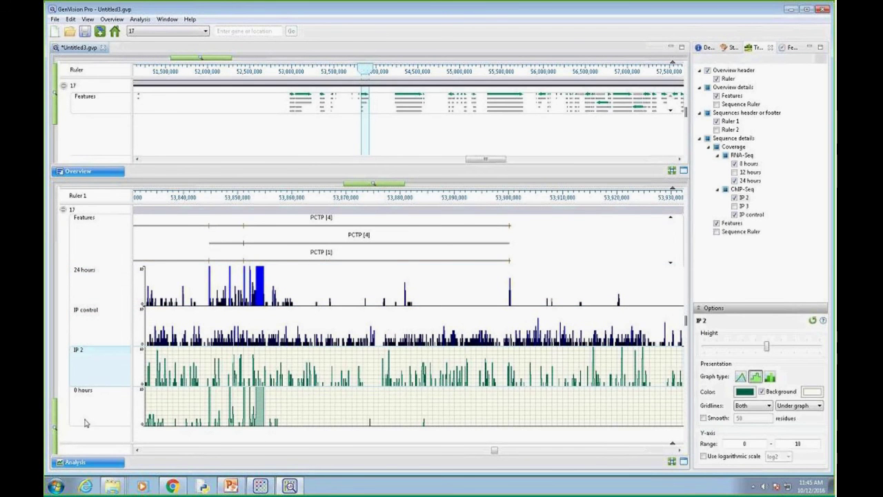
{"action": "left_click", "coordinate": [83, 392], "text": "ctrl"}
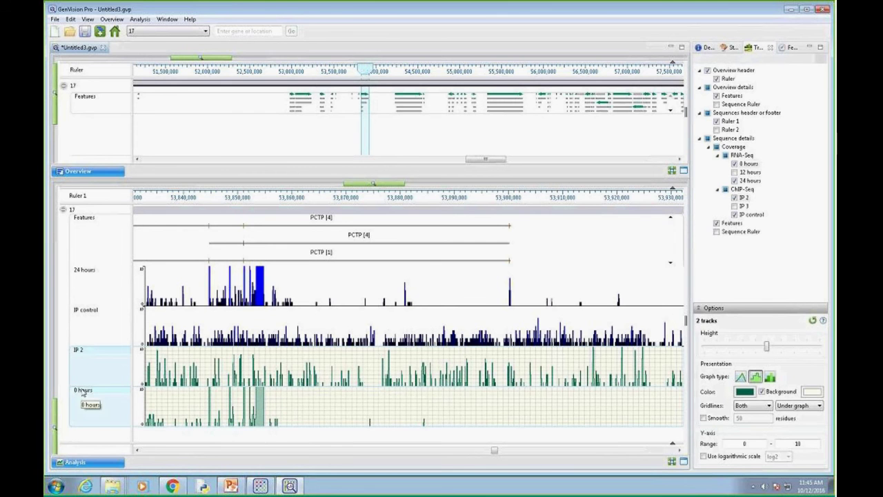
{"action": "left_click", "coordinate": [746, 393]}
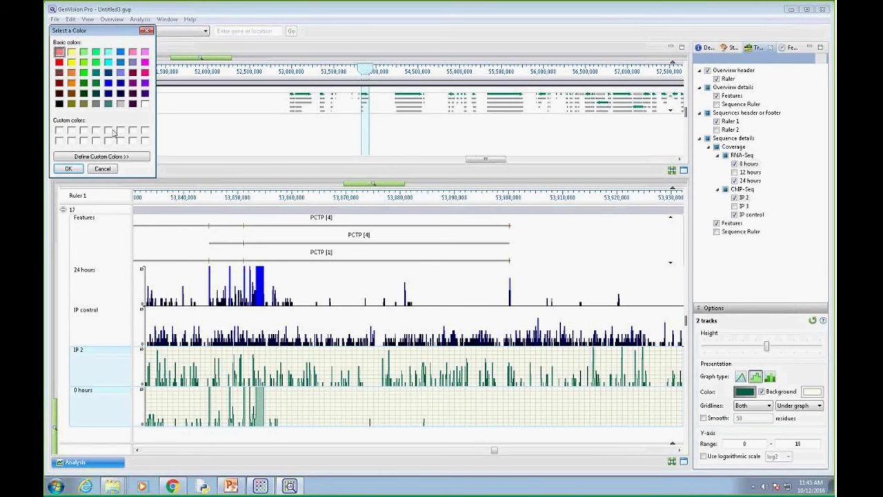
{"action": "left_click", "coordinate": [59, 93]}
{"action": "left_click", "coordinate": [68, 169]}
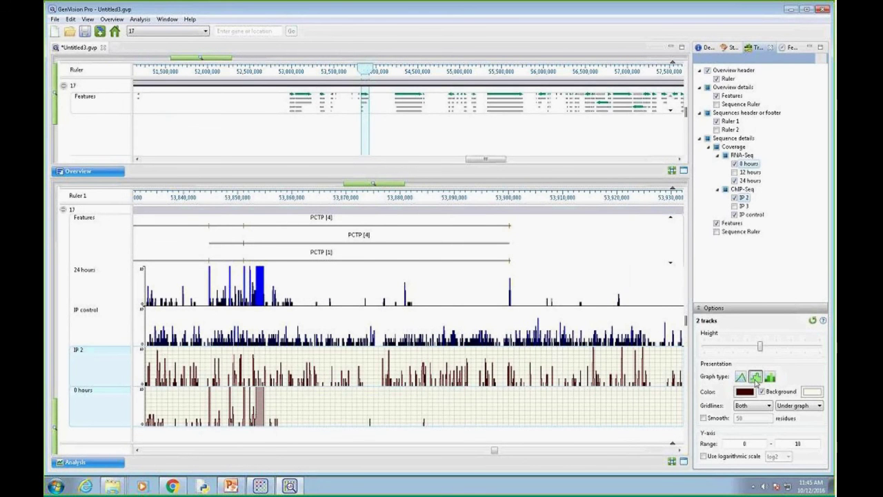
- Remove the gridlines from the IP 2 and 0 hours tracks and make their background white
{"action": "mouse_move", "coordinate": [230, 305]}
{"action": "left_click", "coordinate": [769, 406]}
{"action": "left_click", "coordinate": [742, 429]}
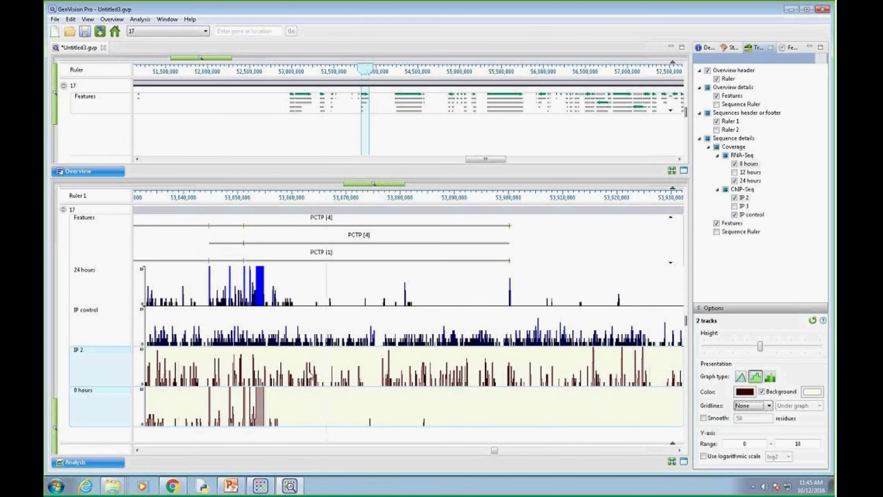
{"action": "left_click", "coordinate": [812, 392]}
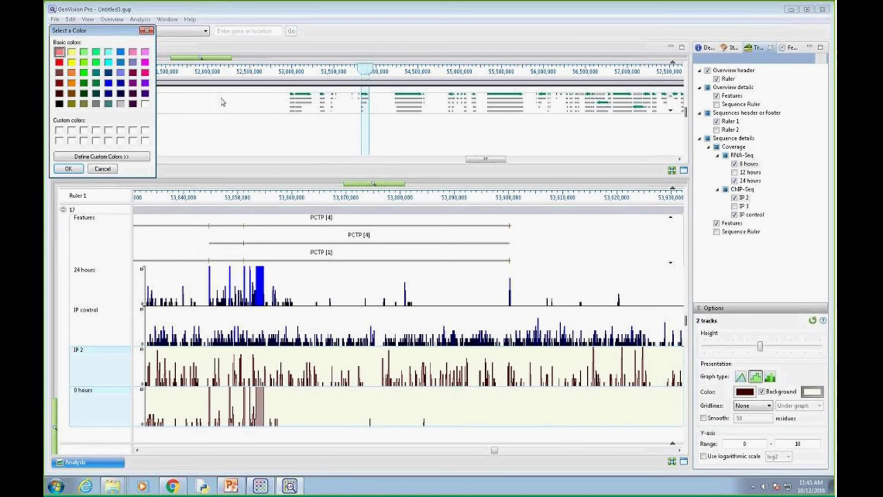
{"action": "left_click", "coordinate": [144, 104]}
{"action": "left_click", "coordinate": [68, 169]}
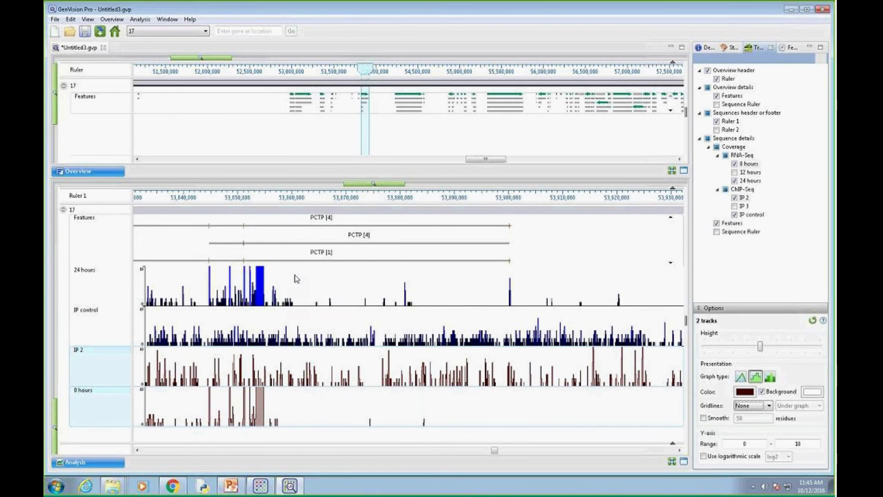
- Switch to ArrayStar and send the IP_2 peak intersecting the CNTLN gene from the Peak Table to GenVision Pro
{"action": "left_click", "coordinate": [260, 487]}
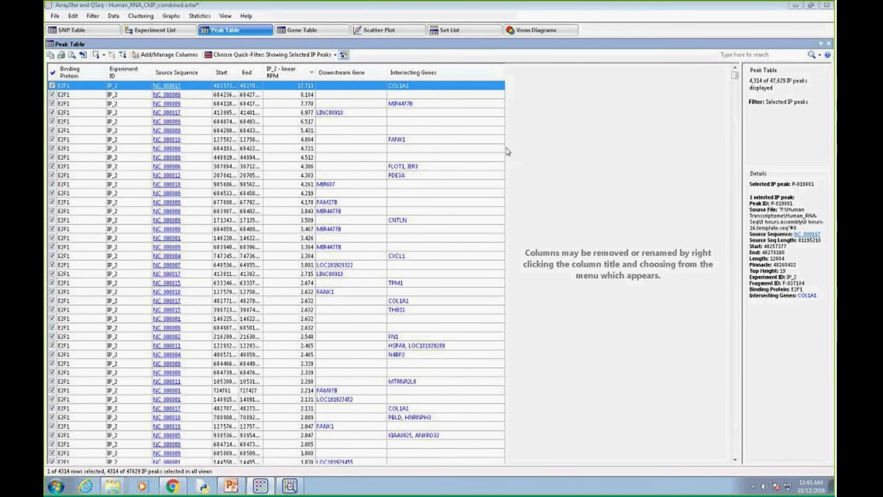
{"action": "left_click", "coordinate": [182, 221]}
{"action": "right_click", "coordinate": [193, 222]}
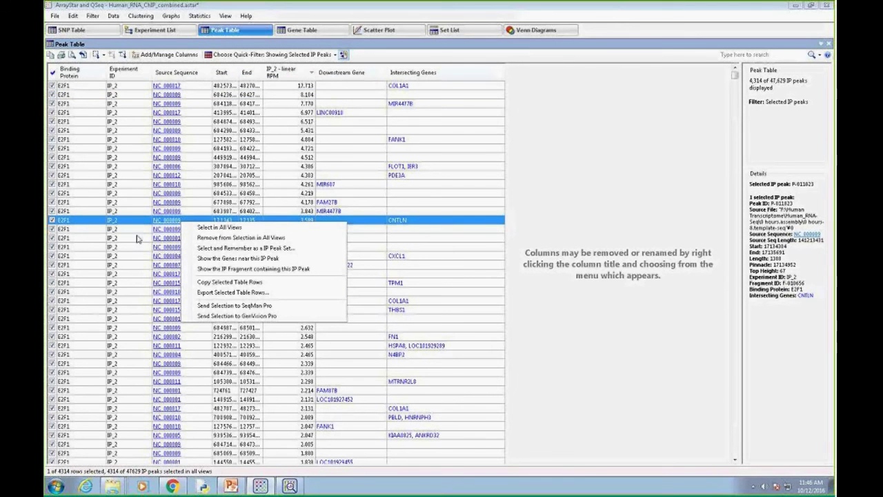
{"action": "left_click", "coordinate": [226, 316]}
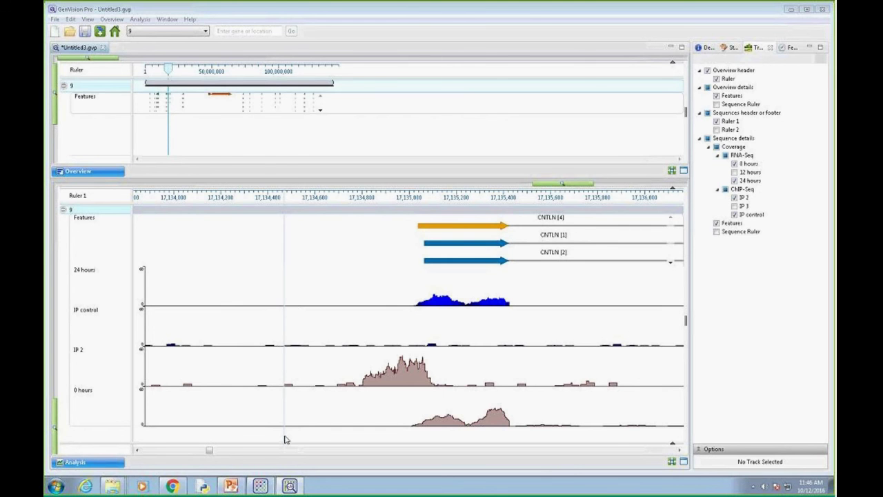
- Move the 0 hours coverage track above the 24 hours track
{"action": "mouse_move", "coordinate": [494, 310]}
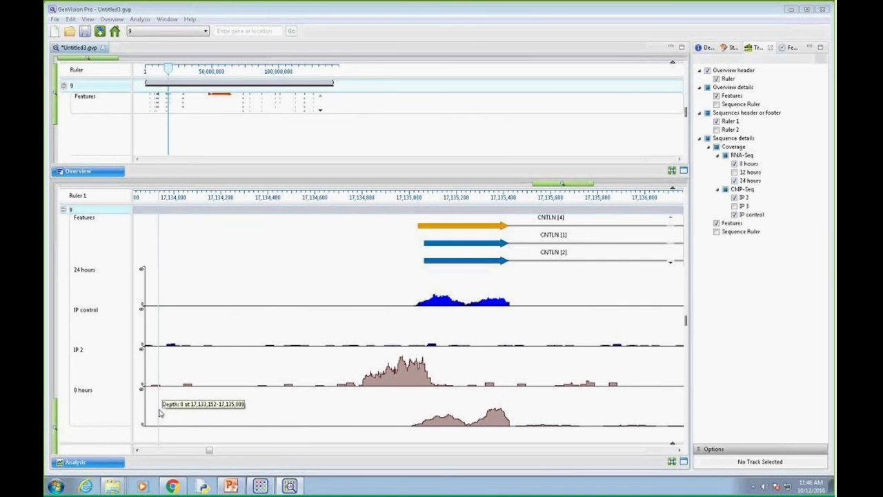
{"action": "left_click", "coordinate": [87, 396]}
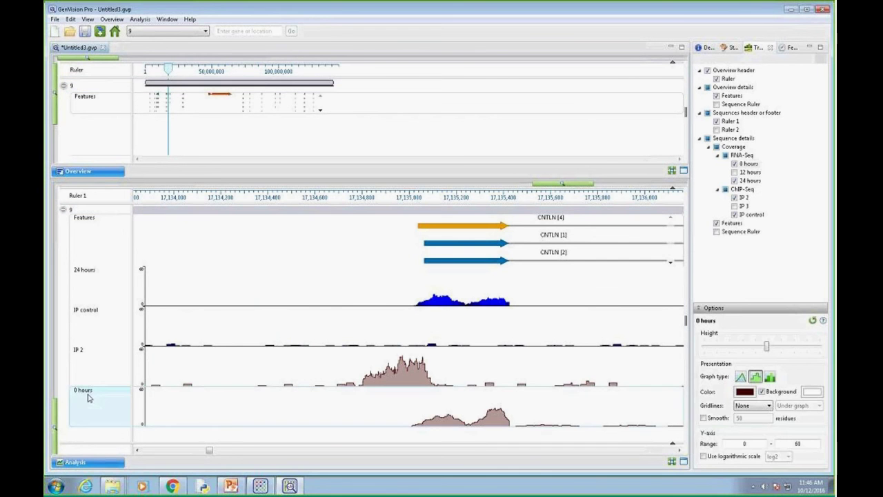
{"action": "left_click_drag", "start_coordinate": [87, 396], "coordinate": [102, 258]}
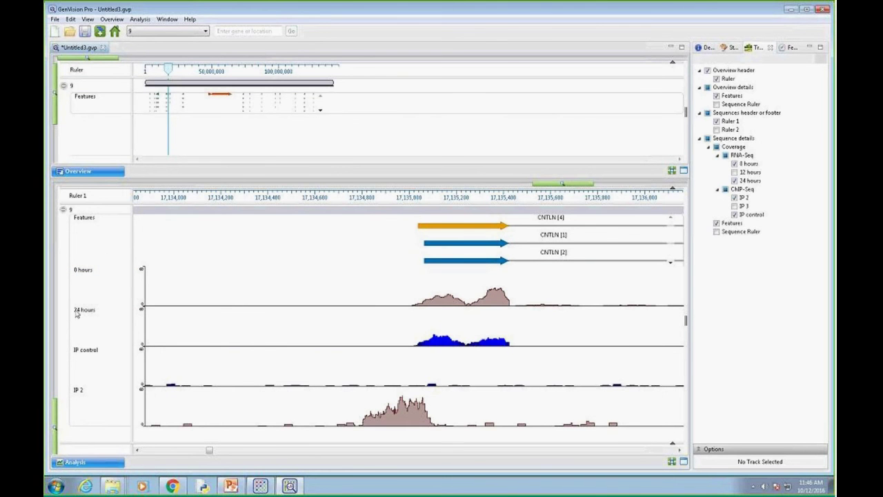
- Turn off the background for all four coverage tracks together, and give them the bar graph type in dark blue
{"action": "left_click", "coordinate": [87, 276]}
{"action": "key", "text": "ctrl+a"}
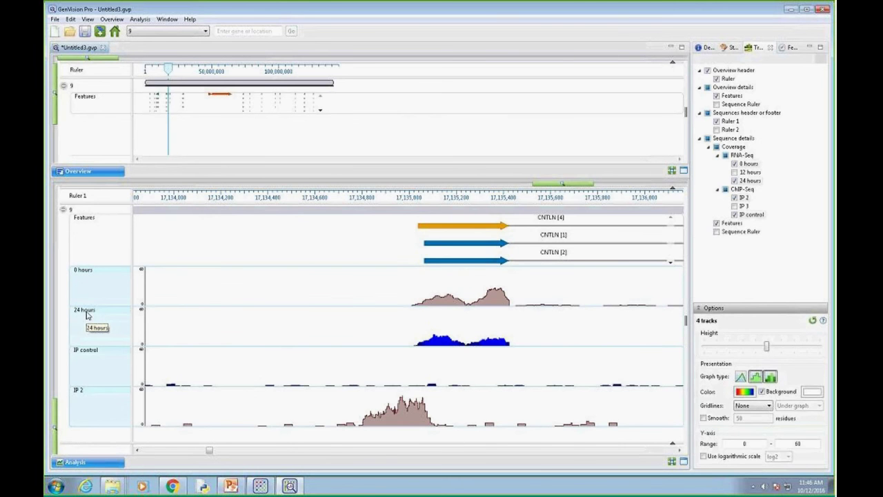
{"action": "left_click", "coordinate": [81, 274]}
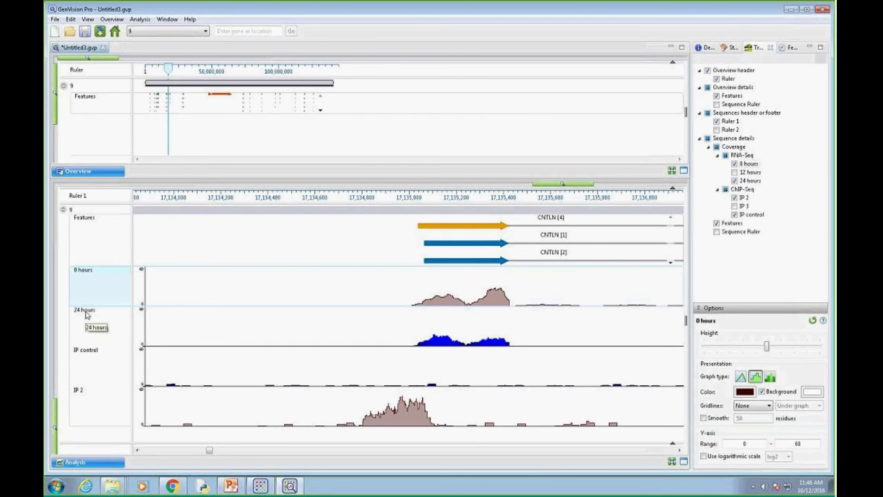
{"action": "key", "text": "ctrl+a"}
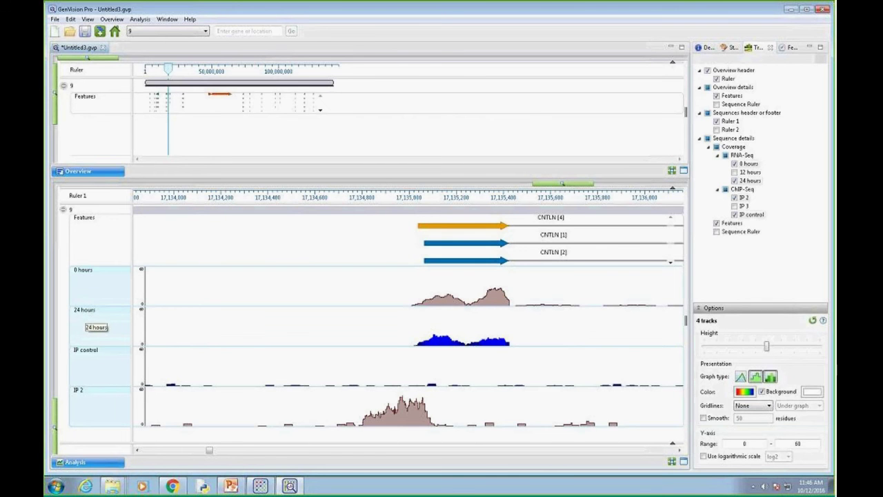
{"action": "left_click", "coordinate": [762, 392]}
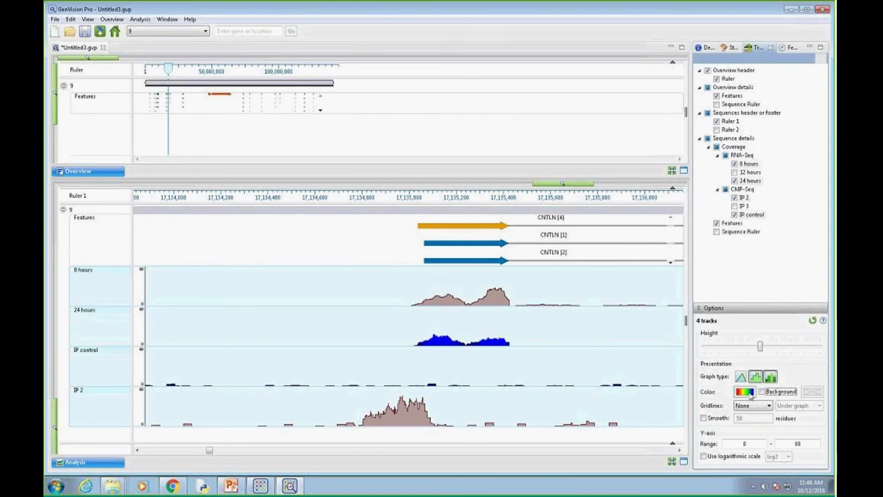
{"action": "left_click", "coordinate": [750, 393]}
{"action": "left_click", "coordinate": [109, 94]}
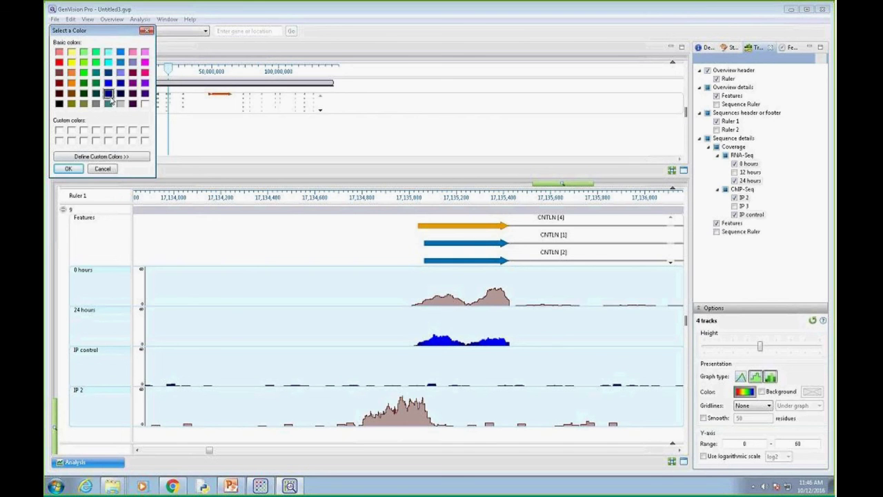
{"action": "left_click", "coordinate": [78, 170]}
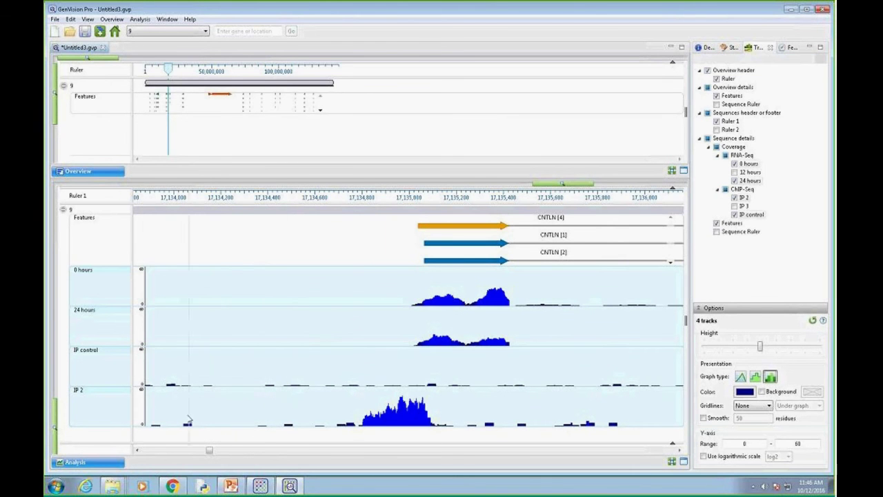
{"action": "left_click", "coordinate": [116, 253]}
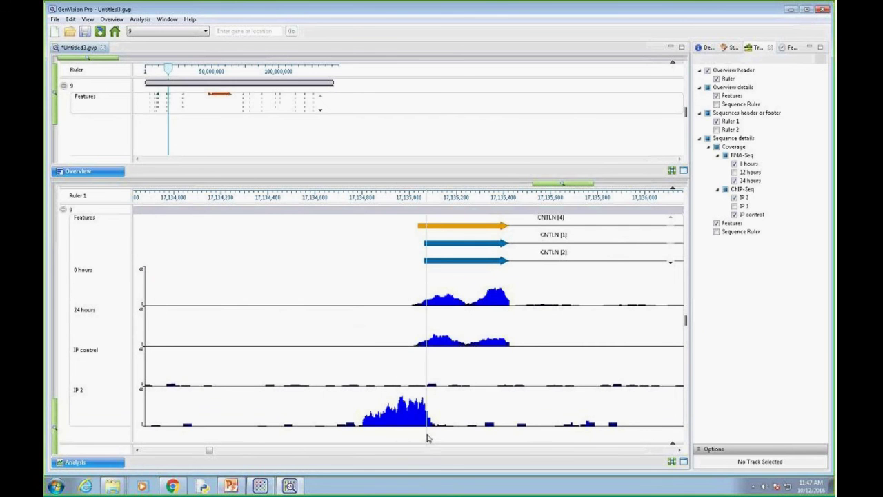
{"action": "mouse_move", "coordinate": [374, 430]}
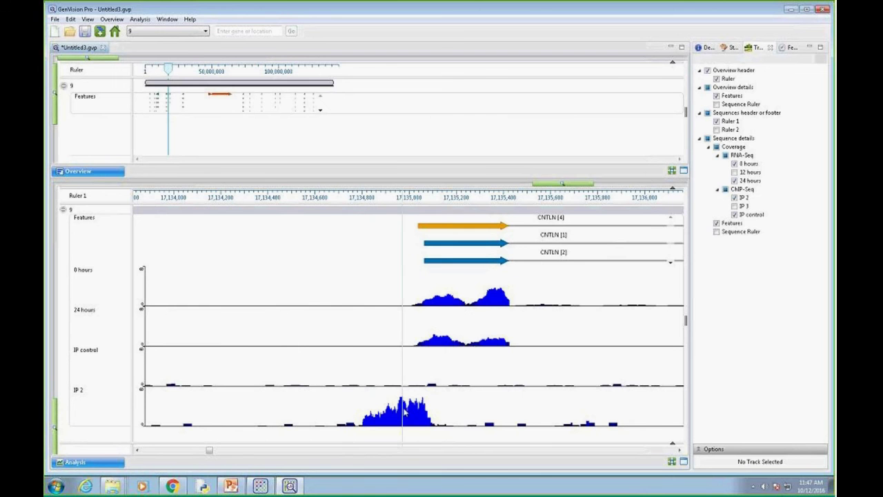
{"action": "mouse_move", "coordinate": [408, 411]}
{"action": "mouse_move", "coordinate": [389, 380]}
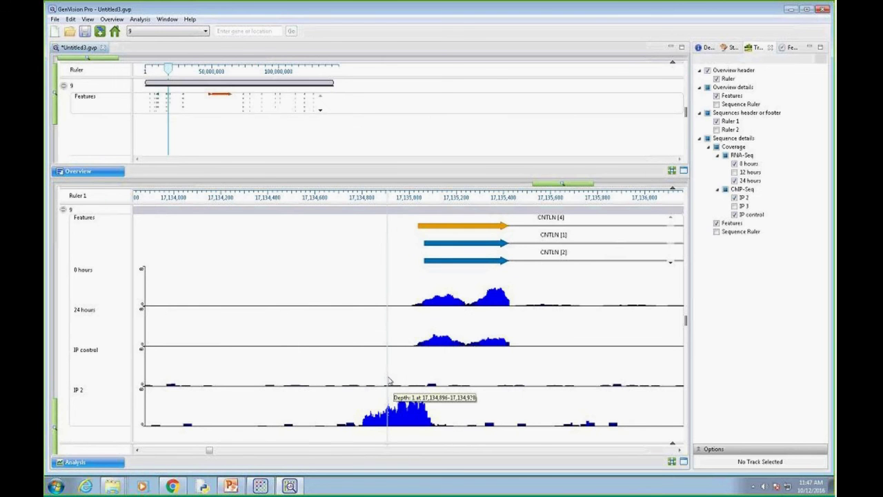
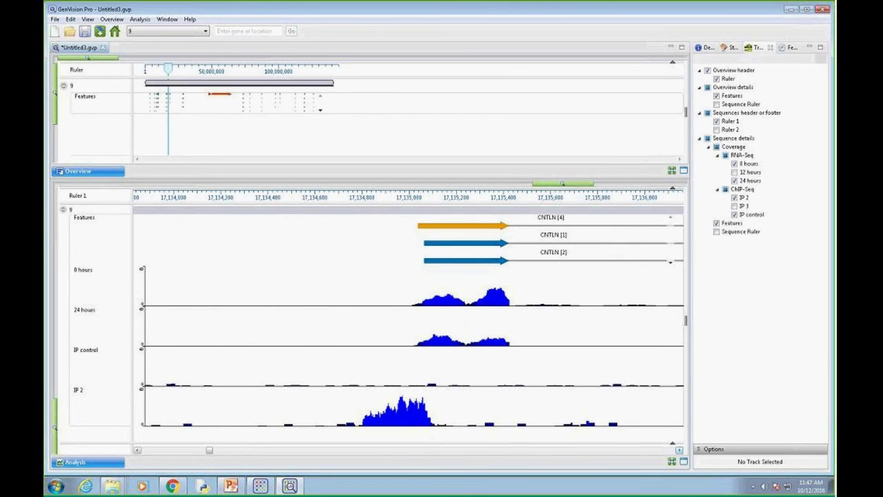
- Examine the RNA-Seq and ChIP-Seq coverage peaks around the start and along the CNTLN gene at several zoom levels
{"action": "left_click", "coordinate": [679, 450]}
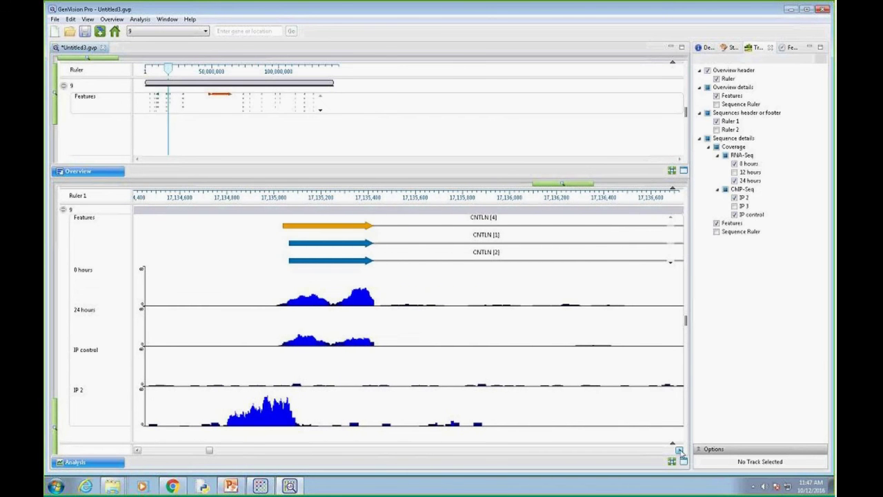
{"action": "scroll", "coordinate": [539, 187], "scroll_direction": "up", "scroll_amount": 2}
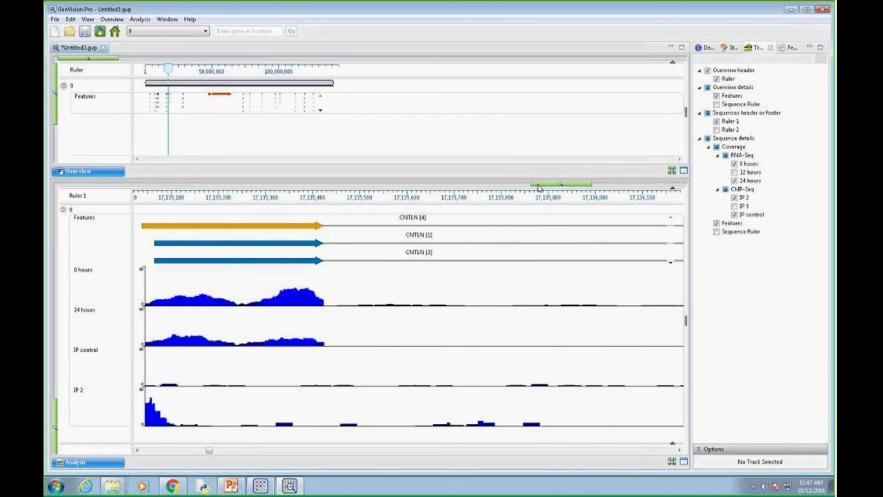
{"action": "left_click_drag", "start_coordinate": [539, 188], "coordinate": [483, 186]}
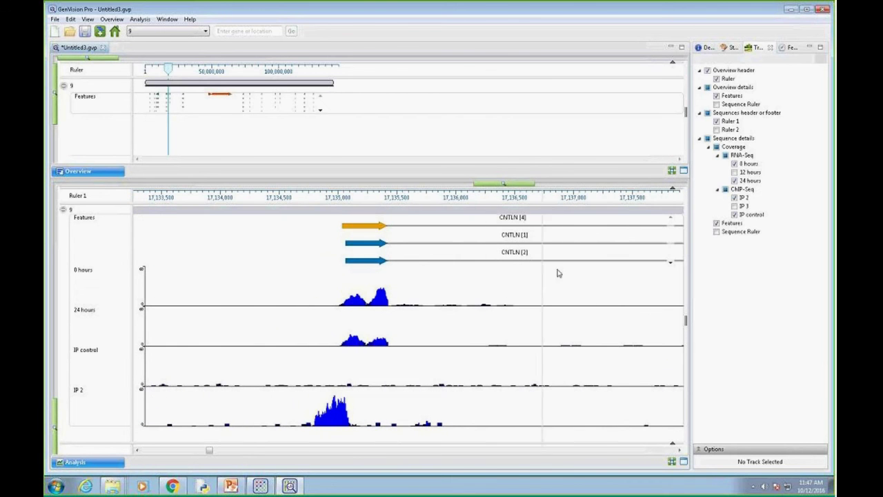
{"action": "left_click", "coordinate": [679, 450]}
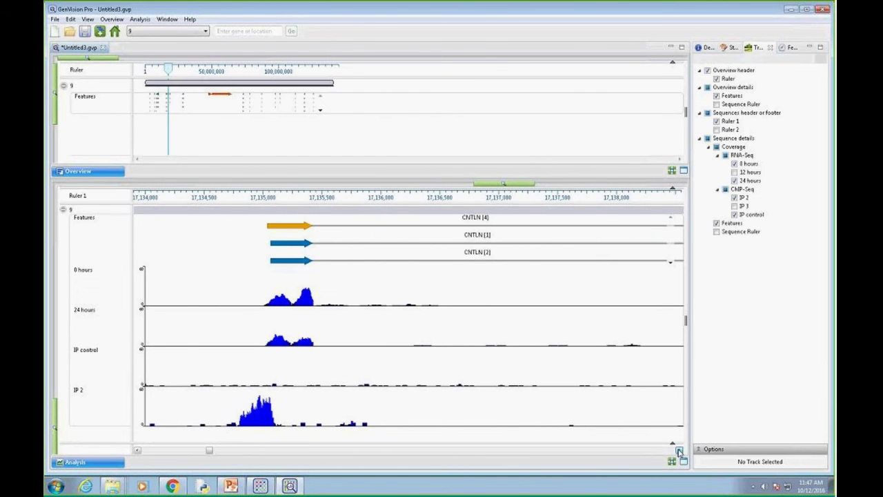
{"action": "left_click", "coordinate": [679, 450]}
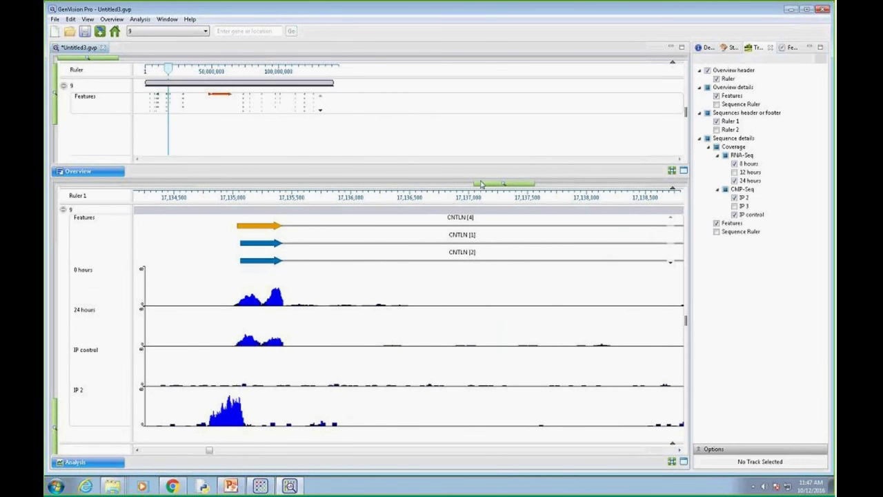
{"action": "left_click_drag", "start_coordinate": [482, 184], "coordinate": [453, 185]}
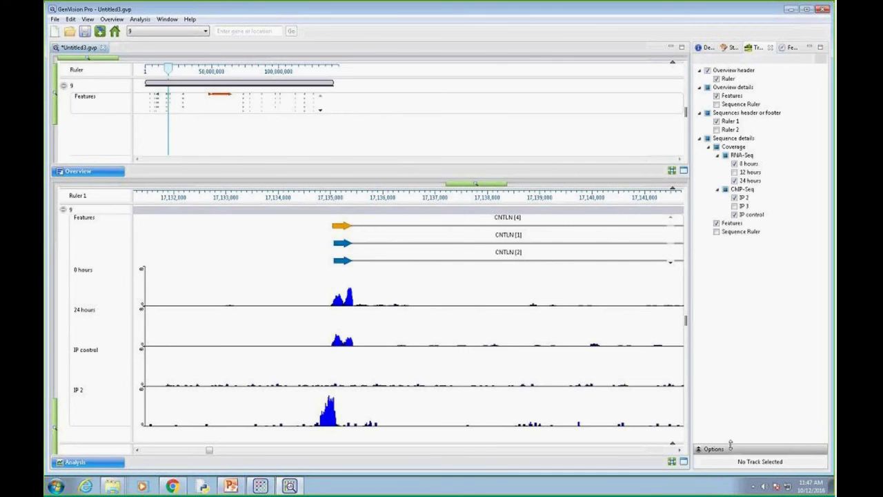
{"action": "left_click", "coordinate": [679, 450]}
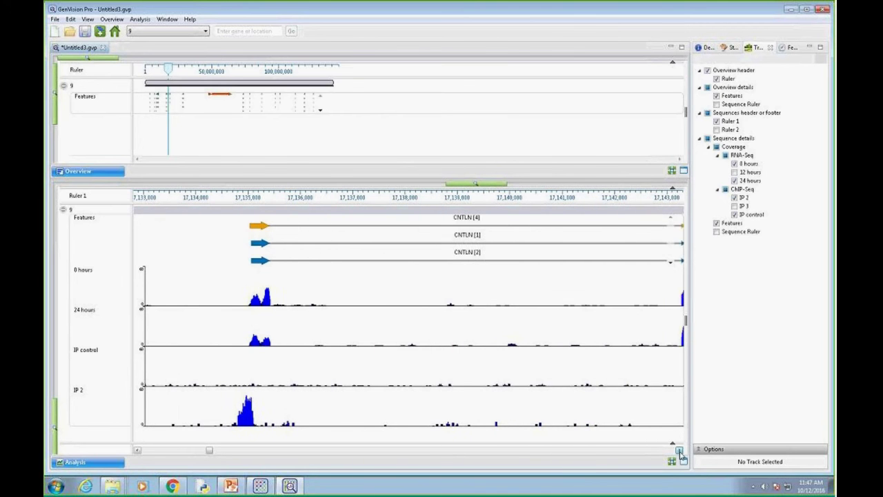
{"action": "left_click", "coordinate": [680, 450]}
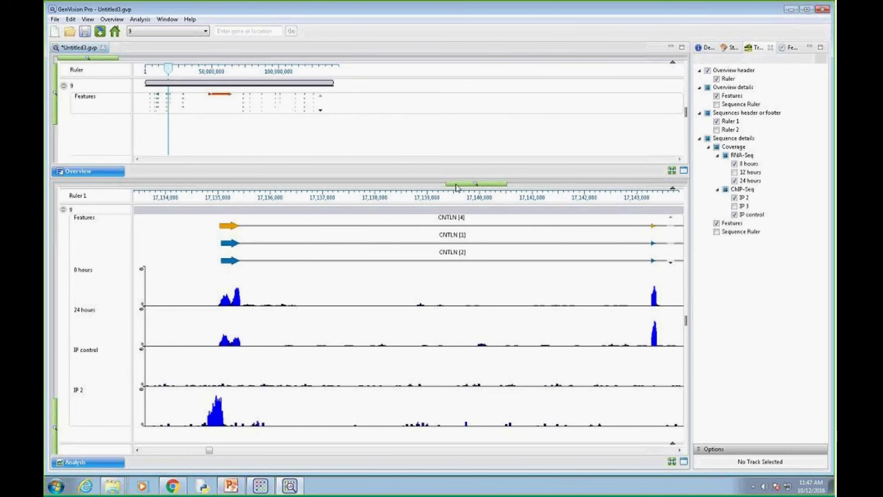
{"action": "left_click_drag", "start_coordinate": [456, 186], "coordinate": [401, 185]}
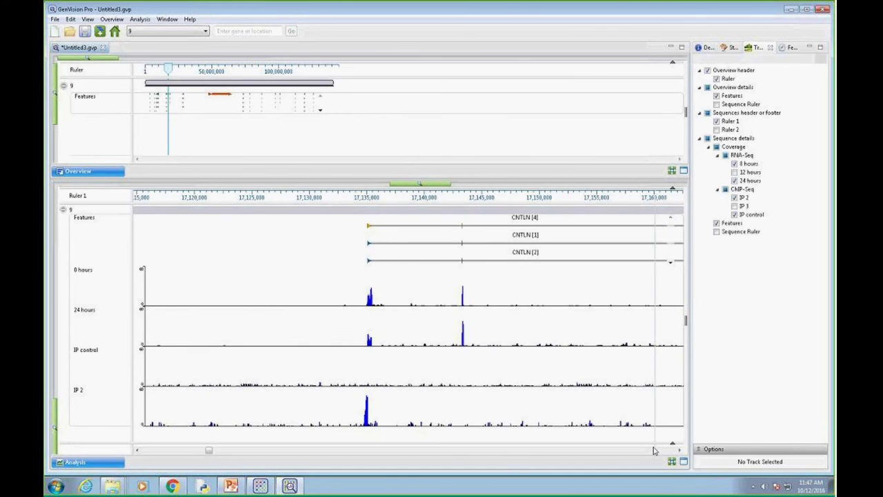
{"action": "left_click", "coordinate": [679, 450]}
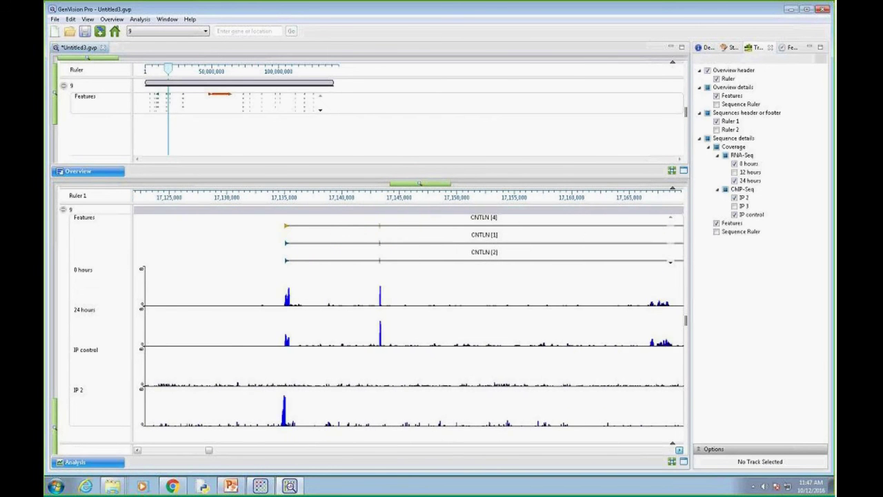
{"action": "left_click", "coordinate": [679, 450]}
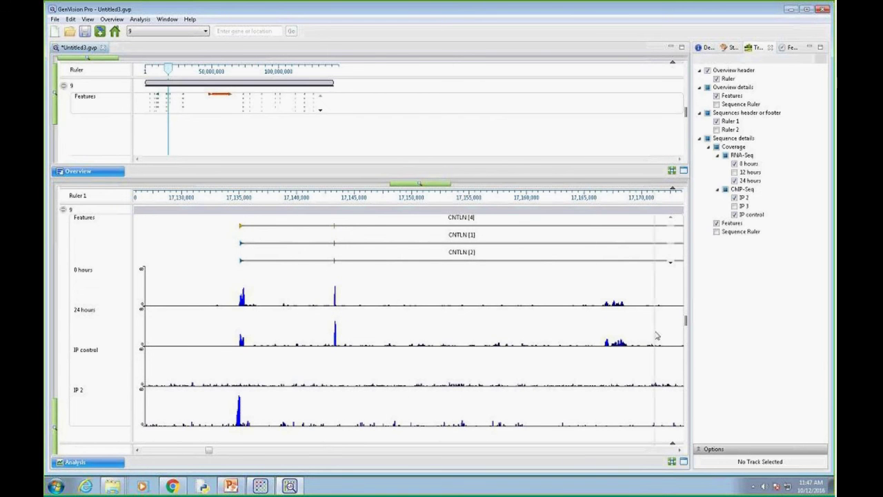
{"action": "left_click_drag", "start_coordinate": [418, 186], "coordinate": [461, 187]}
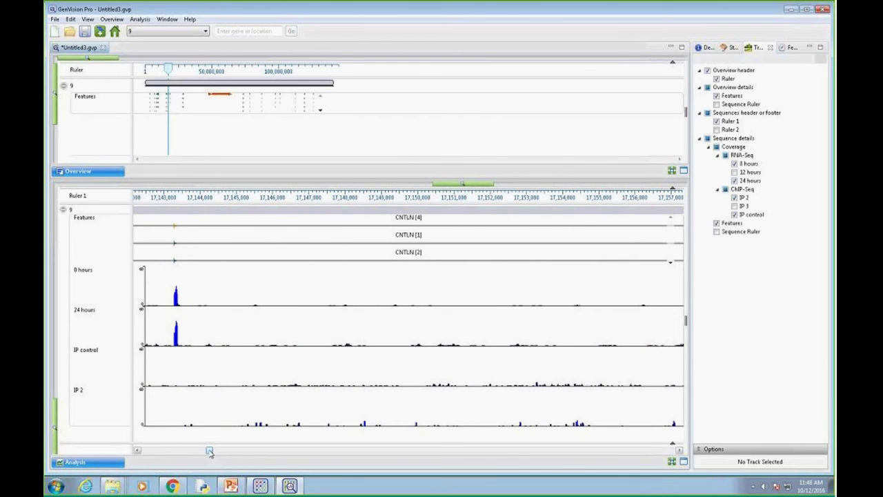
{"action": "left_click", "coordinate": [138, 450]}
{"action": "left_click_drag", "start_coordinate": [138, 450], "coordinate": [138, 450]}
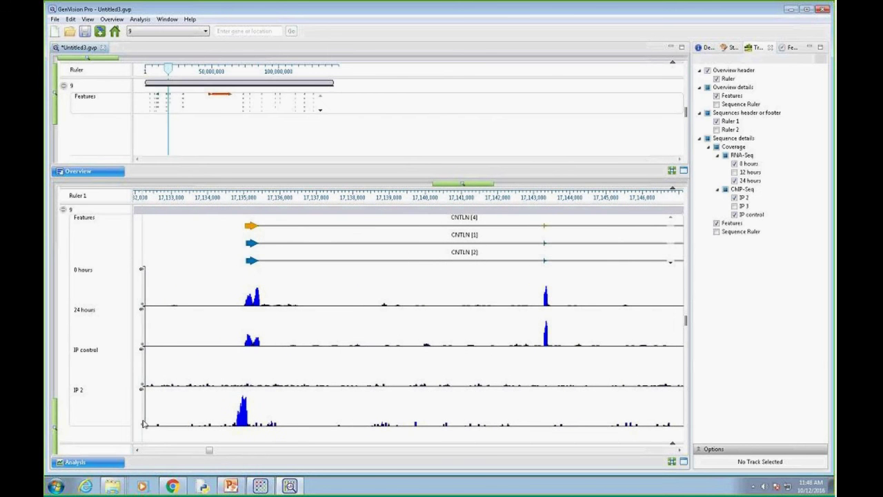
- Adjust the Y-axis maximum of the 0 hours coverage track, trying 100 and settling on 40
{"action": "mouse_move", "coordinate": [143, 393]}
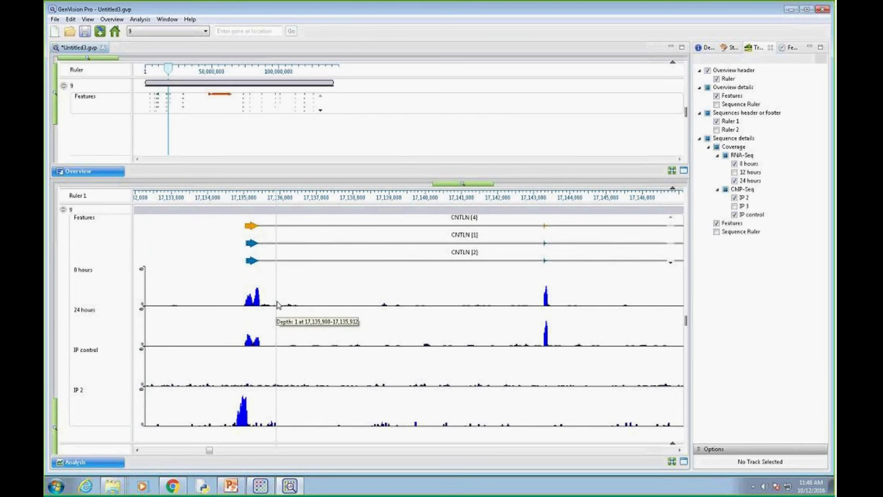
{"action": "left_click", "coordinate": [81, 286]}
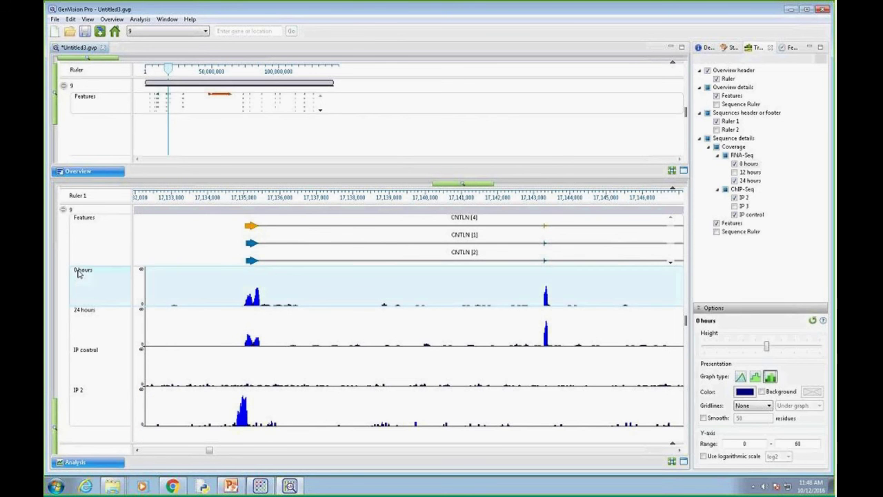
{"action": "left_click", "coordinate": [800, 444]}
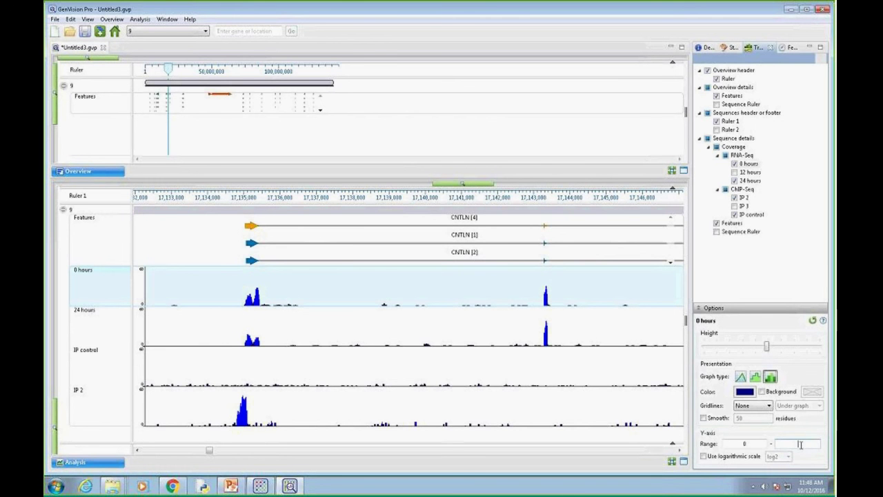
{"action": "type", "text": "100"}
{"action": "key", "text": "Return"}
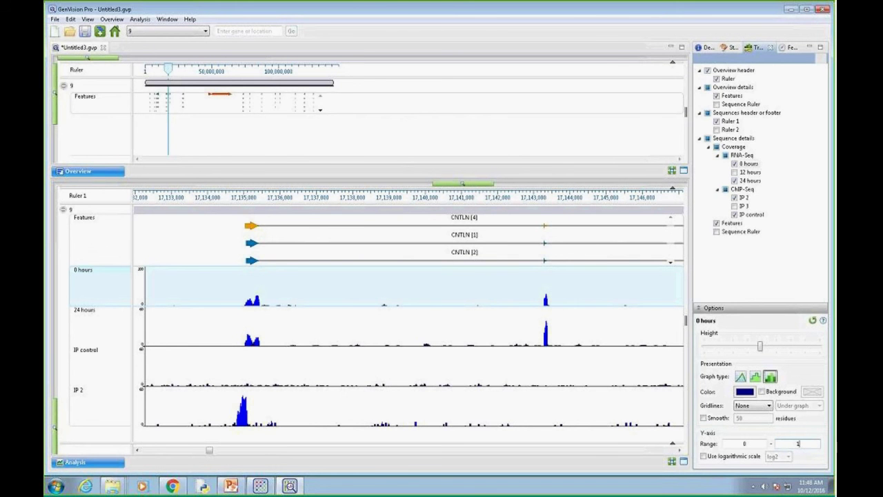
{"action": "key", "text": "Return"}
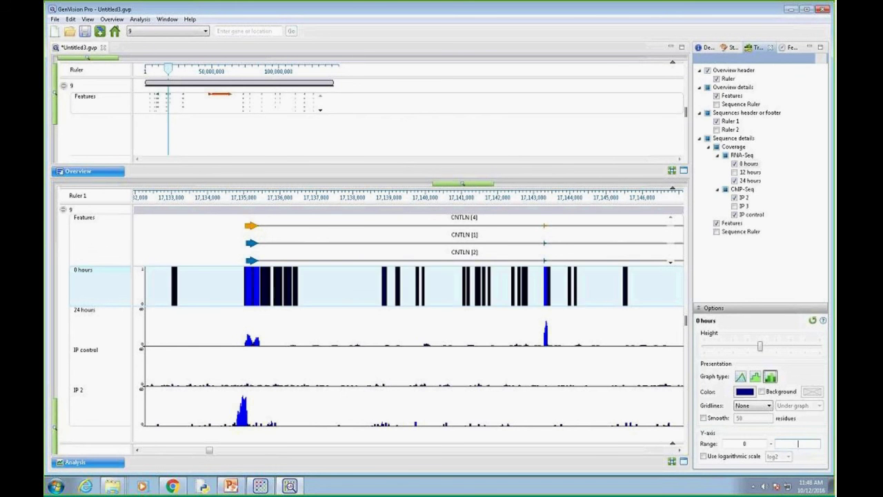
{"action": "type", "text": "40"}
{"action": "key", "text": "Return"}
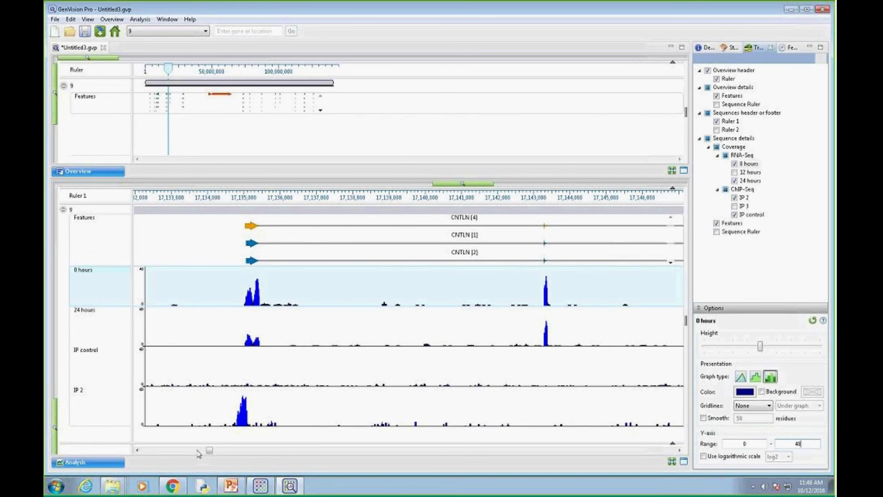
- Set the Y-axis maximum of the 24 hours, IP control and IP 2 tracks together to 40 and compare them near the CNTLN start
{"action": "left_click", "coordinate": [89, 317]}
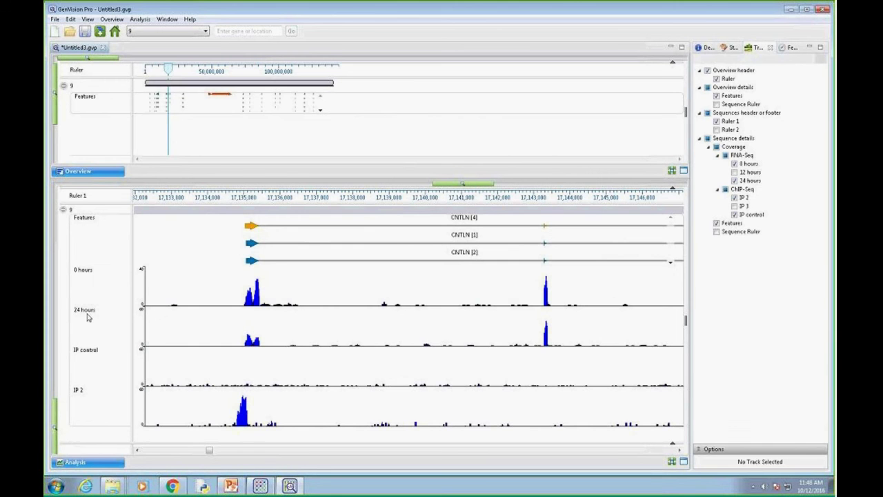
{"action": "left_click", "coordinate": [88, 318]}
{"action": "left_click", "coordinate": [87, 392], "text": "shift"}
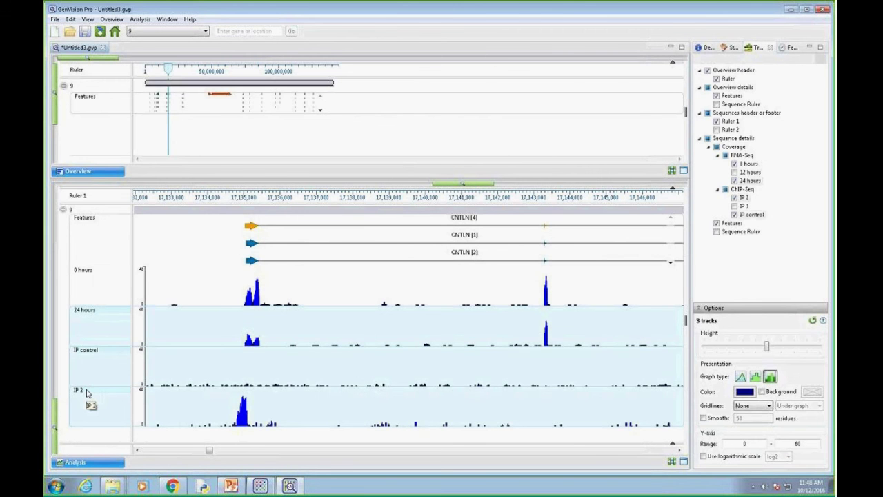
{"action": "double_click", "coordinate": [800, 443]}
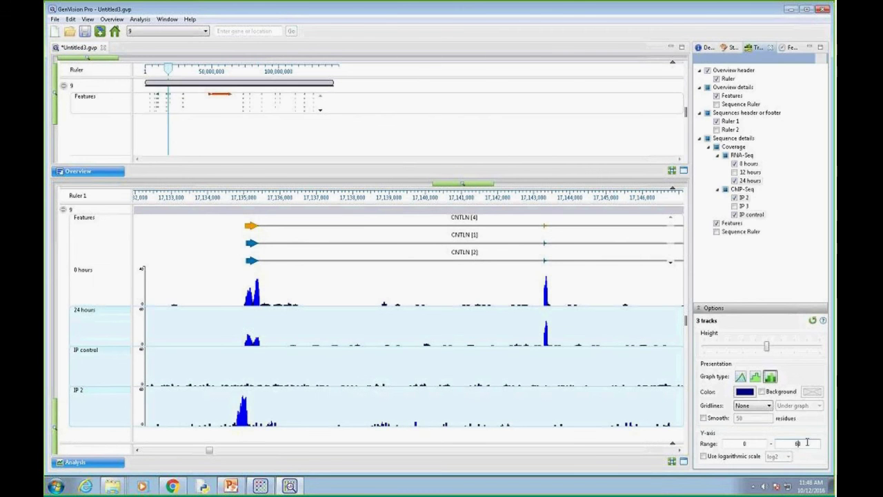
{"action": "key", "text": "Return"}
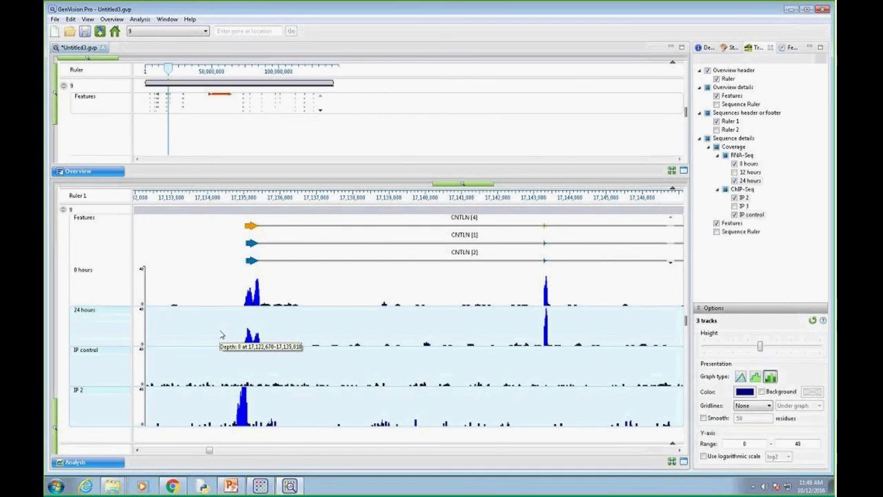
{"action": "left_click", "coordinate": [139, 450]}
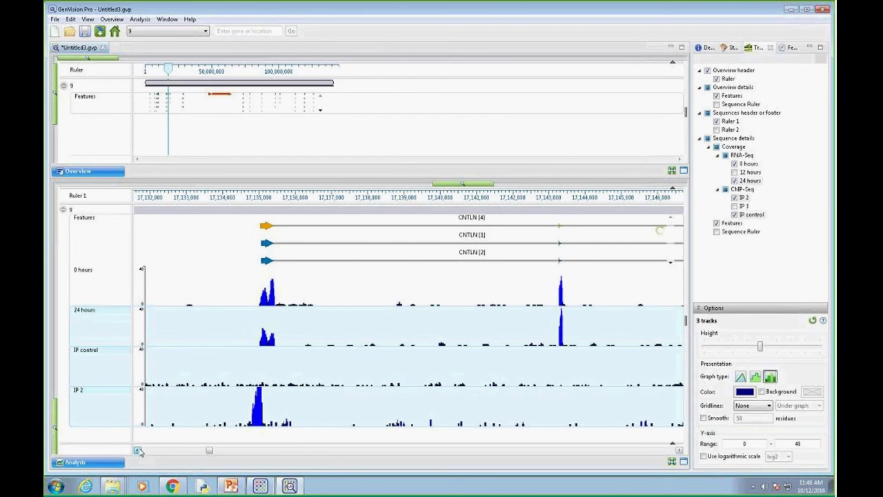
{"action": "left_click", "coordinate": [138, 450]}
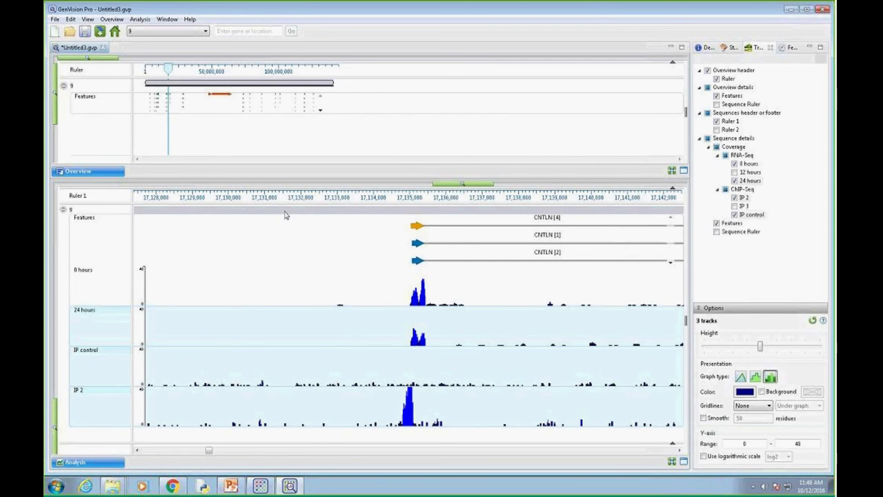
{"action": "mouse_move", "coordinate": [452, 284]}
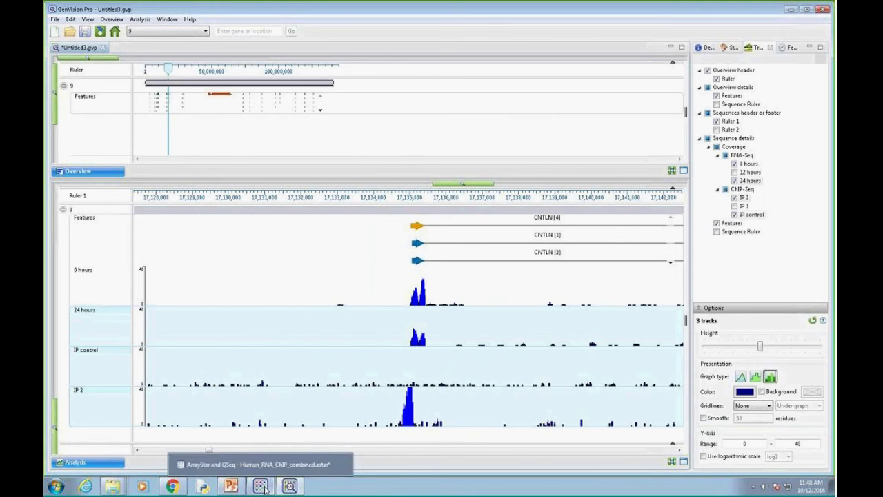
- Switch to ArrayStar and select the genes expressed more at 24 hours than at 0 hours in the upper part of the scatter plot
{"action": "left_click", "coordinate": [262, 486]}
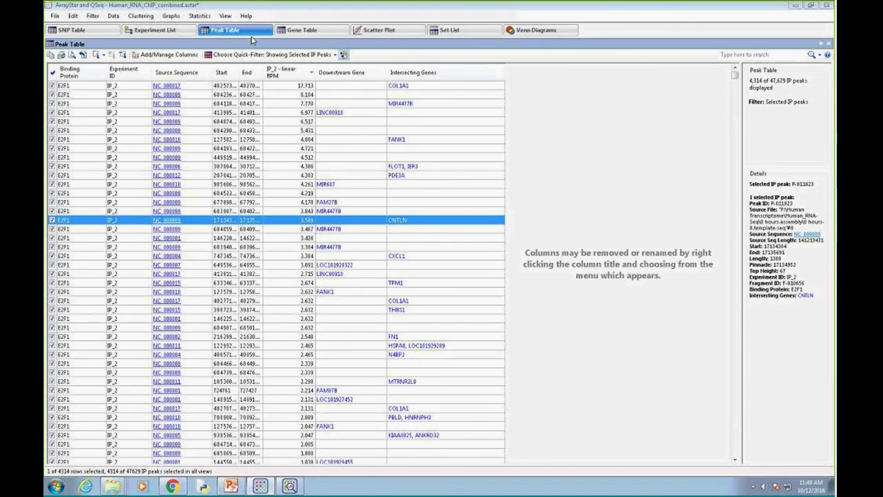
{"action": "left_click", "coordinate": [386, 31]}
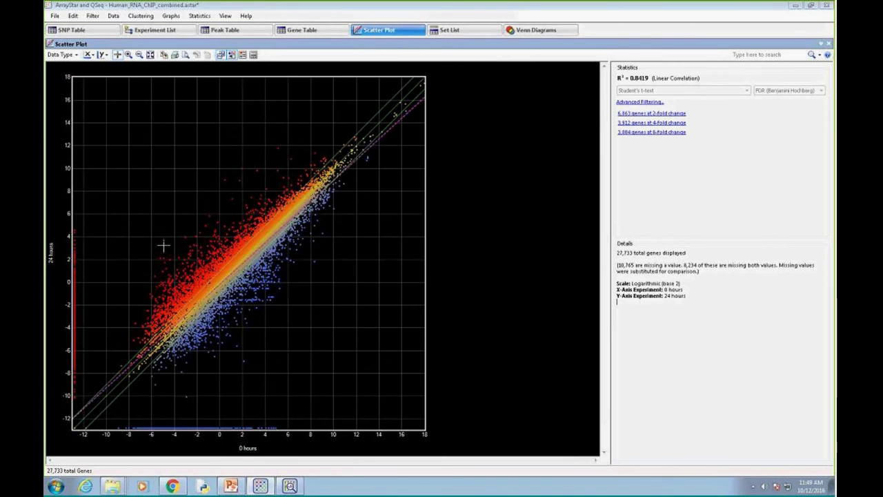
{"action": "left_click_drag", "start_coordinate": [157, 223], "coordinate": [356, 145]}
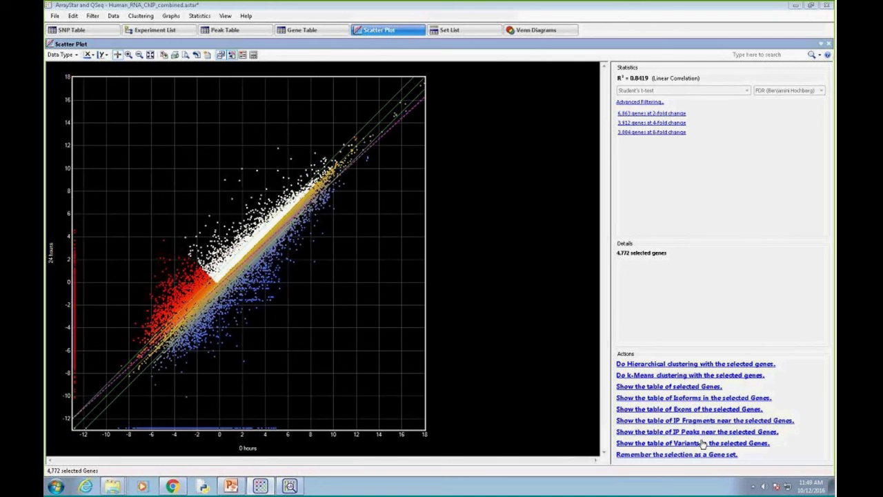
- Show the SNP Table and set up a filter for variants by SNP Sample Group, found in at least 3 experiments
{"action": "left_click", "coordinate": [97, 31]}
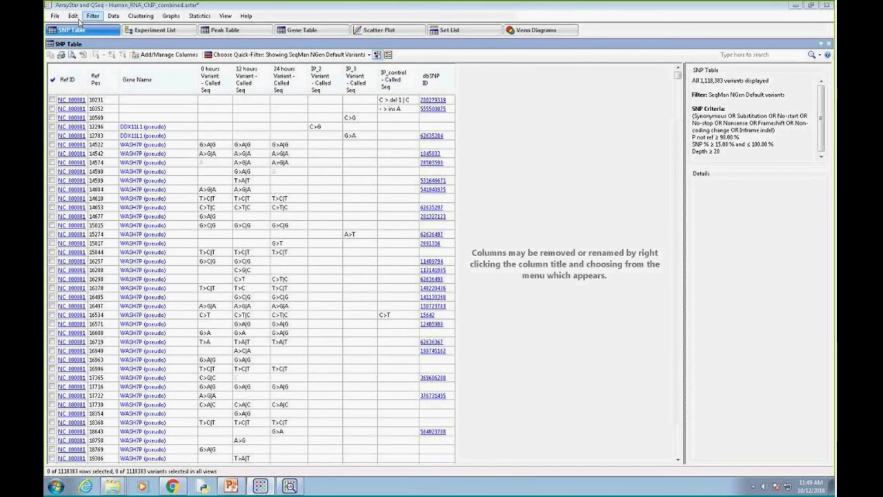
{"action": "left_click", "coordinate": [92, 15]}
{"action": "left_click", "coordinate": [108, 40]}
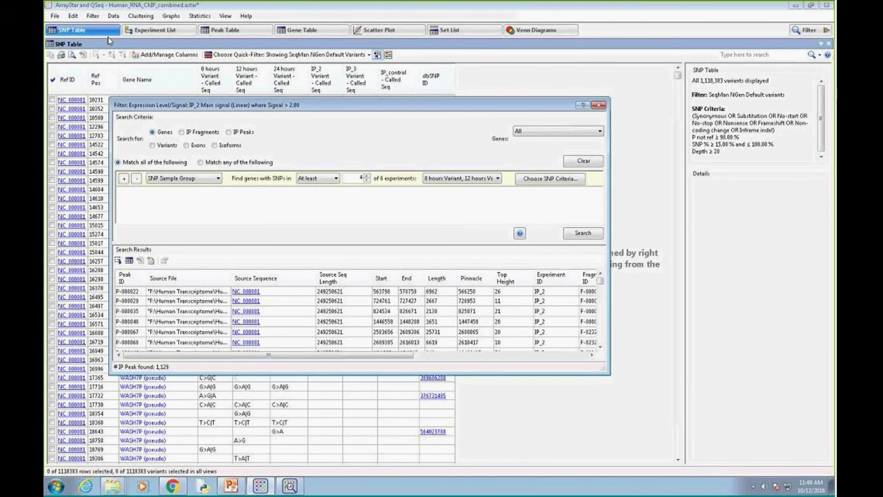
{"action": "left_click", "coordinate": [153, 145]}
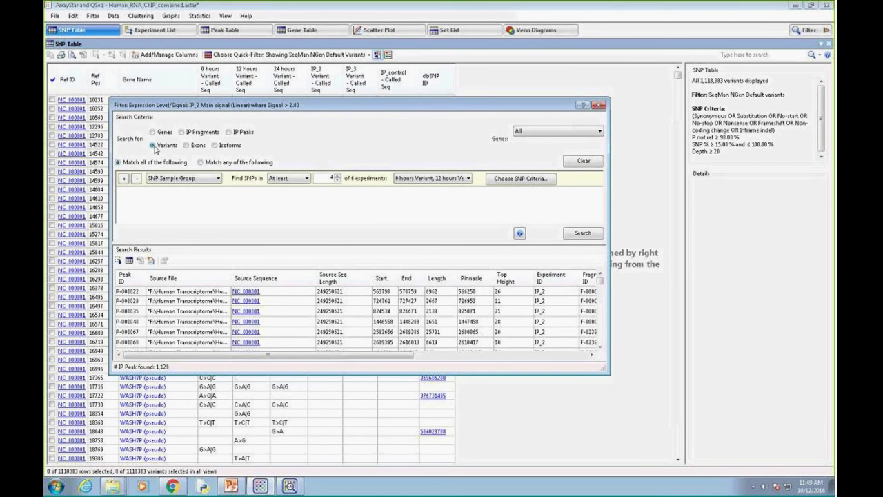
{"action": "left_click", "coordinate": [219, 179]}
{"action": "left_click", "coordinate": [220, 180]}
- Limit the variant filter to the 0, 12 and 24 hours Variant experiments by excluding IP_2 Variant, IP_3 Variant and IP_control
{"action": "left_click", "coordinate": [472, 180]}
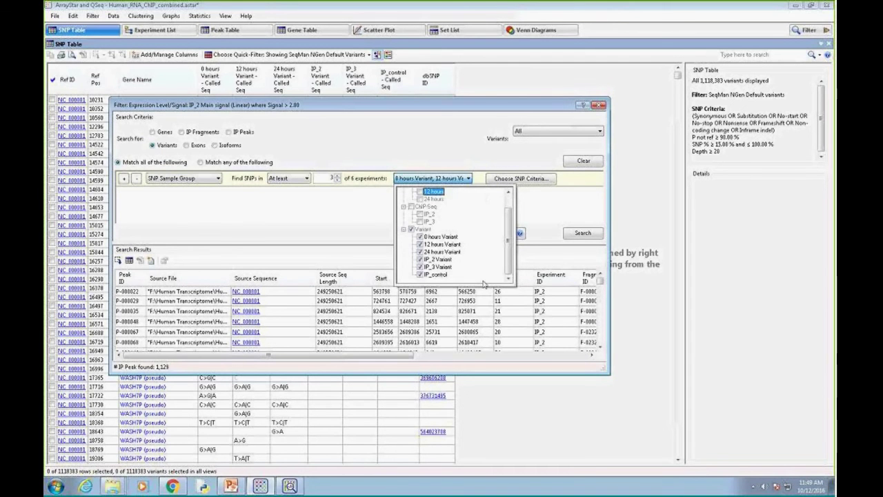
{"action": "left_click", "coordinate": [421, 267]}
{"action": "left_click", "coordinate": [421, 267]}
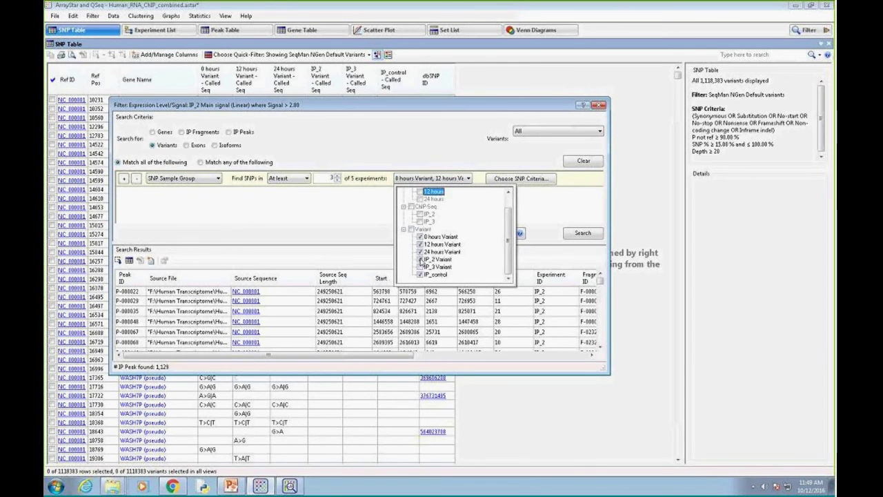
{"action": "left_click", "coordinate": [420, 259]}
{"action": "left_click", "coordinate": [421, 275]}
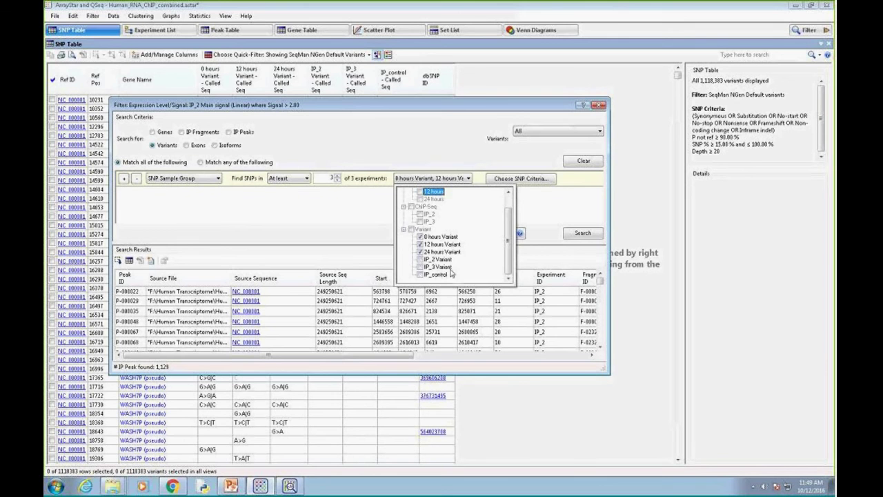
- Limit the SNP criteria to No-start, No-stop, Nonsense, Frameshift and Inframe indel changes
{"action": "left_click", "coordinate": [384, 215]}
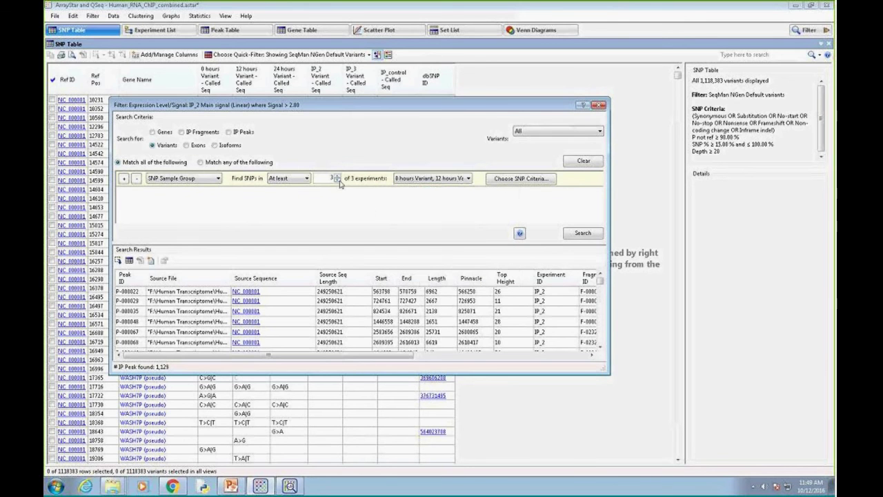
{"action": "left_click", "coordinate": [516, 179]}
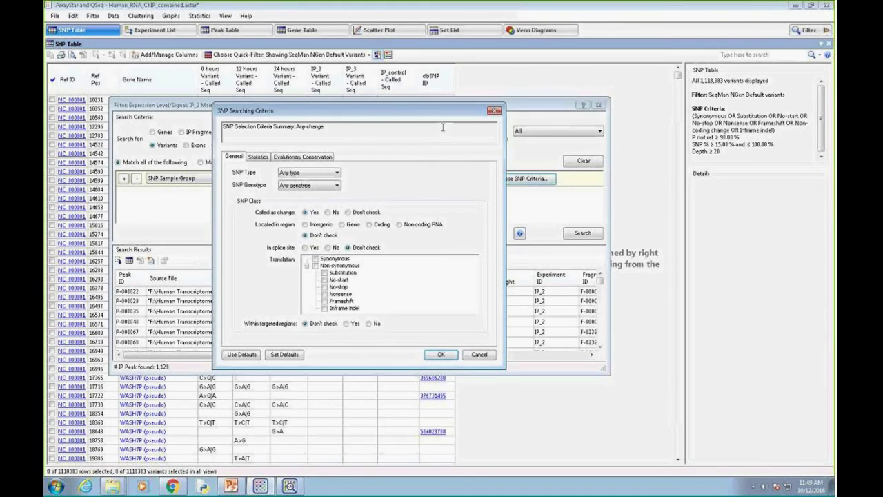
{"action": "left_click_drag", "start_coordinate": [422, 113], "coordinate": [496, 156]}
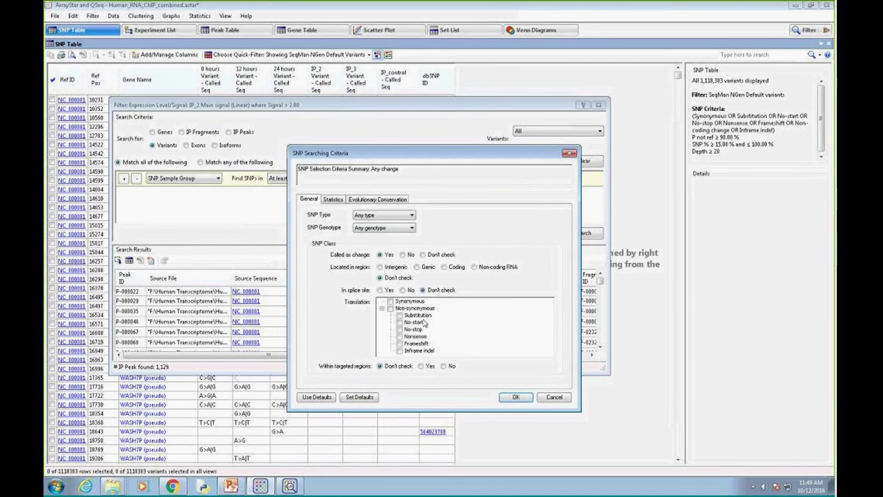
{"action": "left_click", "coordinate": [399, 351]}
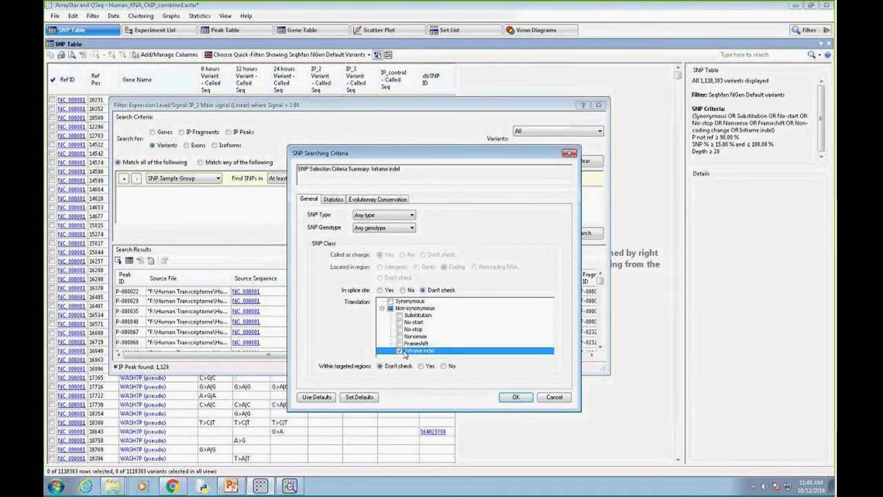
{"action": "left_click", "coordinate": [400, 343]}
{"action": "left_click", "coordinate": [400, 336]}
{"action": "left_click", "coordinate": [400, 329]}
{"action": "left_click", "coordinate": [400, 322]}
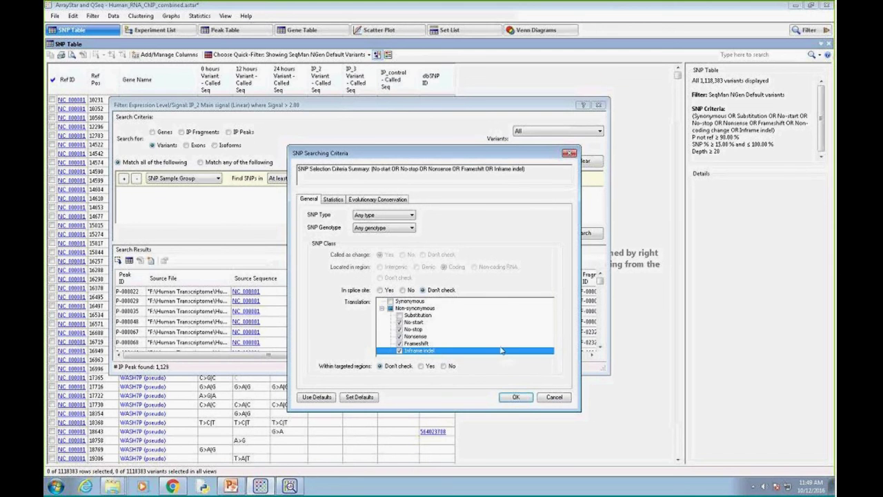
- Filter the SNP statistics to a minimum SNP % of 25 with a maximum of 100, and require a minimum depth
{"action": "left_click", "coordinate": [334, 200]}
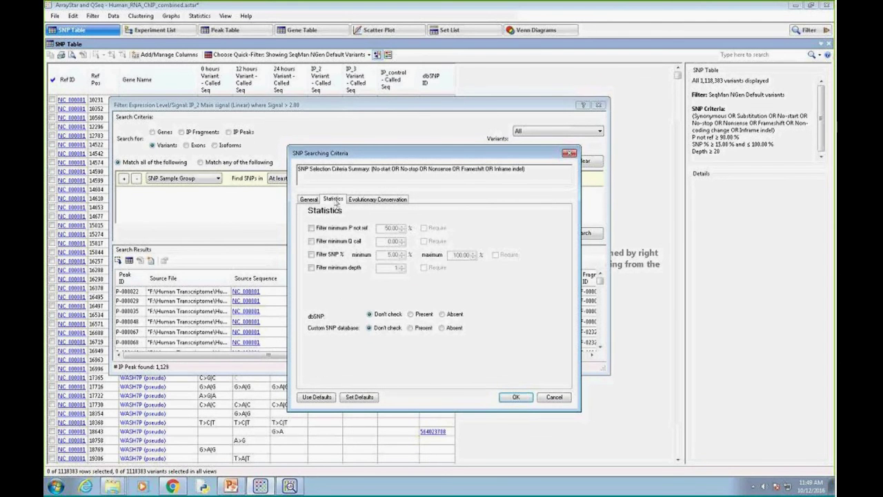
{"action": "left_click", "coordinate": [312, 255]}
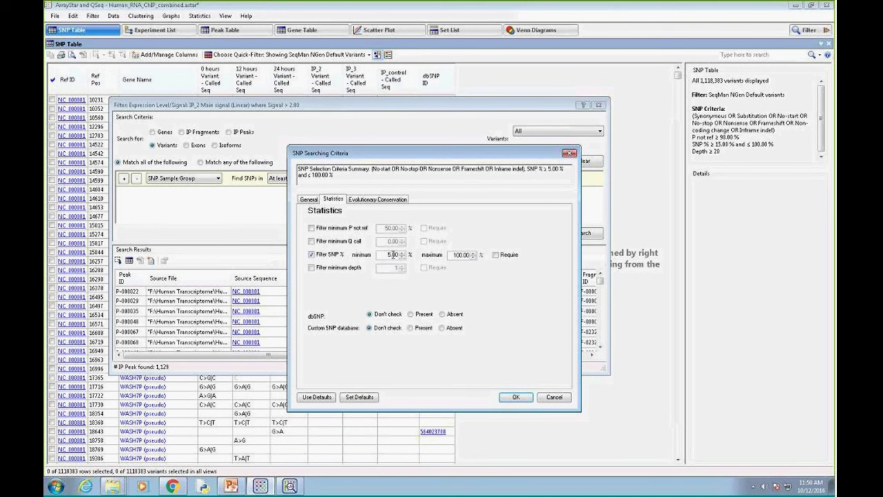
{"action": "left_click", "coordinate": [387, 255]}
{"action": "type", "text": "2"}
{"action": "left_click", "coordinate": [312, 268]}
{"action": "left_click", "coordinate": [404, 266]}
{"action": "left_click", "coordinate": [403, 266]}
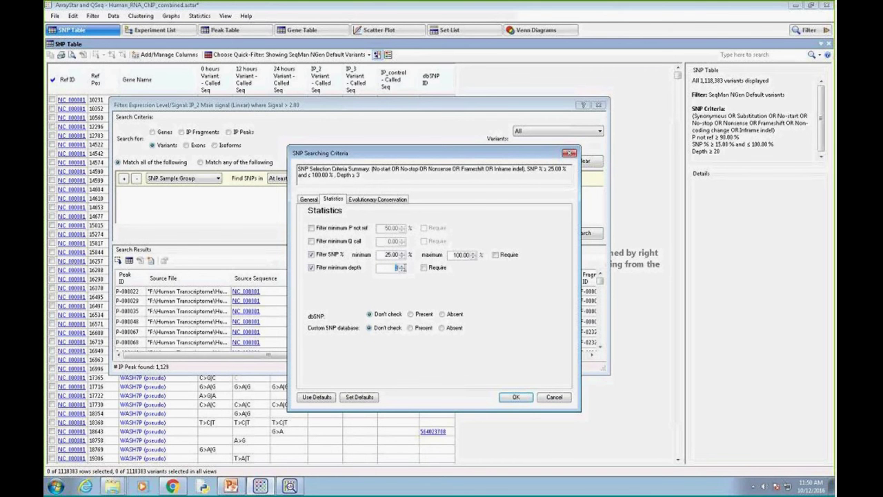
{"action": "left_click", "coordinate": [404, 266]}
{"action": "left_click", "coordinate": [403, 266]}
{"action": "left_click", "coordinate": [424, 267]}
- Search for variants matching the criteria in at least 1 of the 3 experiments, then select and show the results in the variant table
{"action": "left_click", "coordinate": [515, 399]}
{"action": "left_click", "coordinate": [578, 234]}
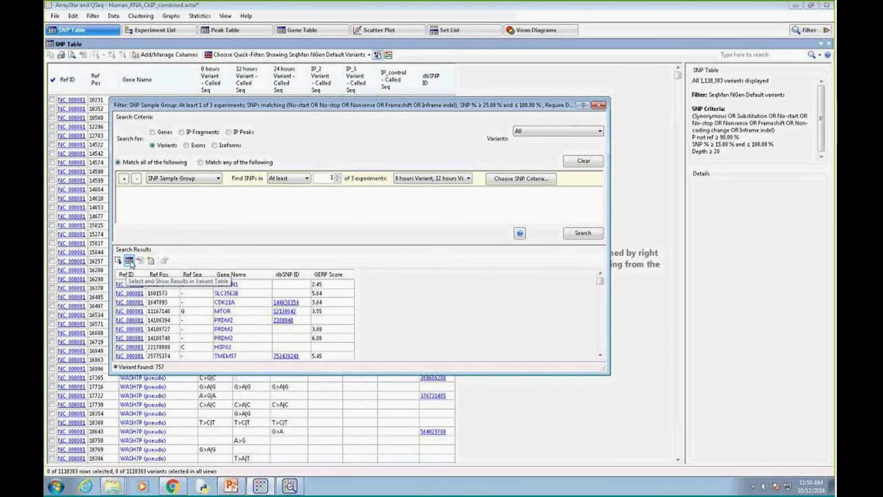
{"action": "left_click", "coordinate": [128, 261]}
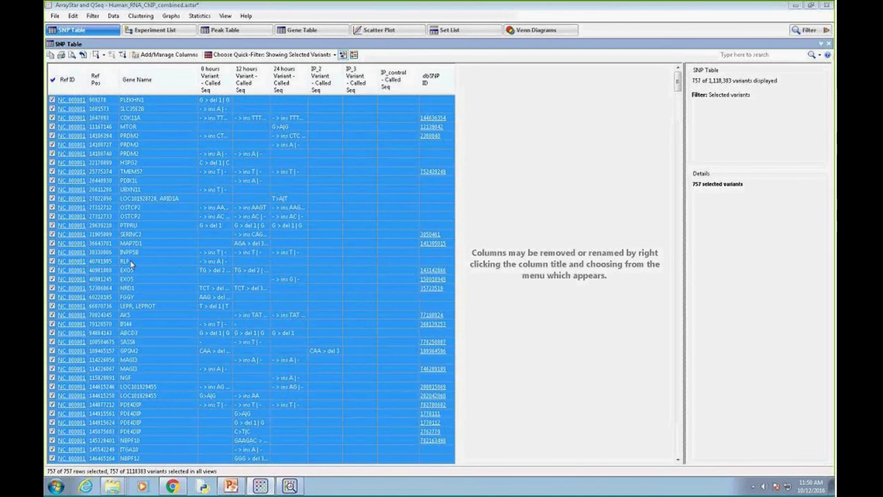
- Show the genes containing the selected variants in the Gene Table, without setting up a fold change column
{"action": "right_click", "coordinate": [171, 250]}
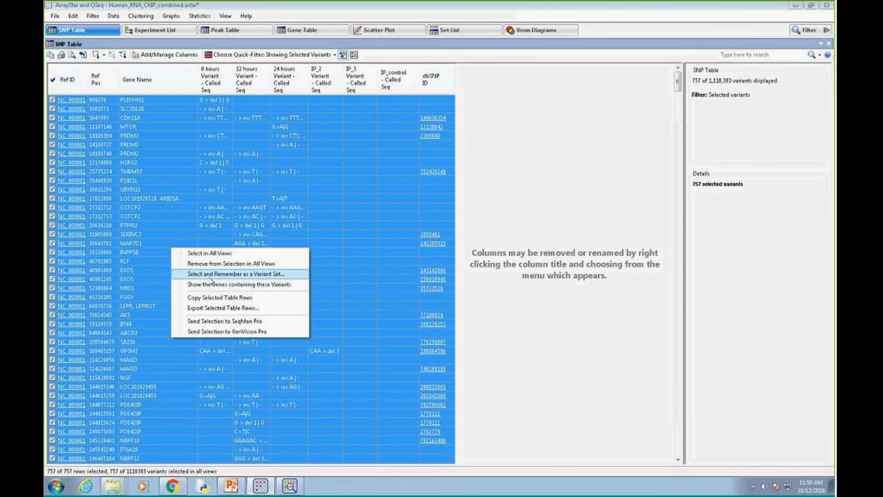
{"action": "left_click", "coordinate": [208, 285]}
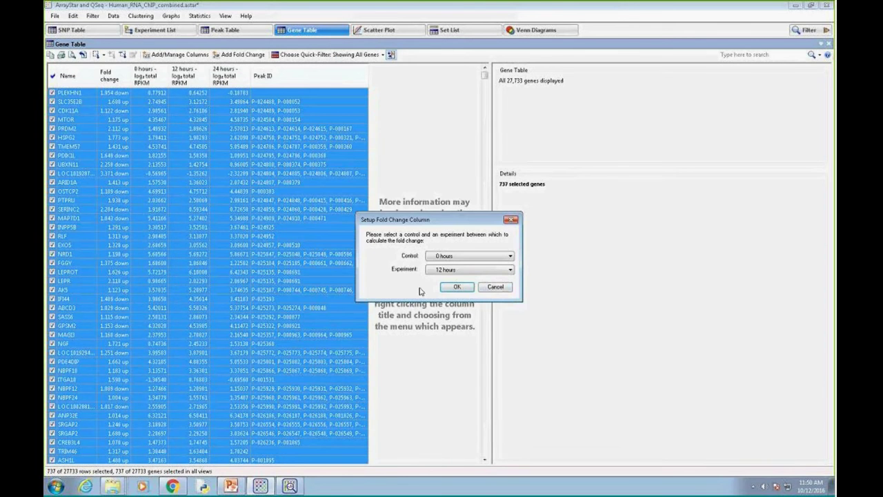
{"action": "left_click", "coordinate": [497, 287]}
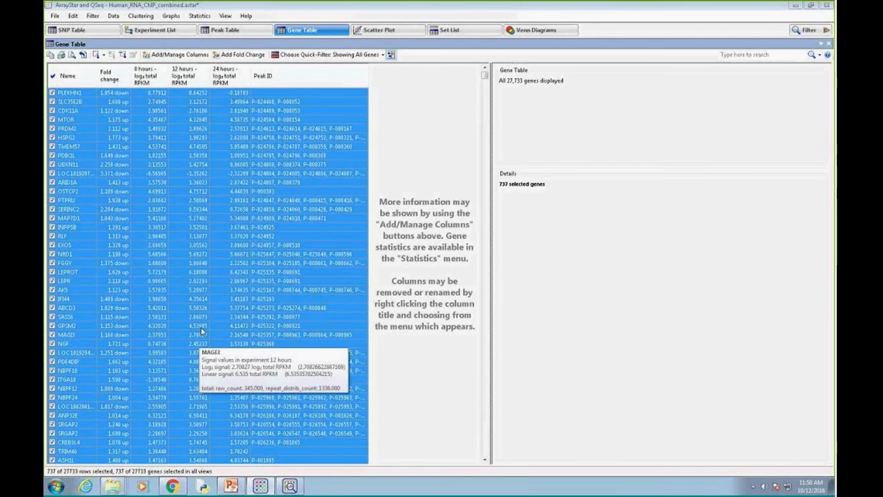
- Remember the selected genes as a gene set named Variant Genes and open the set list
{"action": "right_click", "coordinate": [158, 254]}
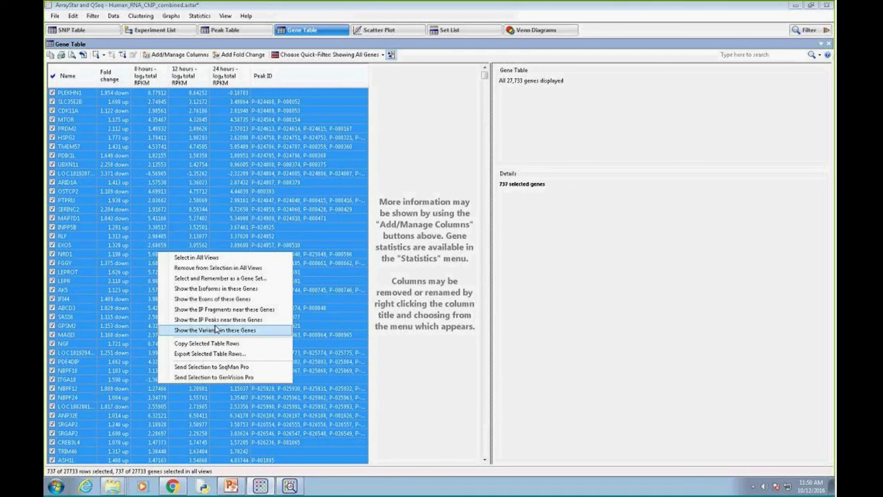
{"action": "left_click", "coordinate": [206, 278]}
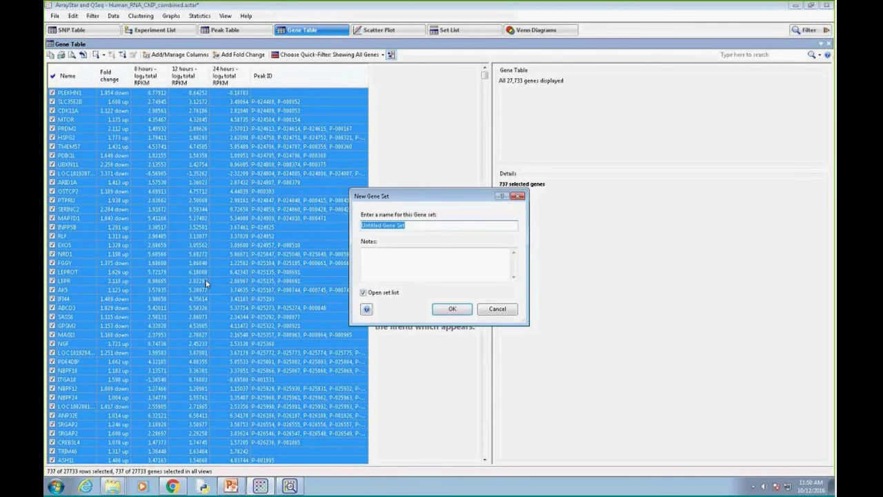
{"action": "type", "text": "Variant Genes"}
{"action": "left_click", "coordinate": [438, 309]}
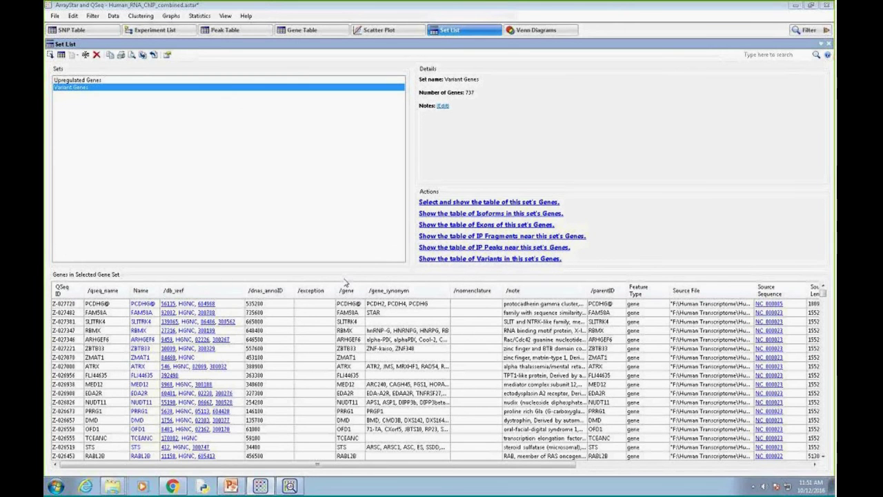
- Review the details of the Upregulated Genes and Variant Genes sets and highlight both
{"action": "key", "text": "Up"}
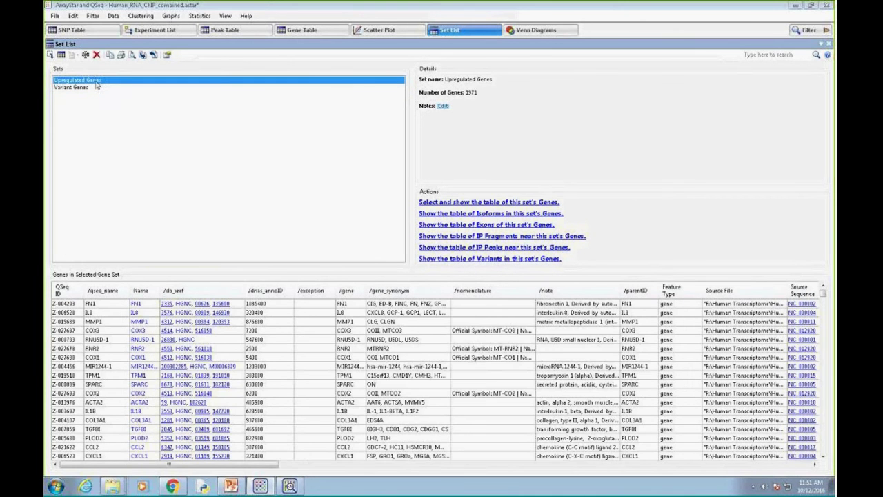
{"action": "left_click", "coordinate": [87, 88]}
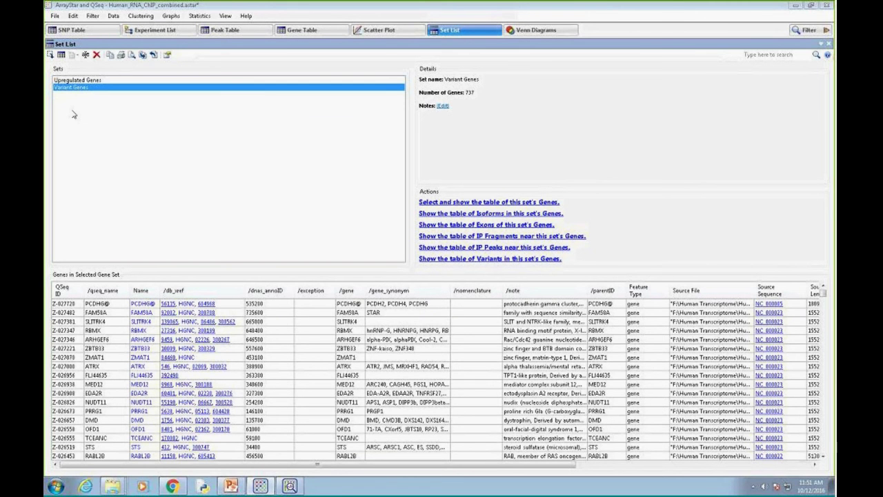
{"action": "left_click", "coordinate": [76, 80]}
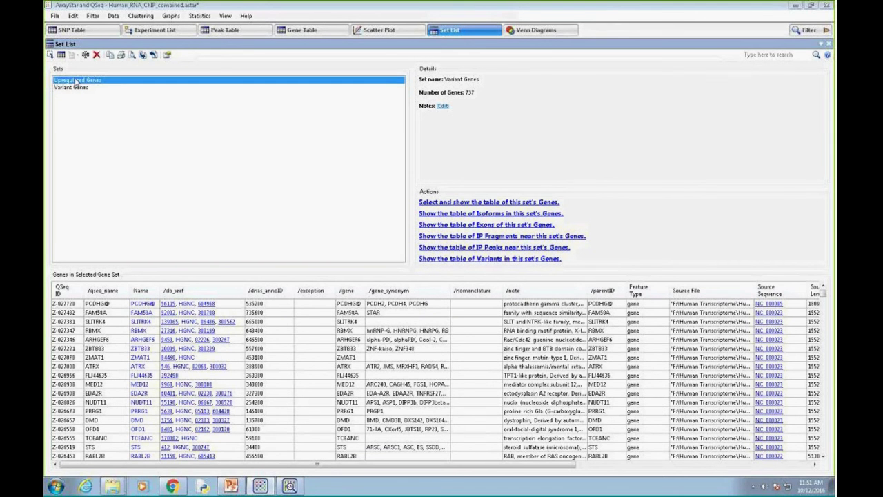
{"action": "left_click", "coordinate": [77, 87], "text": "shift"}
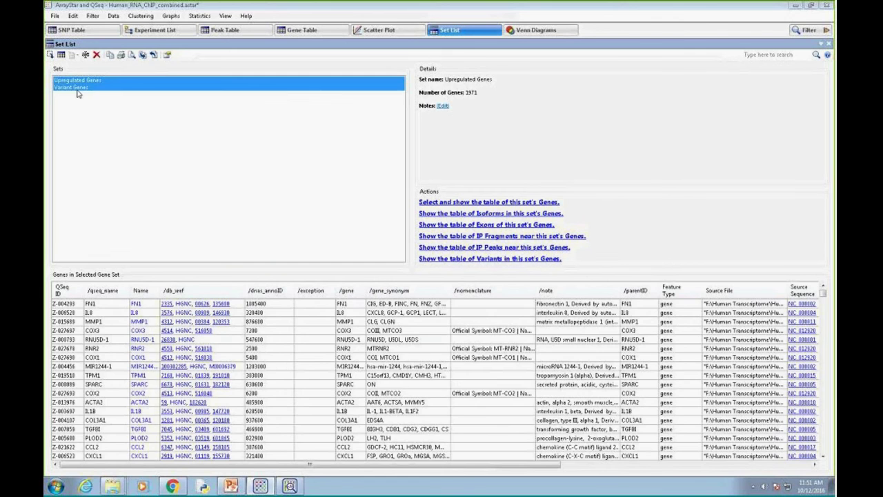
- Build a Venn diagram comparing the Upregulated Genes and Variant Genes sets
{"action": "left_click", "coordinate": [539, 29]}
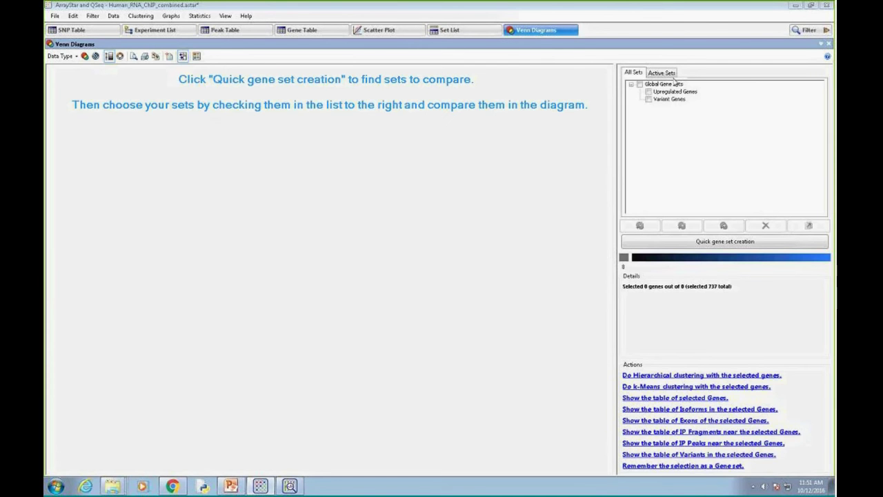
{"action": "left_click", "coordinate": [649, 92]}
{"action": "left_click", "coordinate": [649, 100]}
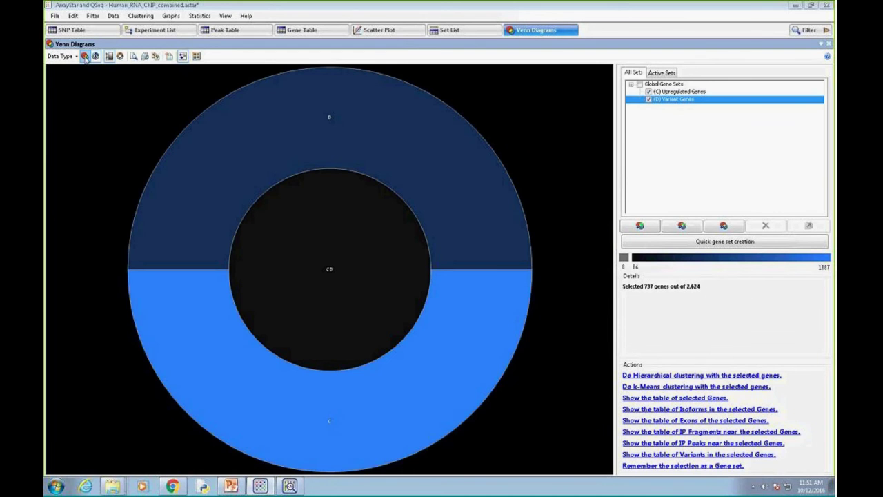
- Display the diagram as overlapping circles and show the table of genes in the intersection of the two sets
{"action": "left_click", "coordinate": [84, 56]}
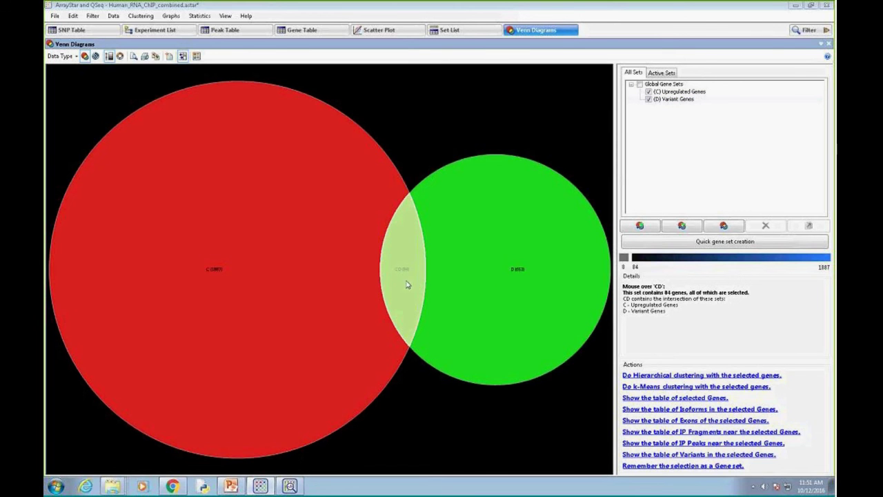
{"action": "left_click", "coordinate": [398, 282]}
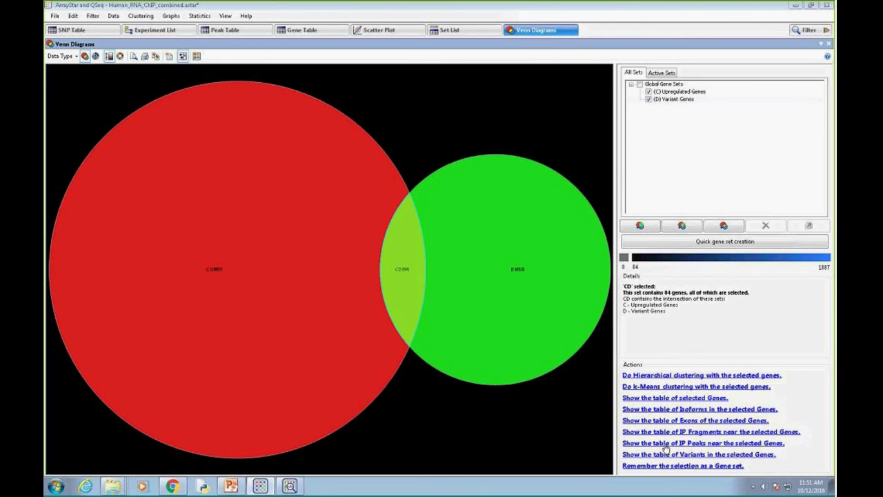
{"action": "left_click", "coordinate": [654, 399]}
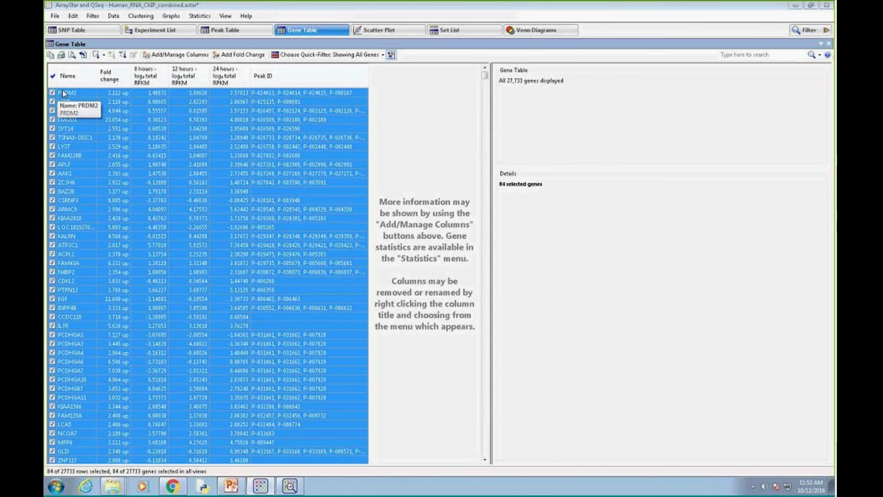
- Select the gene HMCN1 in the Gene Table and switch to GenVision Pro to view its coverage
{"action": "left_click", "coordinate": [62, 114]}
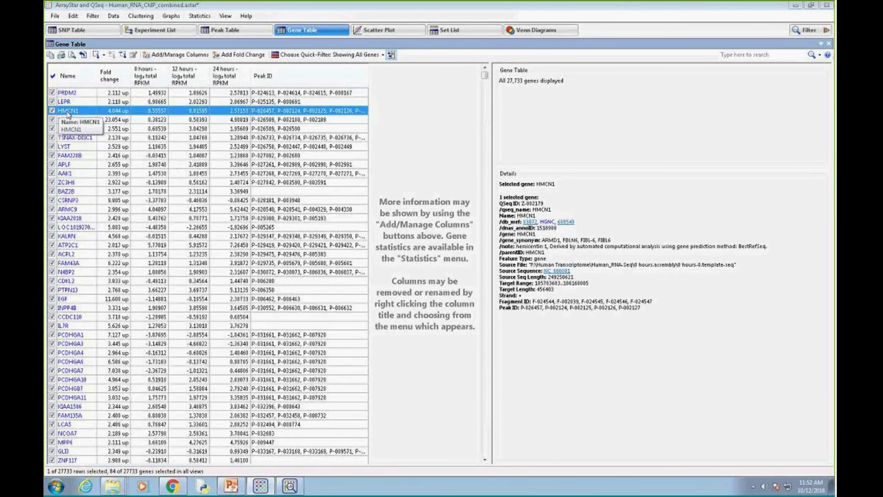
{"action": "right_click", "coordinate": [67, 114]}
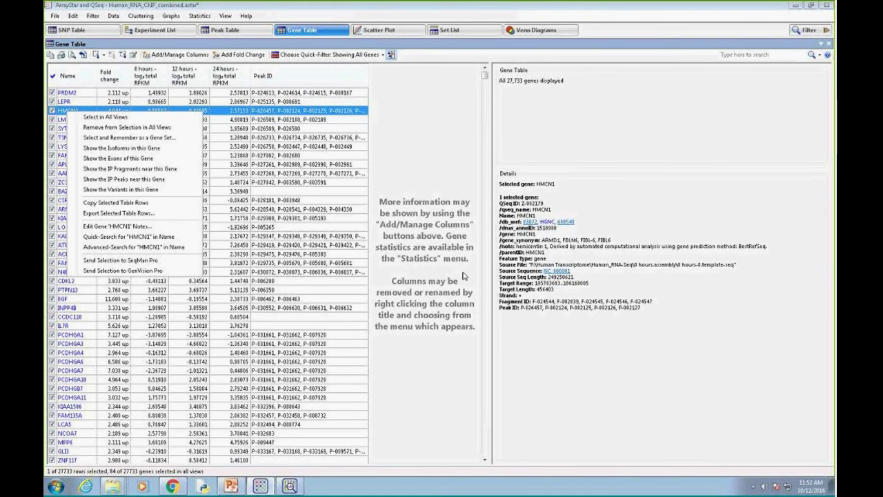
{"action": "left_click", "coordinate": [796, 5]}
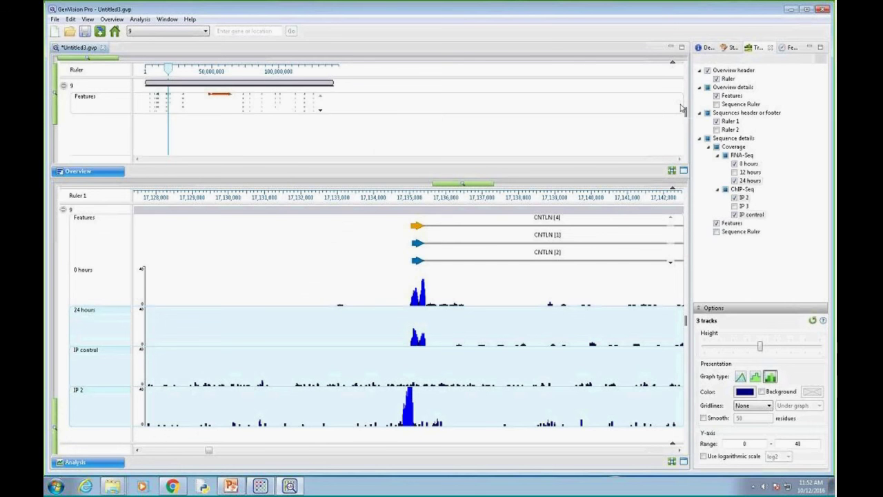